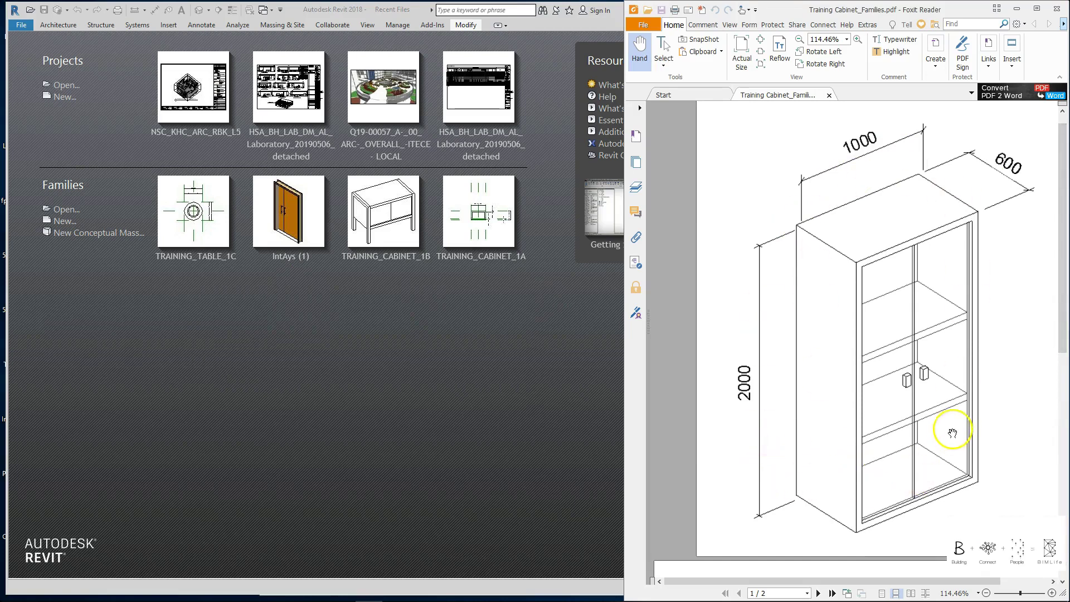
- Bring up page 2 of the cabinet PDF, create a Revit family from the Metric Generic Model template and maximize the Revit window
left_click_drag(1061, 196, 1064, 406)
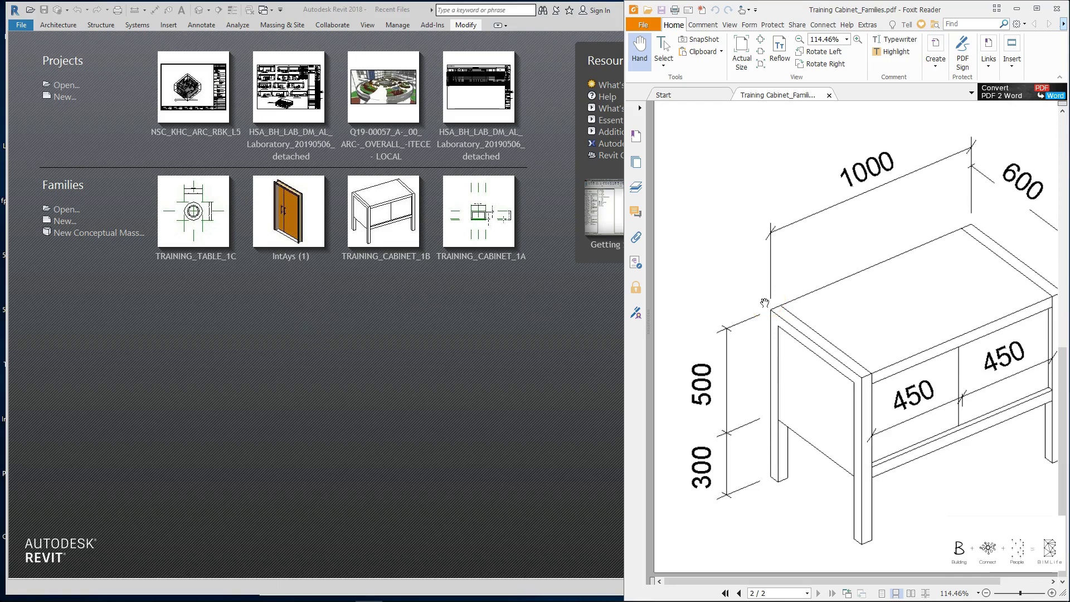
left_click(61, 221)
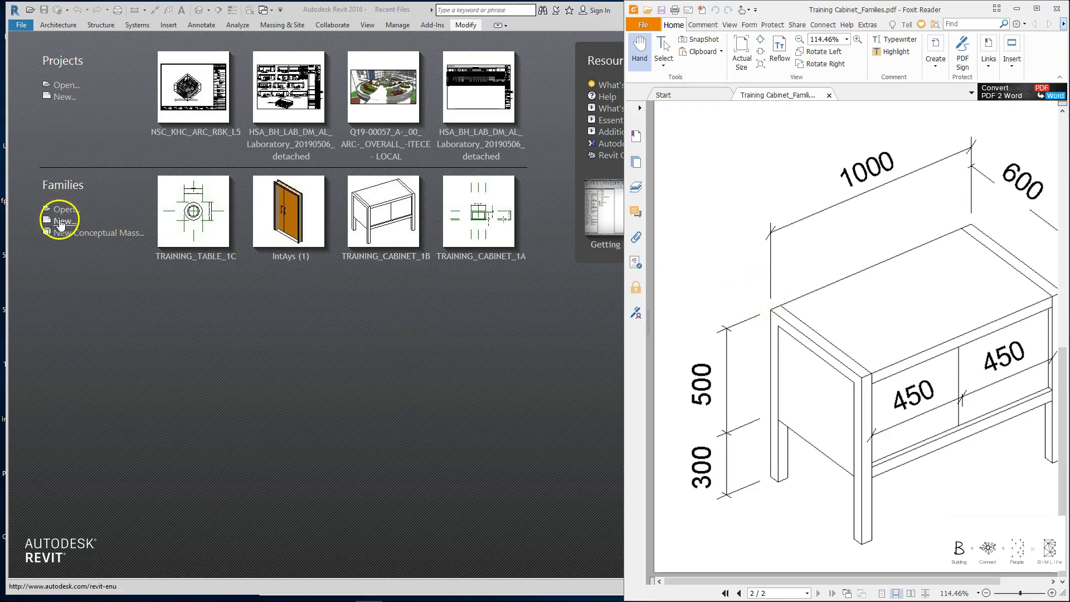
scroll(513, 379, "down", 8)
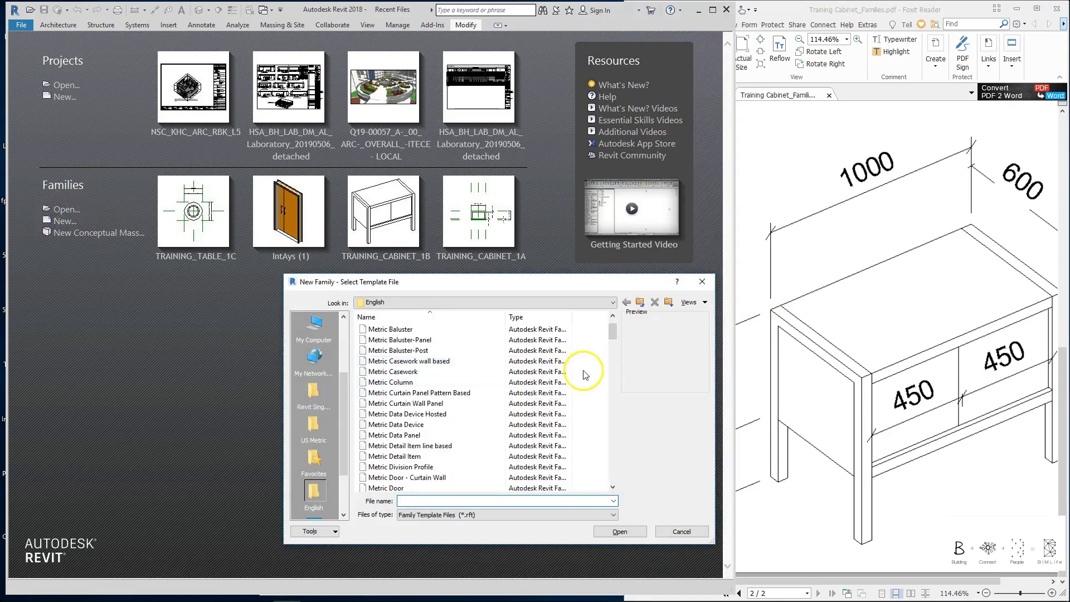
left_click(392, 340)
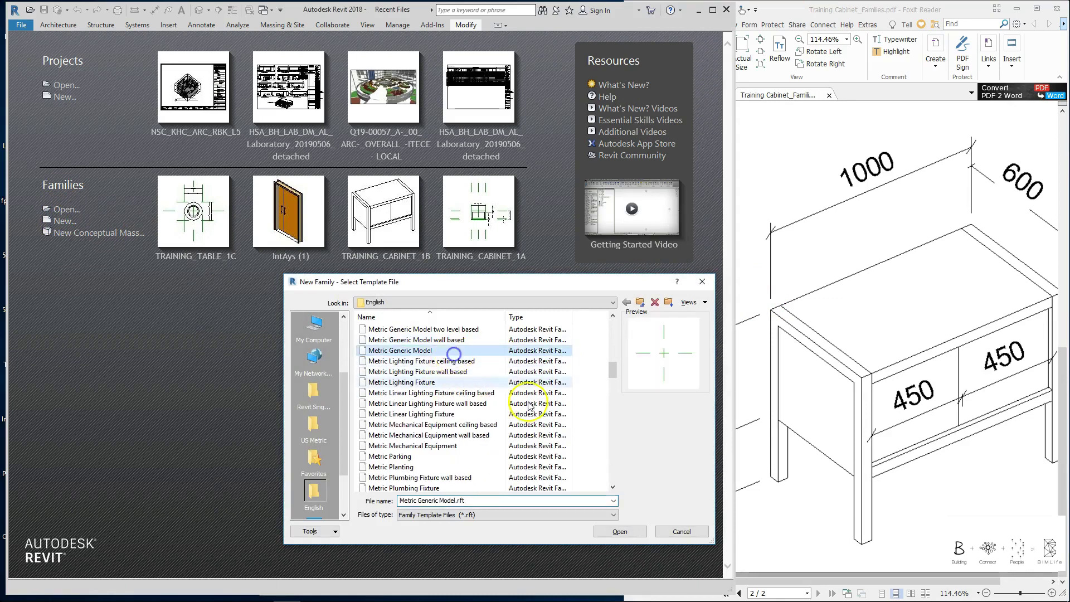
left_click(620, 531)
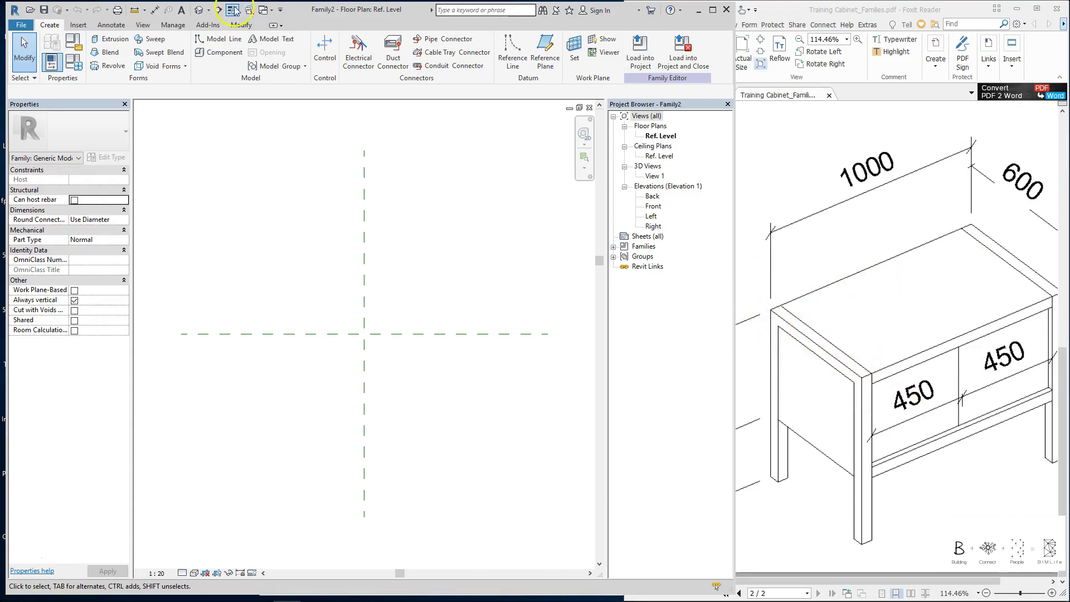
double_click(324, 16)
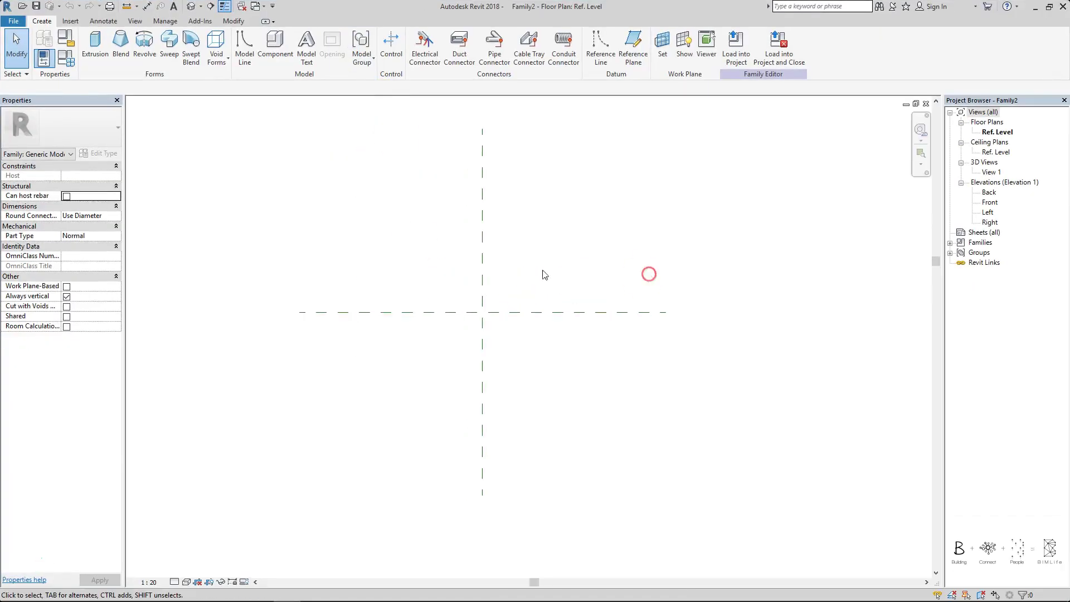
- Draw vertical reference planes on both sides of the centre plane and a horizontal one about 612 mm below the horizontal centre plane
left_click(634, 48)
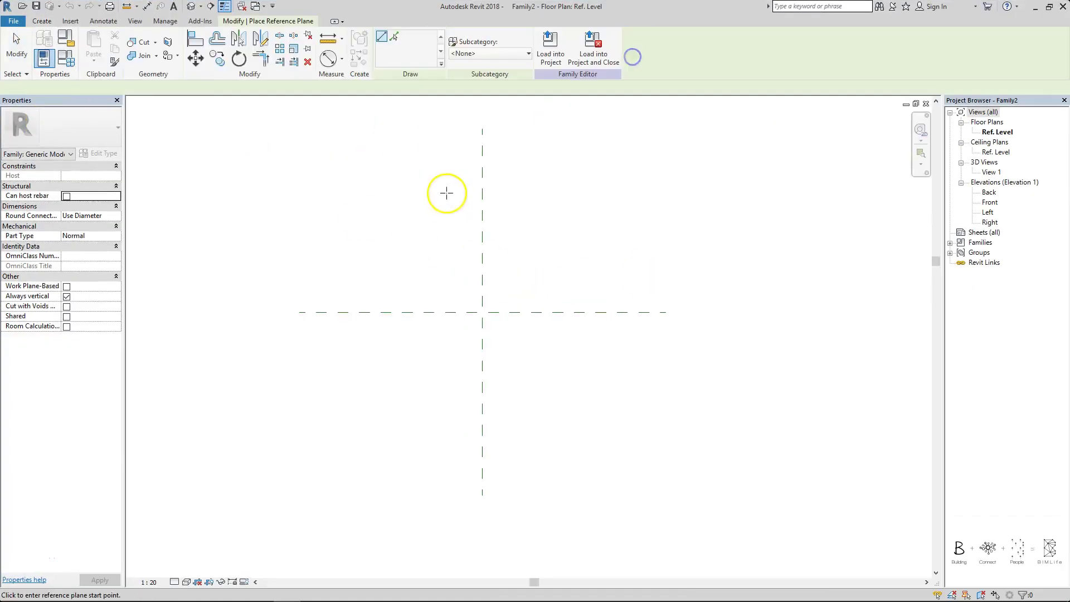
left_click(423, 399)
left_click(545, 184)
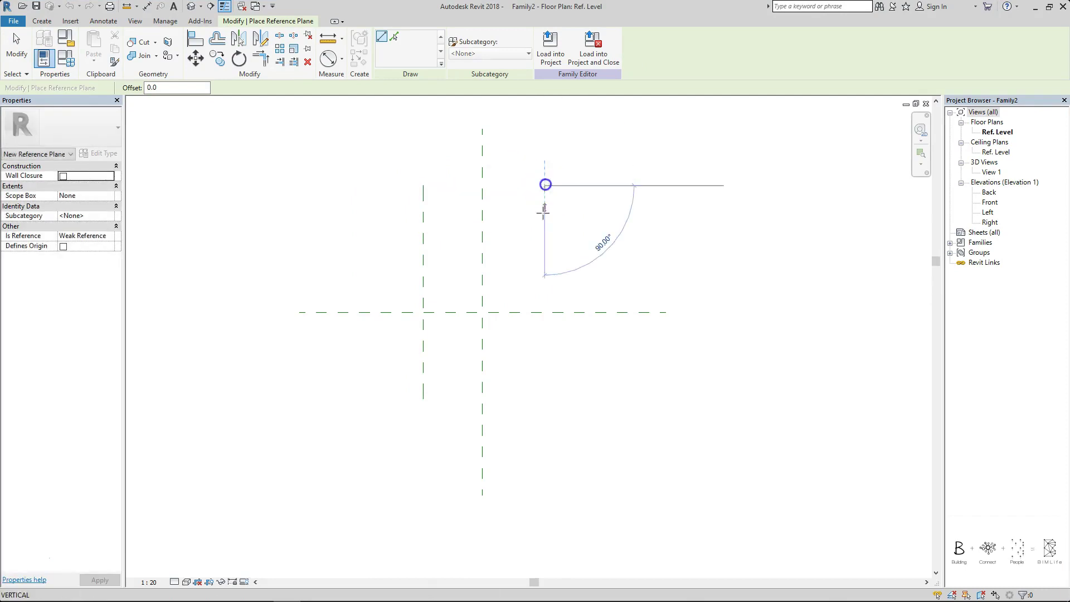
left_click(544, 400)
left_click(351, 368)
left_click(606, 368)
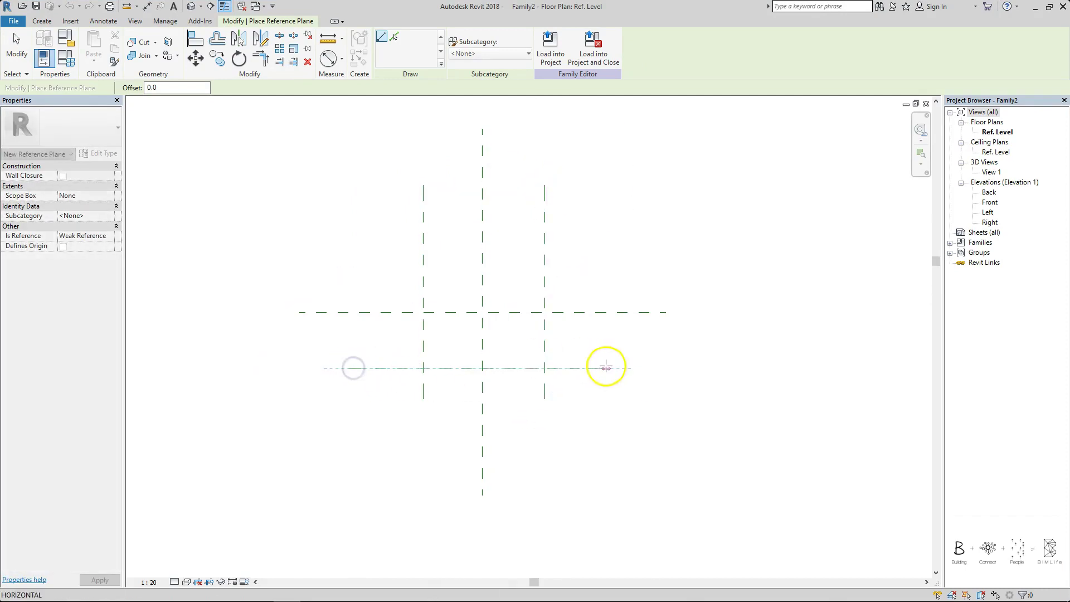
key("Escape")
key("Escape")
- Place a chained aligned dimension across the outer left, centre and outer right vertical reference planes
key("d")
key("i")
left_click(423, 220)
left_click(482, 223)
left_click(544, 222)
left_click(515, 250)
- Dimension the depth between the two horizontal reference planes and the overall width between the outer vertical planes
left_click(394, 312)
left_click(376, 368)
left_click(375, 349)
left_click(423, 219)
left_click(544, 212)
left_click(509, 223)
key("Escape")
key("Escape")
- Apply an equality constraint to the chained dimension so the outer vertical planes stay centred on the middle plane
left_click(505, 245)
left_click(483, 228)
left_click(596, 239)
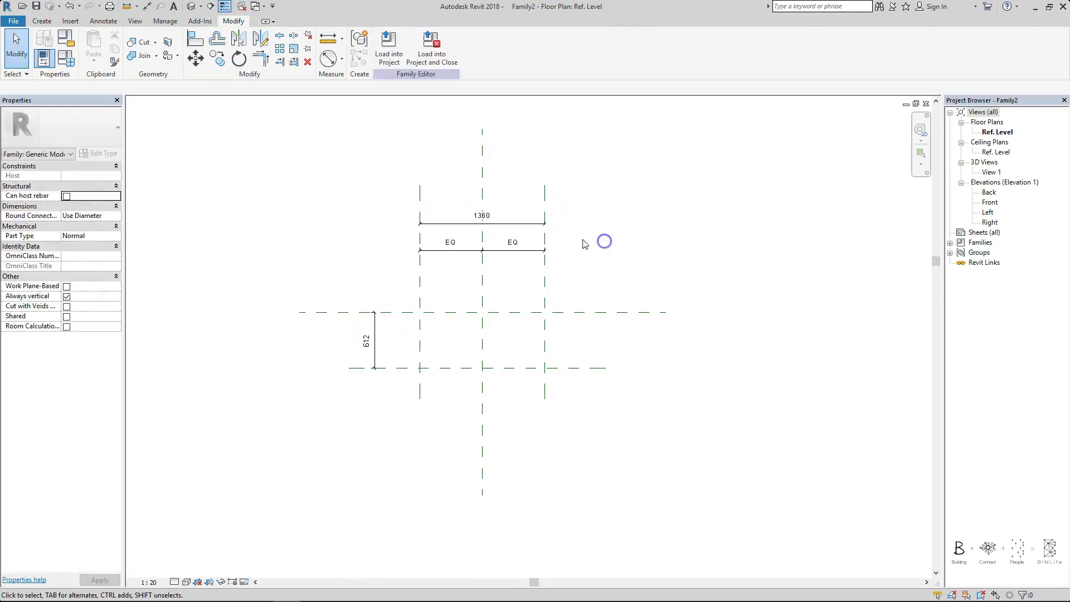
left_click(513, 245)
left_click(516, 265)
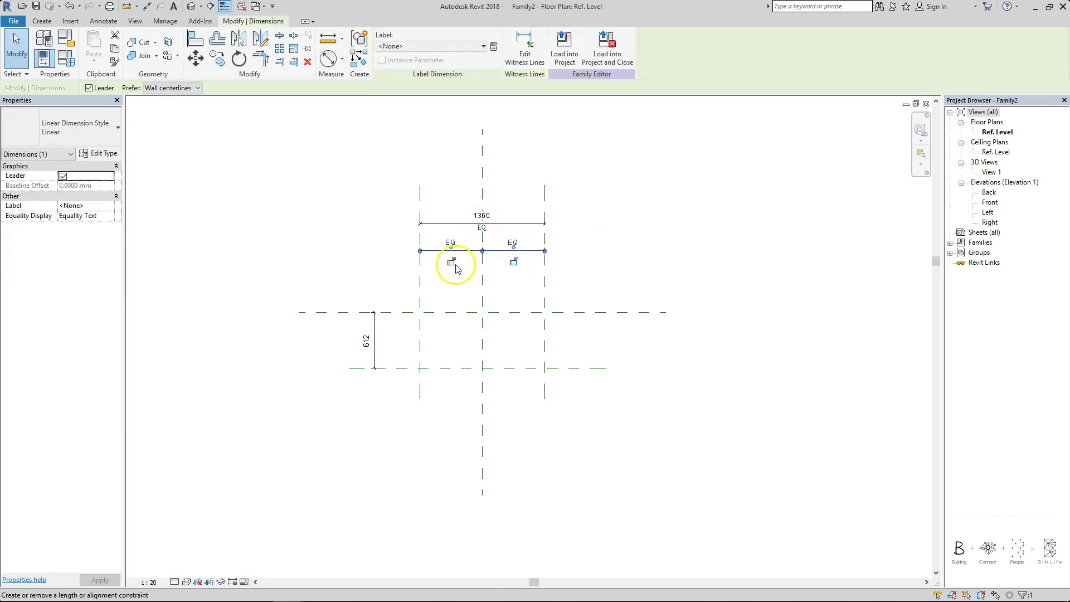
left_click(520, 271)
- Label the overall horizontal dimension with a new type parameter named WIDTH
left_click(507, 224)
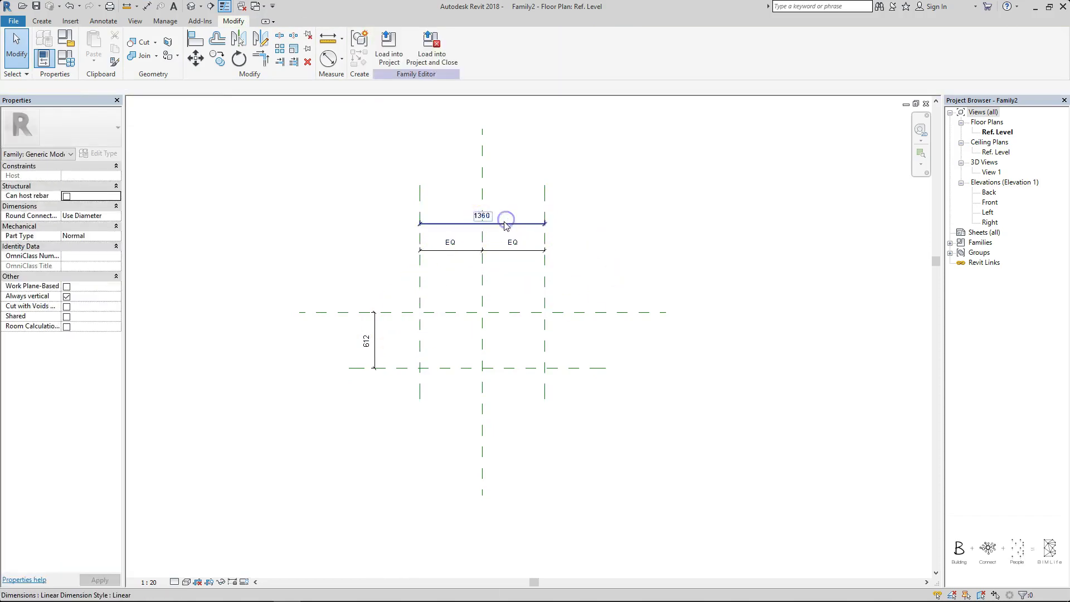
left_click(493, 46)
type("wid")
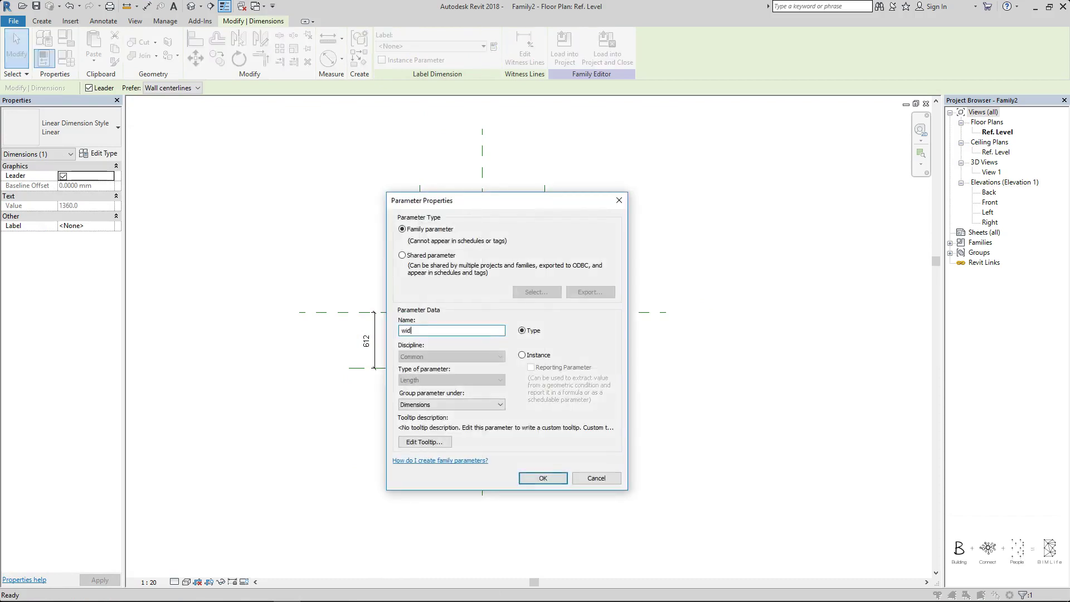
key("Return")
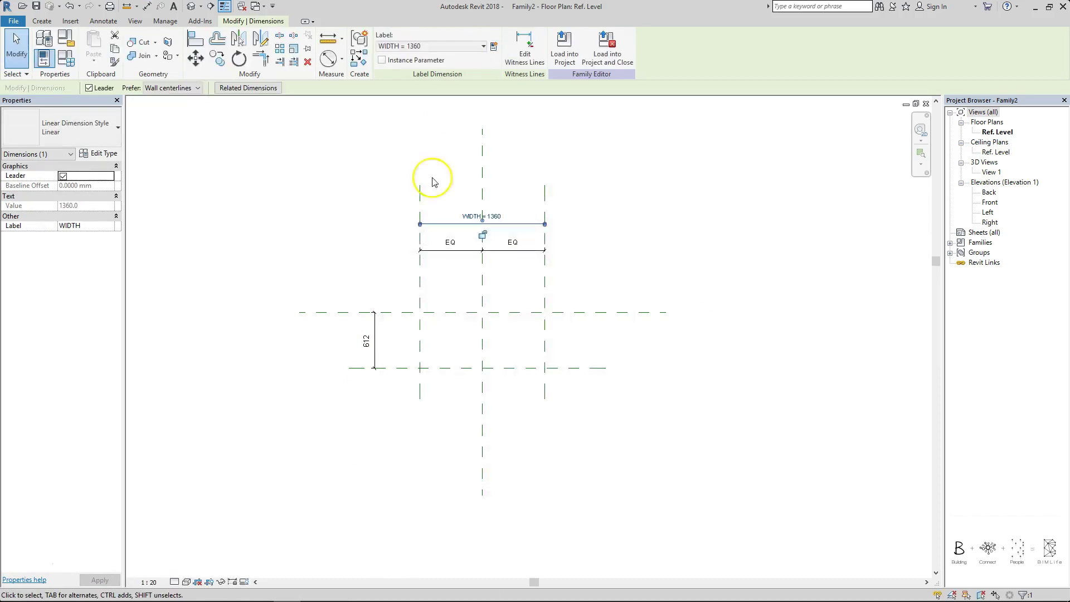
- Label the dimension between the two horizontal planes with a new type parameter named DEPTH
left_click(371, 333)
left_click(495, 45)
type("DE")
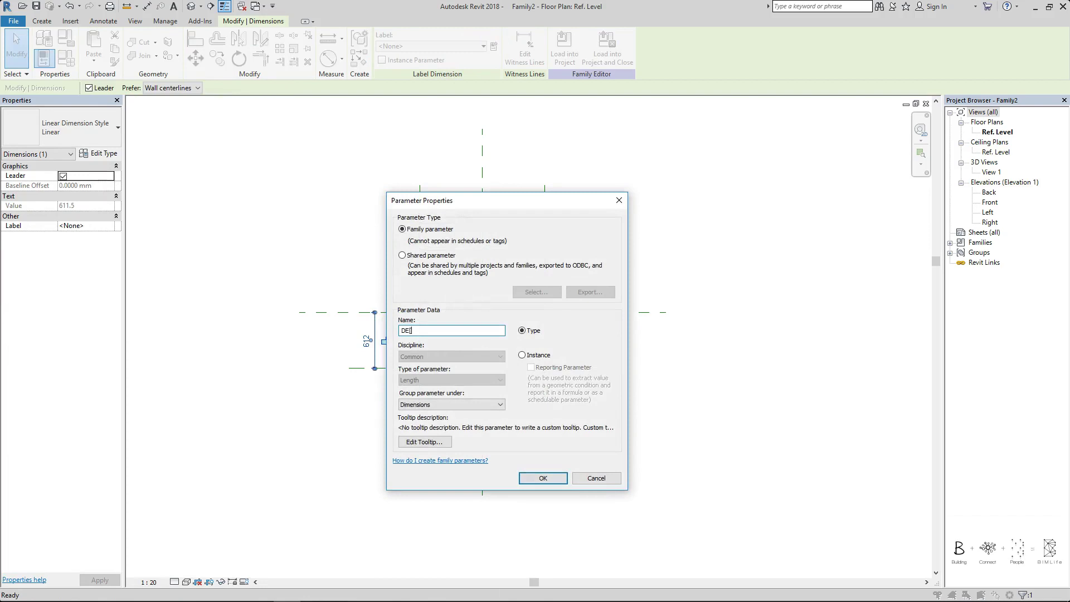
key("Return")
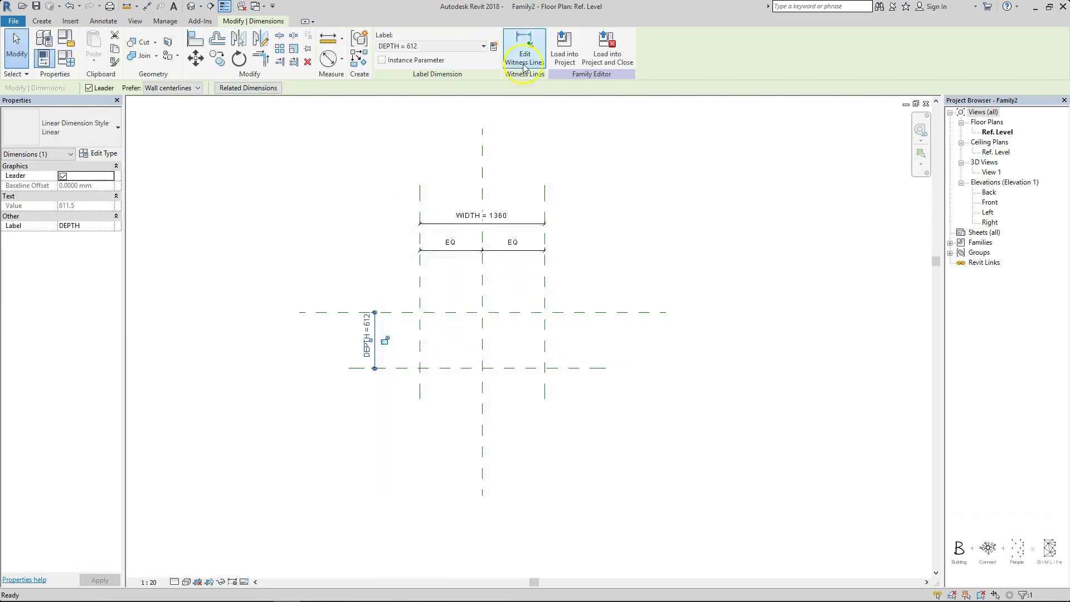
left_click(630, 203)
- Check the cabinet drawing in Foxit Reader, then set WIDTH to 1000 and DEPTH to 600 in the Revit family types
mouse_move(295, 592)
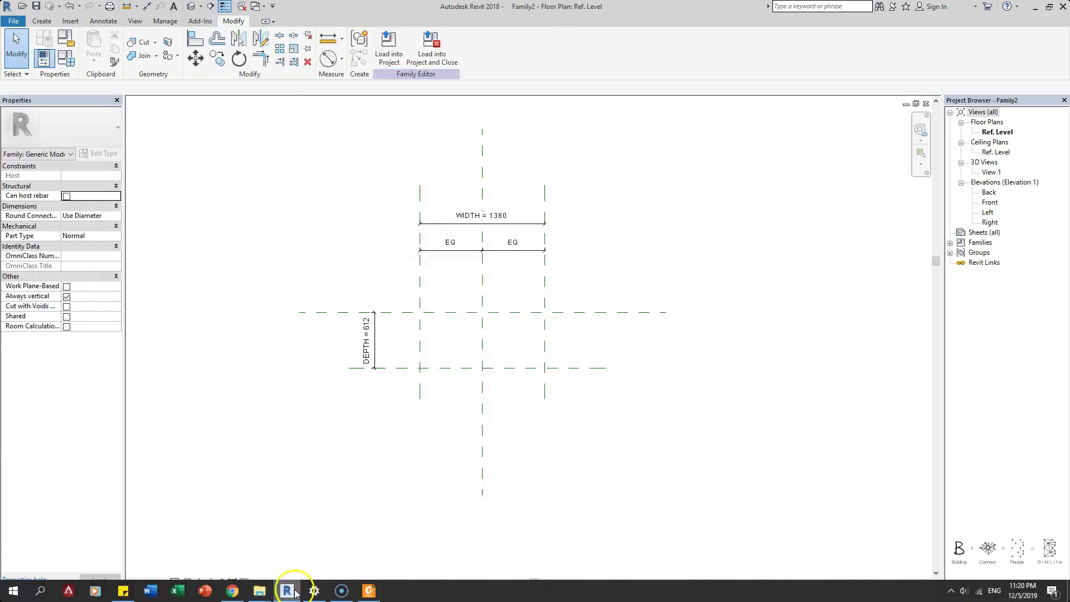
left_click(369, 592)
scroll(767, 330, "up", 2)
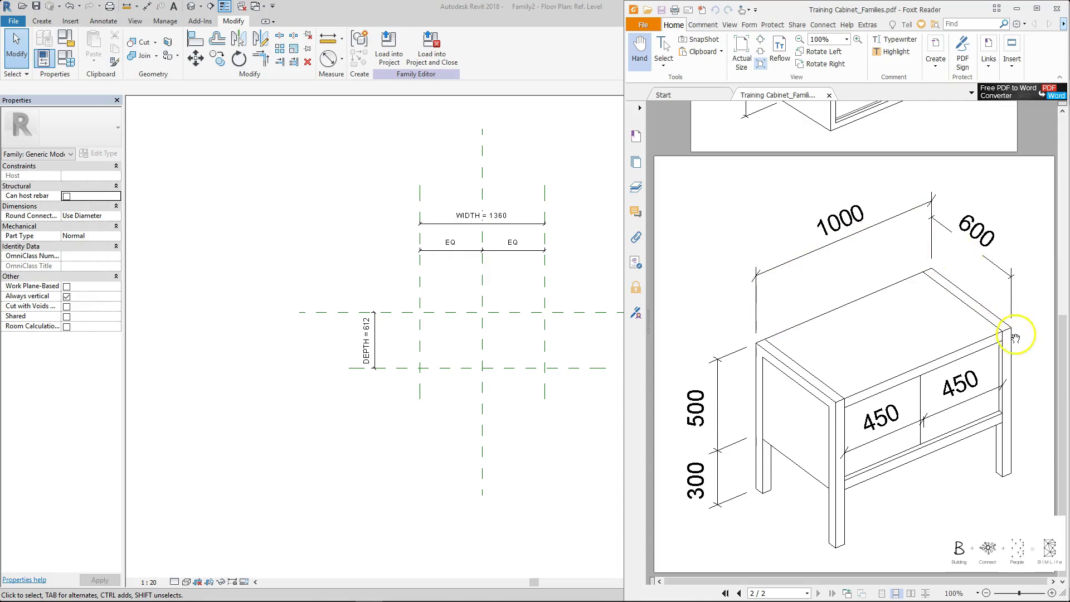
left_click(569, 227)
left_click(44, 58)
left_click(283, 226)
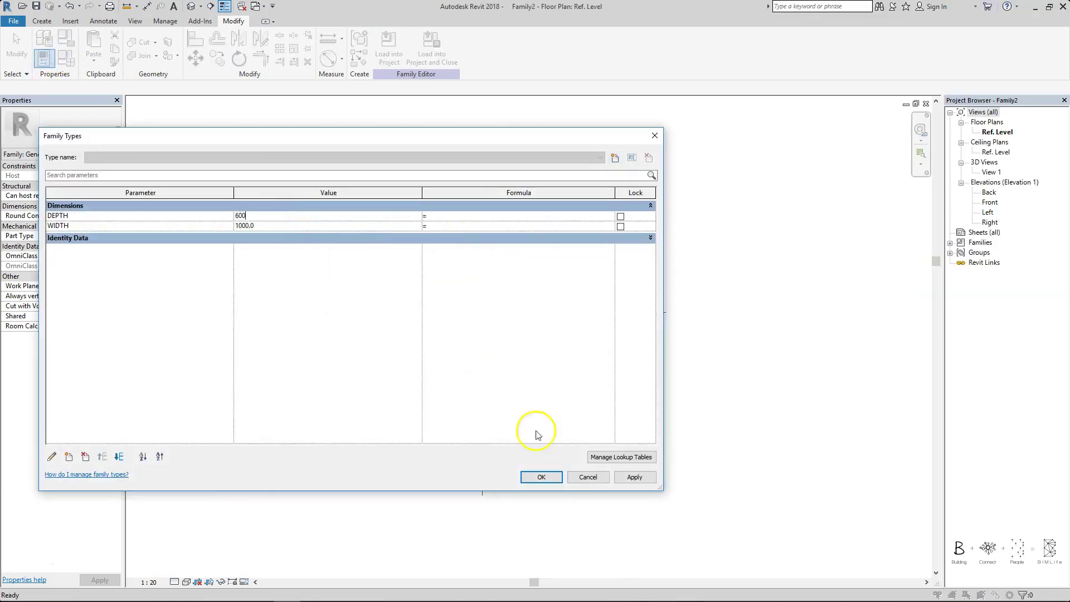
left_click(549, 478)
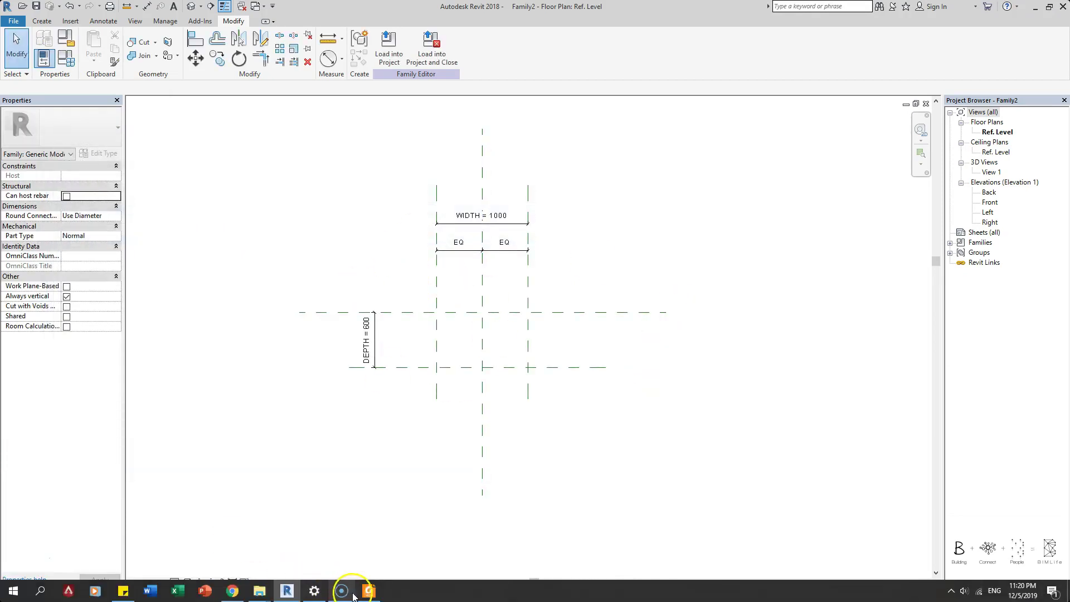
- Check the heights in the PDF, then draw a horizontal reference plane about 1013 mm above Ref. Level in Revit's Left elevation
left_click(369, 597)
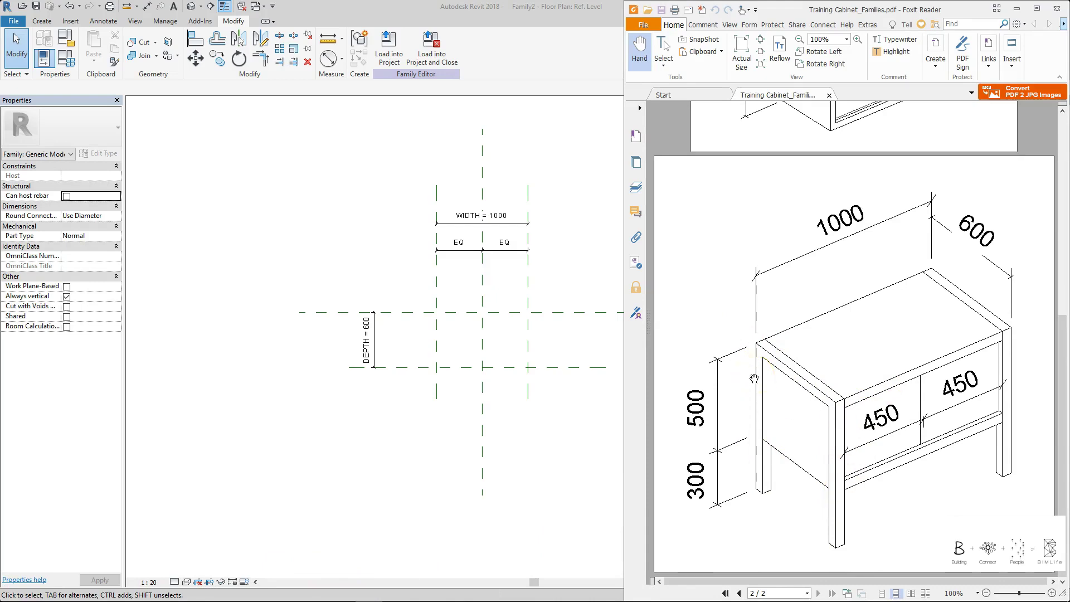
left_click(614, 233)
double_click(990, 212)
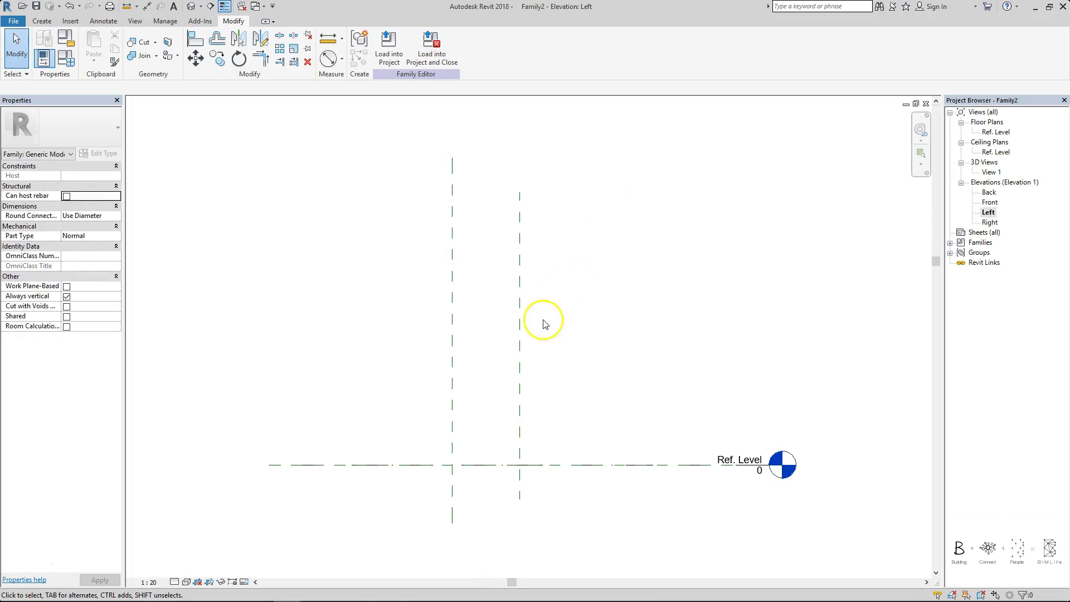
left_click(41, 20)
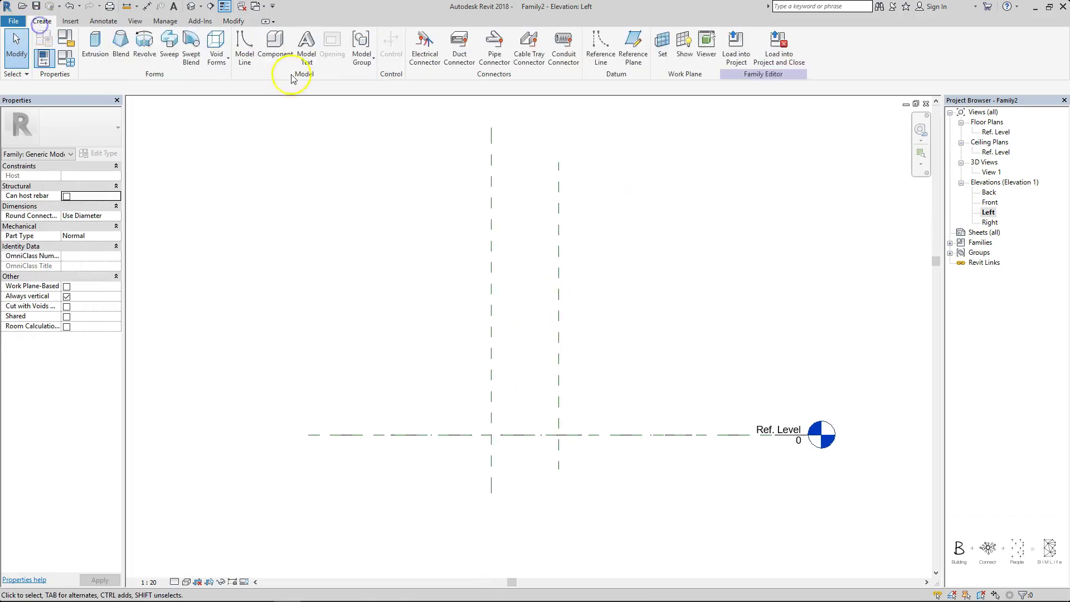
left_click(637, 58)
left_click(439, 321)
left_click(658, 321)
- Dimension from Ref. Level to the horizontal plane above it and label the dimension with a new type parameter named HEIGHT
key("d")
key("i")
left_click(608, 322)
left_click(597, 436)
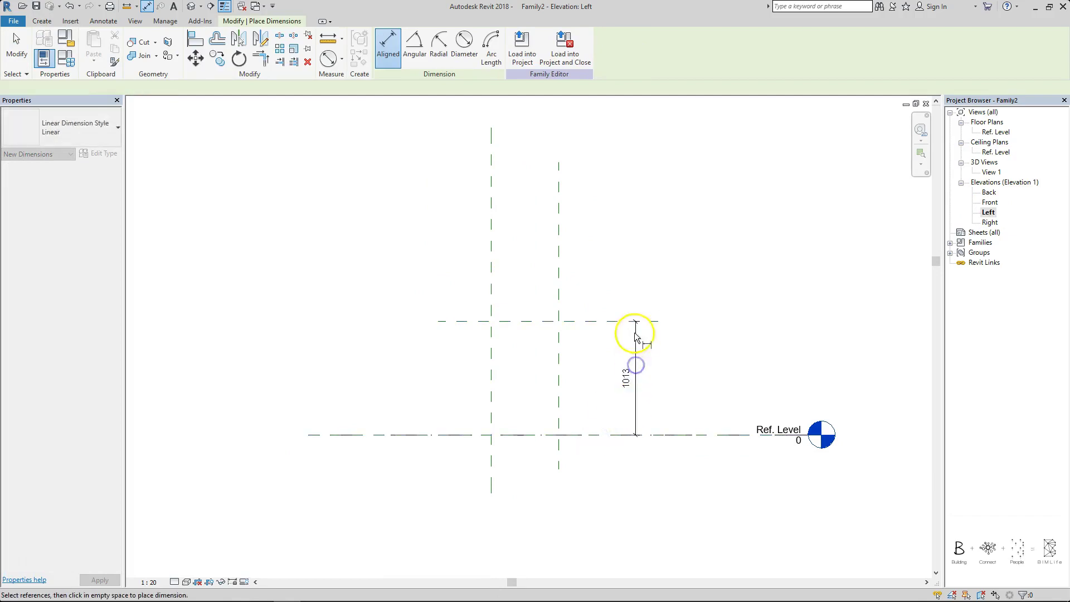
left_click(636, 337)
key("Escape")
left_click(495, 47)
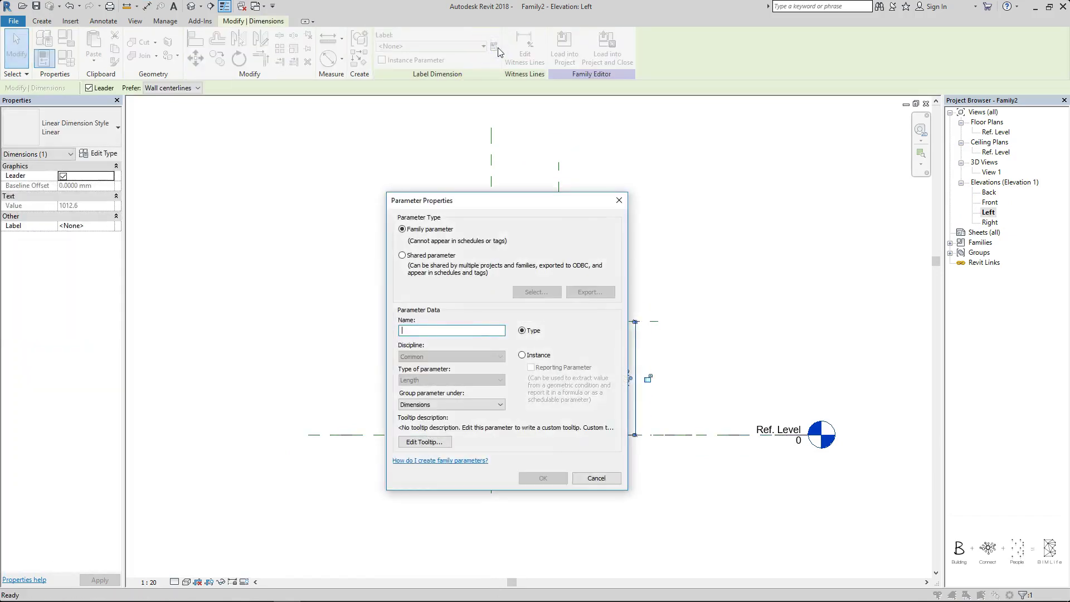
key("Return")
left_click(640, 219)
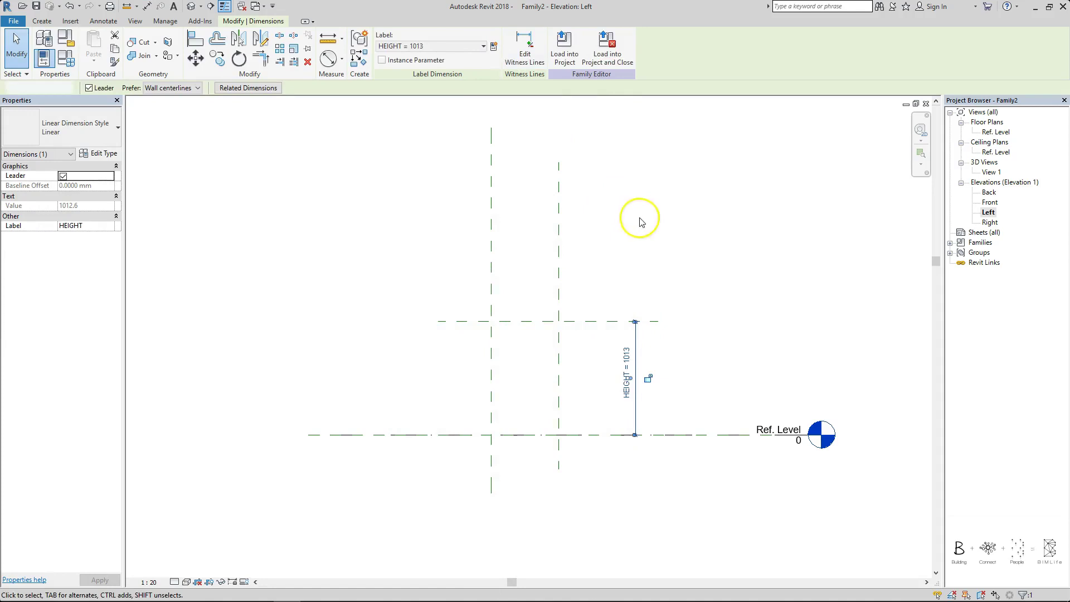
- Copy the upper horizontal reference plane straight down to about 193 mm above Ref. Level
left_click(599, 322)
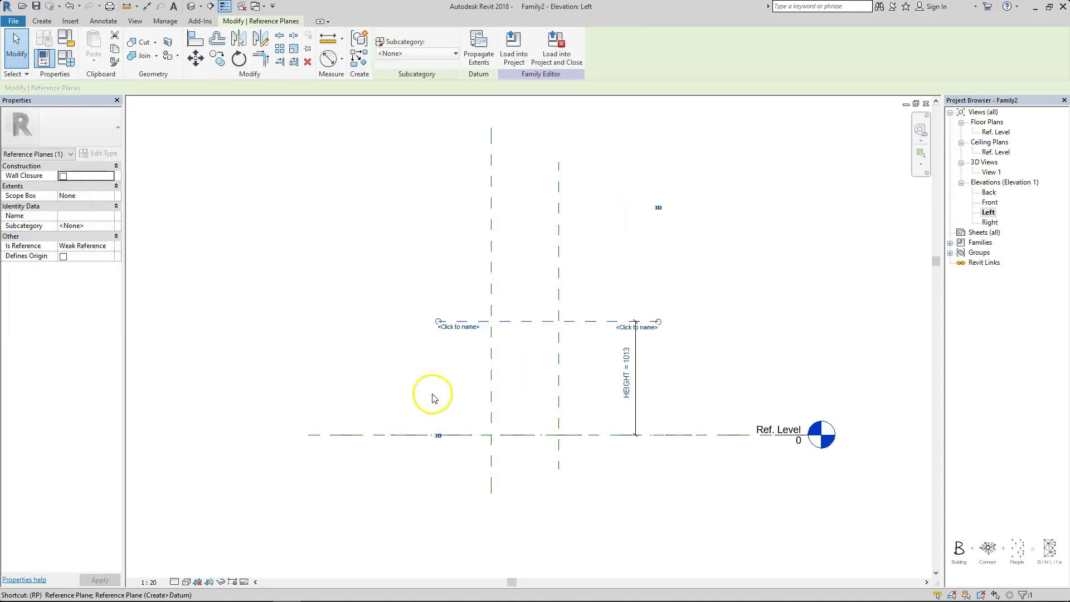
key("c")
key("o")
left_click(615, 321)
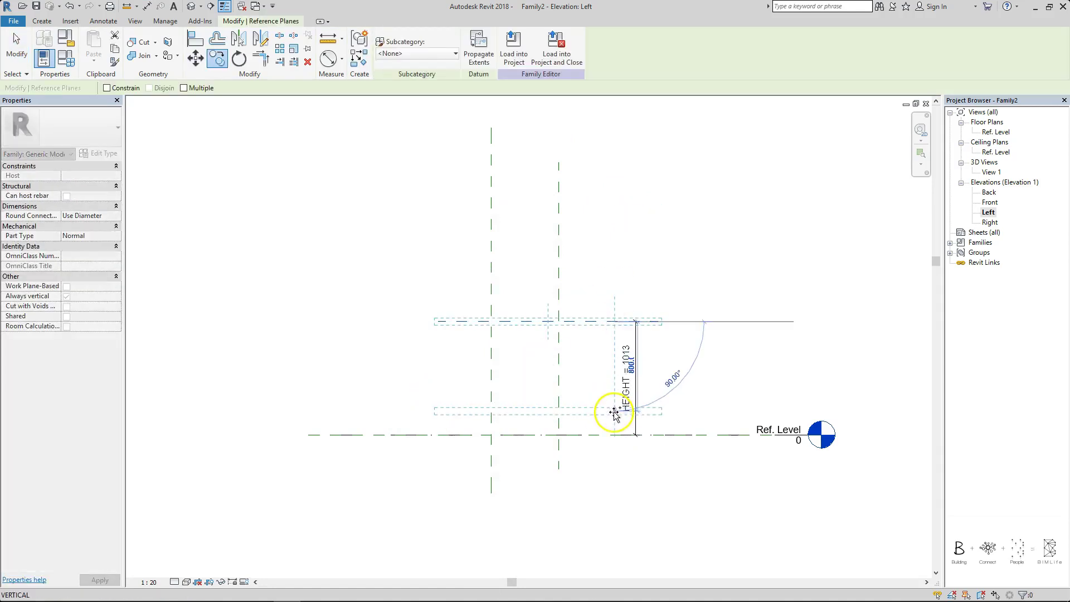
left_click(616, 412)
- Dimension from the lower horizontal reference plane to Ref. Level, keeping it clear of the HEIGHT dimension
key("d")
key("i")
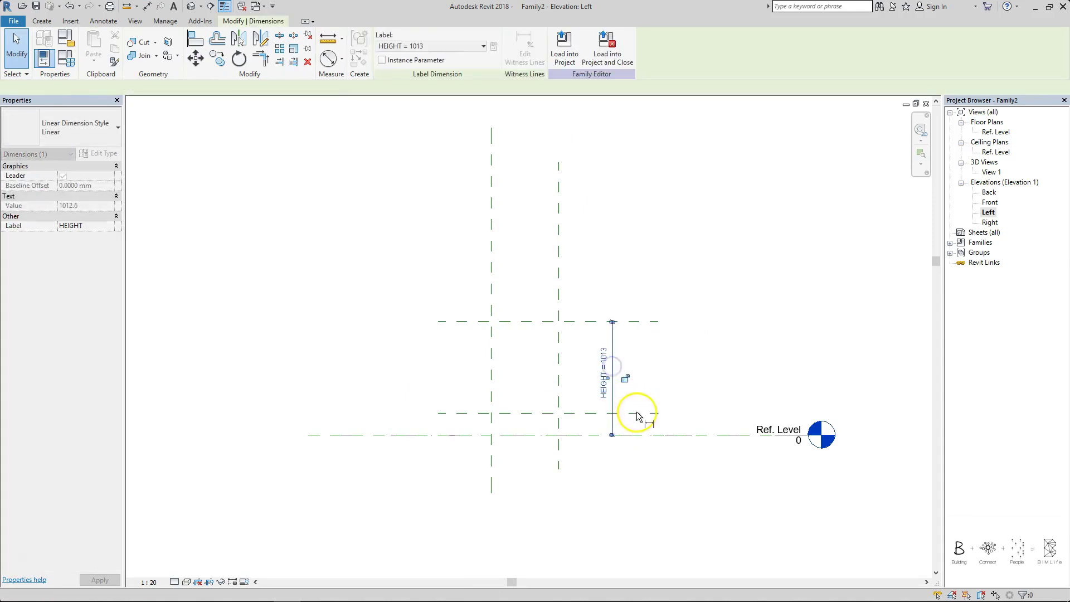
left_click(633, 435)
left_click(641, 426)
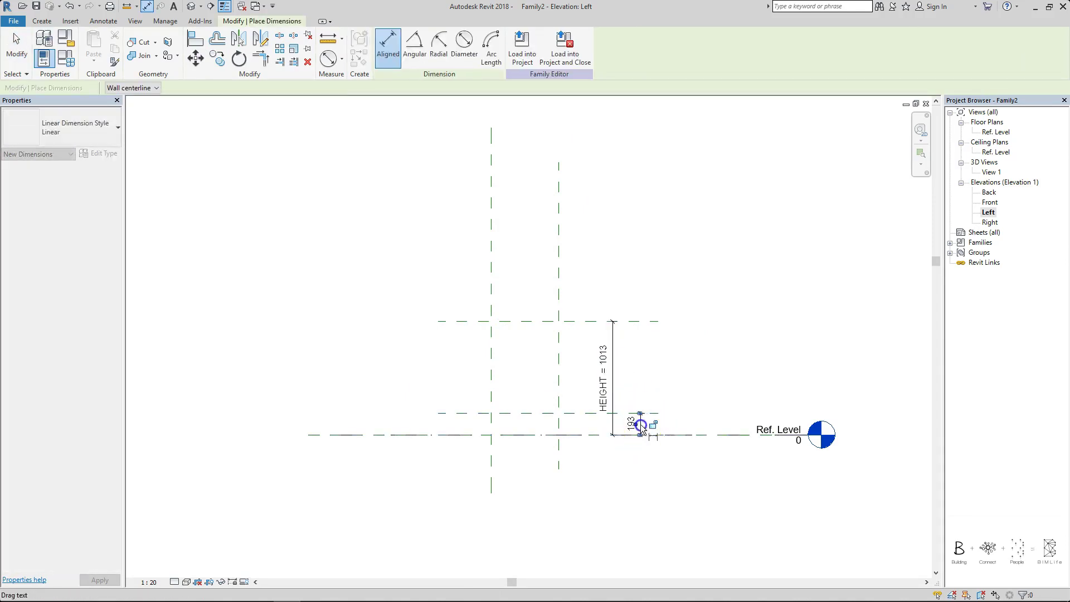
key("Escape")
key("Escape")
- Label the short vertical dimension with a new type parameter CABINET_OFFSET and place the HEIGHT dimension outside it
left_click(633, 422)
left_click(494, 47)
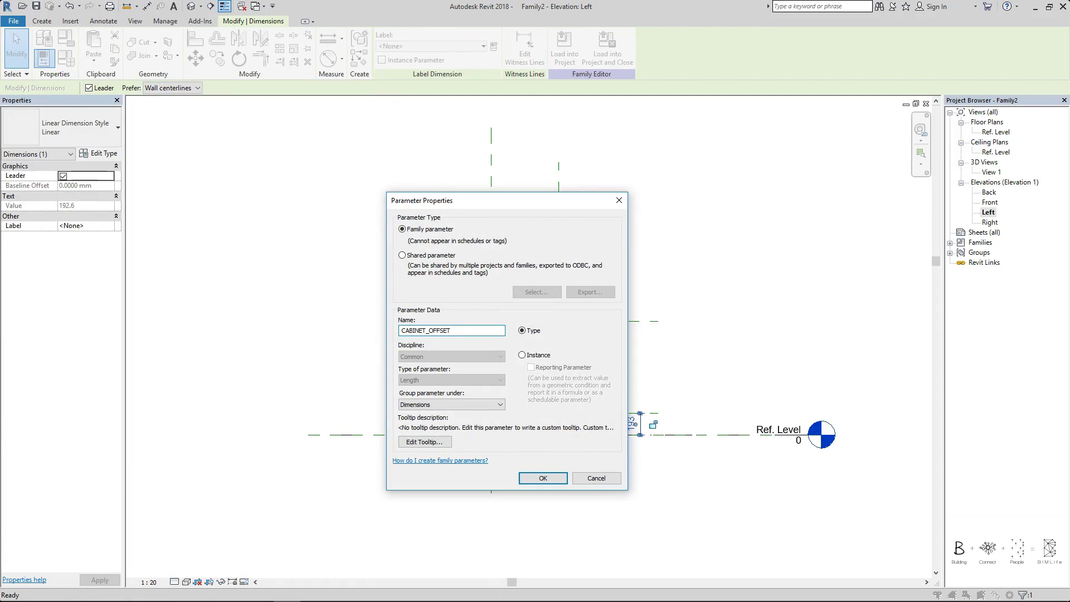
left_click(543, 478)
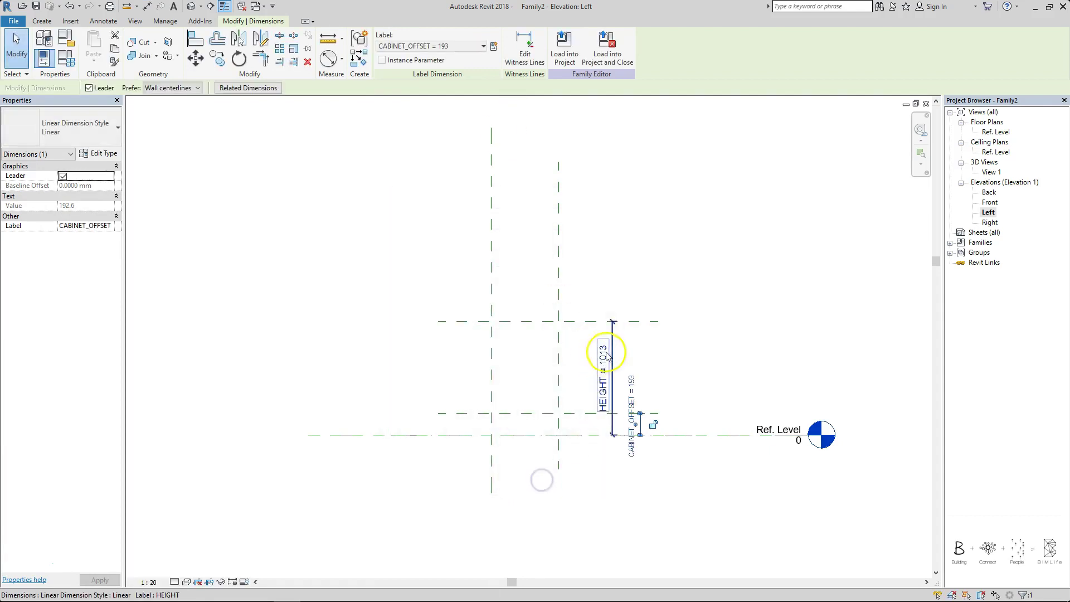
left_click(704, 234)
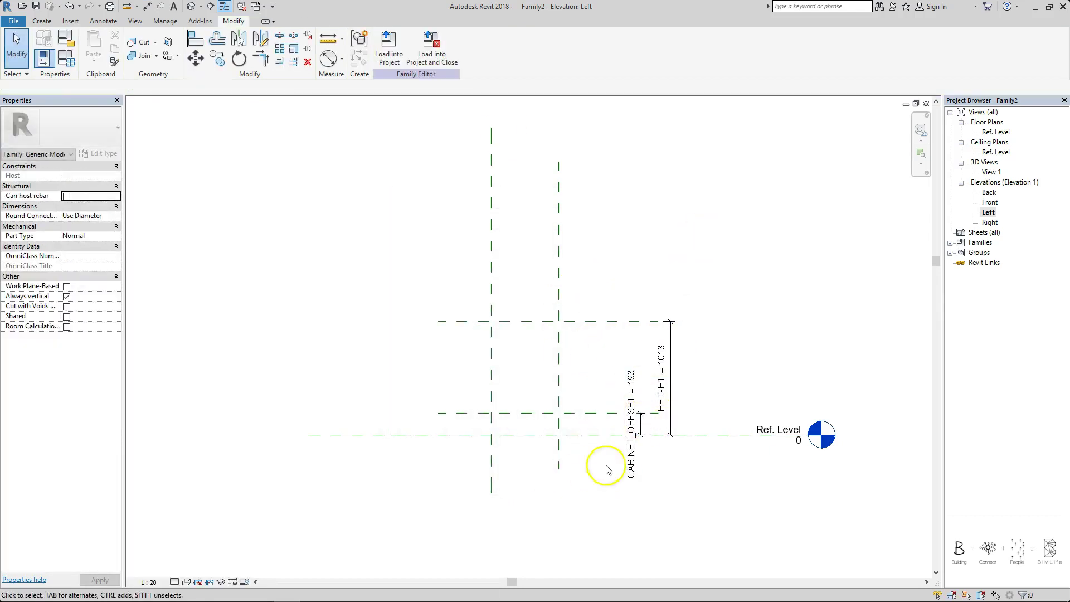
- Start an extrusion and sketch an inverted-U panel outline about 500 mm wide and 740 mm tall between the reference planes
middle_click_drag(559, 329, 564, 313)
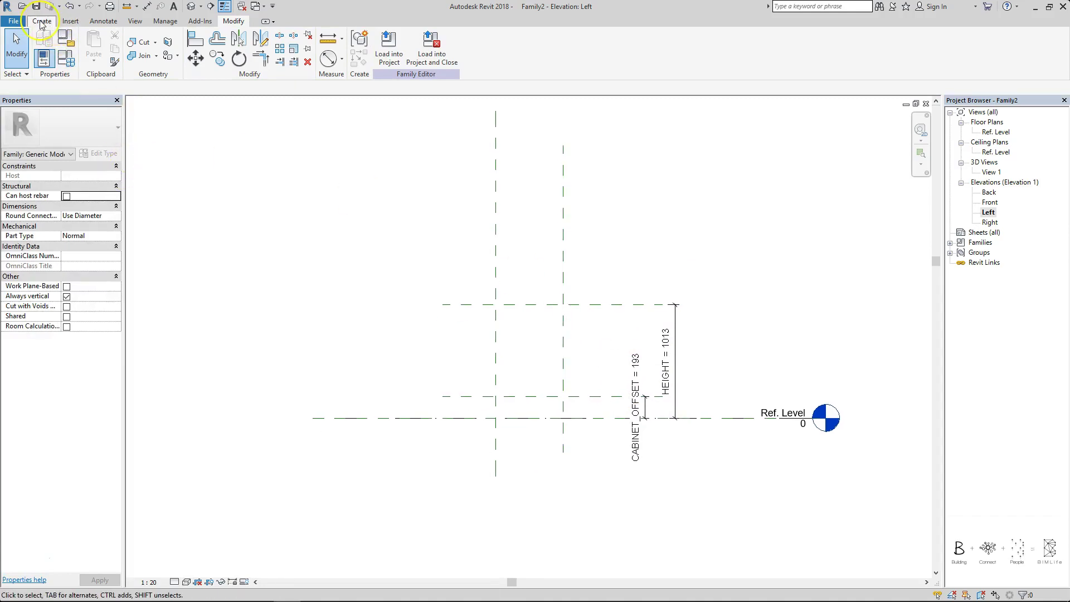
left_click(42, 22)
left_click(102, 47)
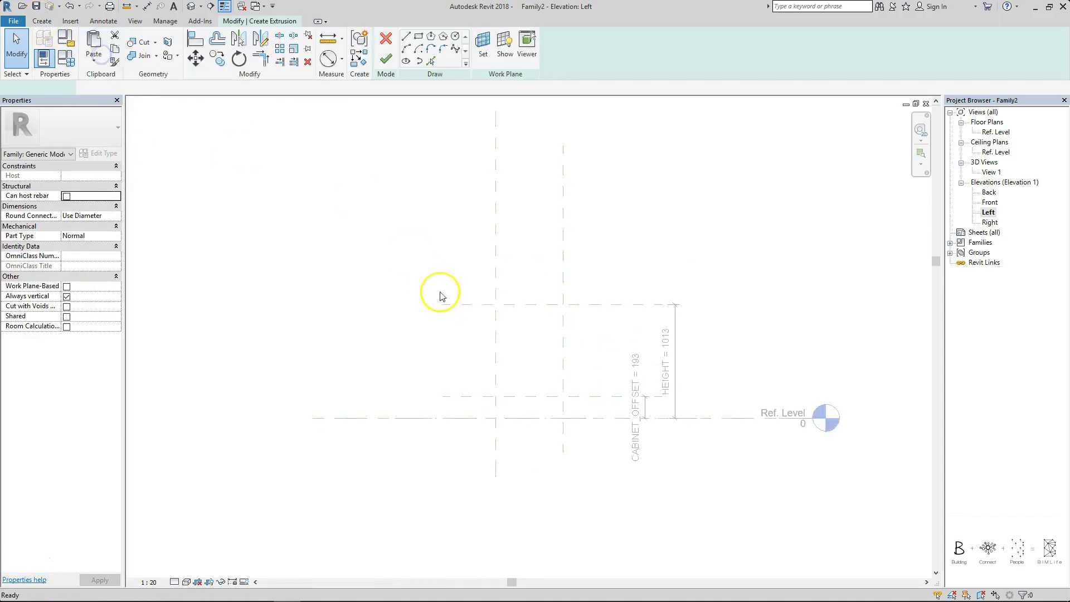
scroll(521, 328, "up", 2)
left_click(495, 311)
left_click(495, 412)
left_click(504, 412)
left_click(504, 325)
left_click(557, 326)
left_click(558, 411)
left_click(569, 411)
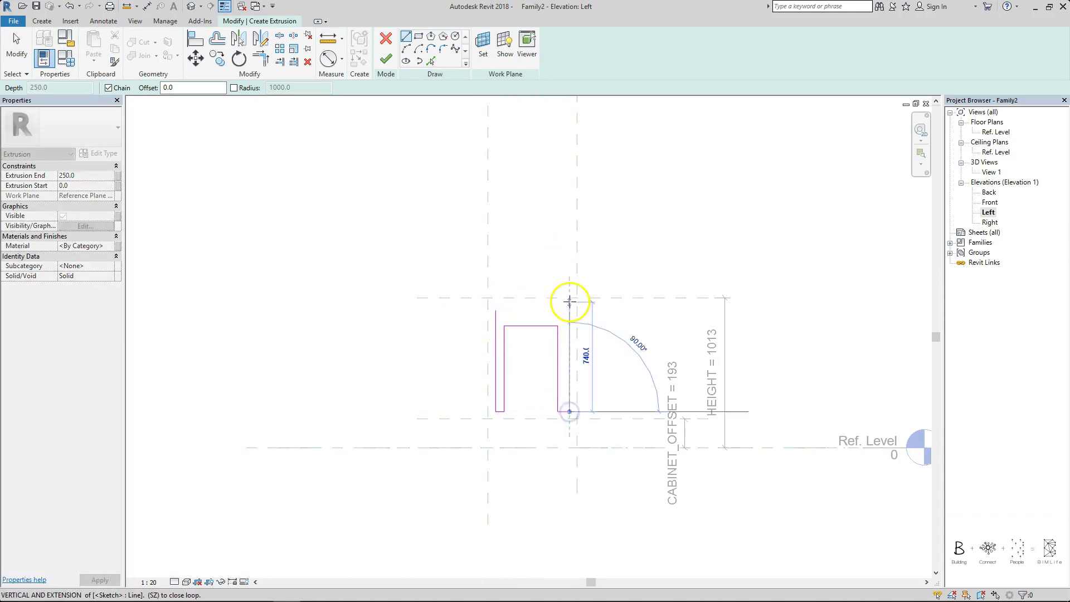
left_click(570, 302)
left_click(496, 303)
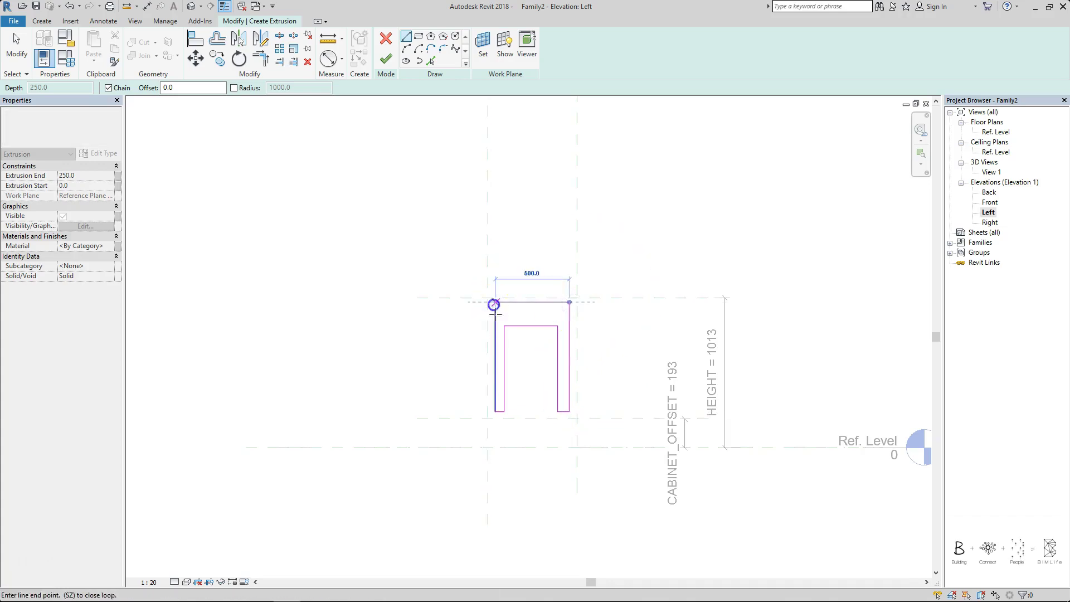
key("Escape")
key("Escape")
- Align the sketch's outer left, top and outer right lines to their nearest reference planes and lock them
middle_click_drag(521, 318, 503, 282)
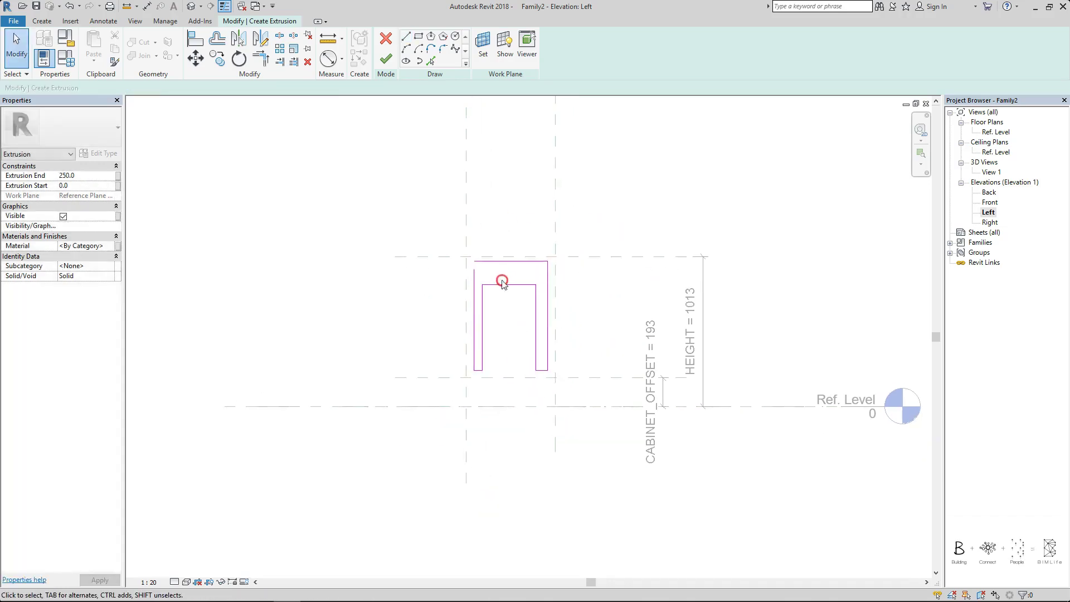
key("a")
key("l")
left_click(466, 237)
left_click(474, 281)
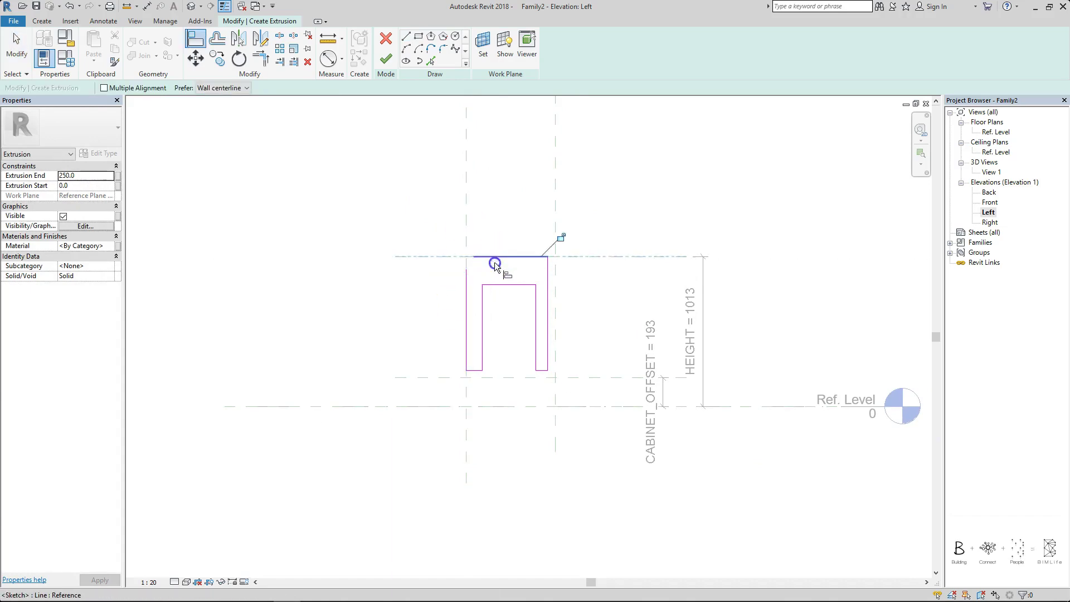
left_click(556, 271)
left_click(555, 294)
- Try to align the left leg's bottom line to the lower horizontal reference plane
left_click(467, 376)
left_click(474, 370)
key("ctrl+z")
left_click(549, 378)
key("Escape")
key("Escape")
- Align the bottom lines of both legs to Ref. Level and lock them
key("a")
key("l")
left_click(547, 377)
left_click(559, 574)
left_click(513, 428)
left_click(477, 407)
left_click(478, 370)
left_click(513, 428)
key("Escape")
key("Escape")
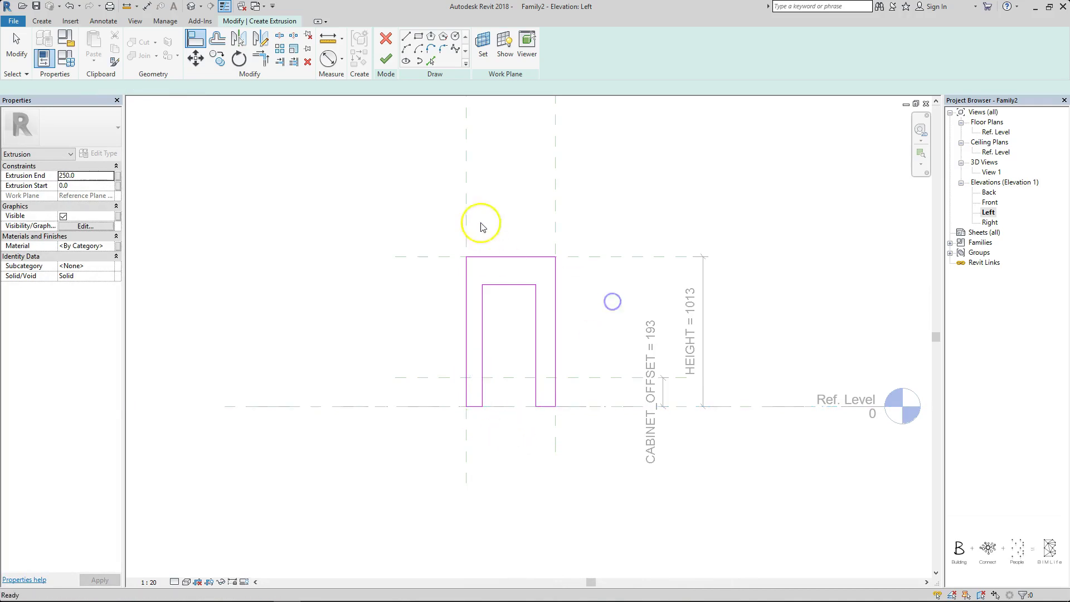
- Dimension the inner line of each leg and of the top rail from its adjacent reference plane
key("d")
key("i")
left_click(469, 192)
left_click(479, 303)
left_click(485, 214)
left_click(556, 146)
left_click(536, 301)
left_click(527, 212)
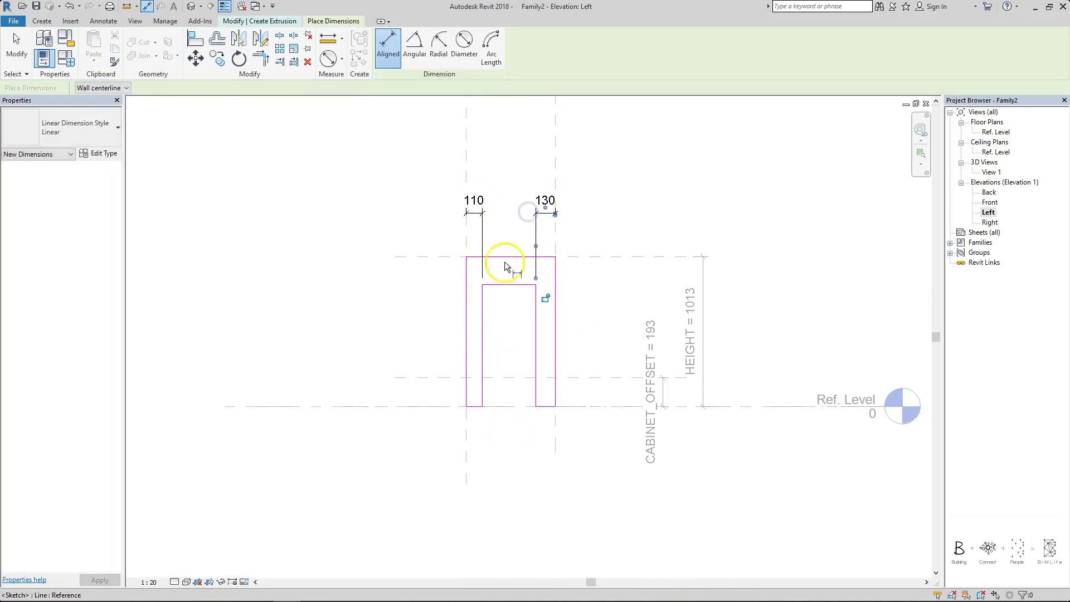
left_click(430, 406)
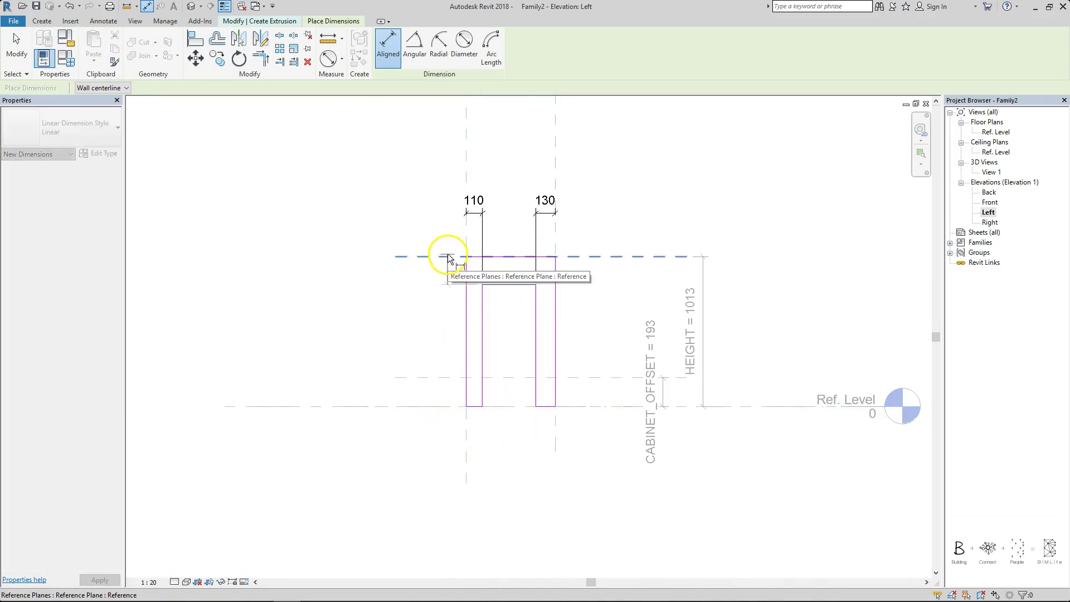
key("Escape")
key("Escape")
- Set the thickness of the top rail, left leg and right leg to 30 mm each
left_click(509, 285)
left_click(415, 270)
type("30")
key("Return")
left_click(483, 306)
left_click(477, 208)
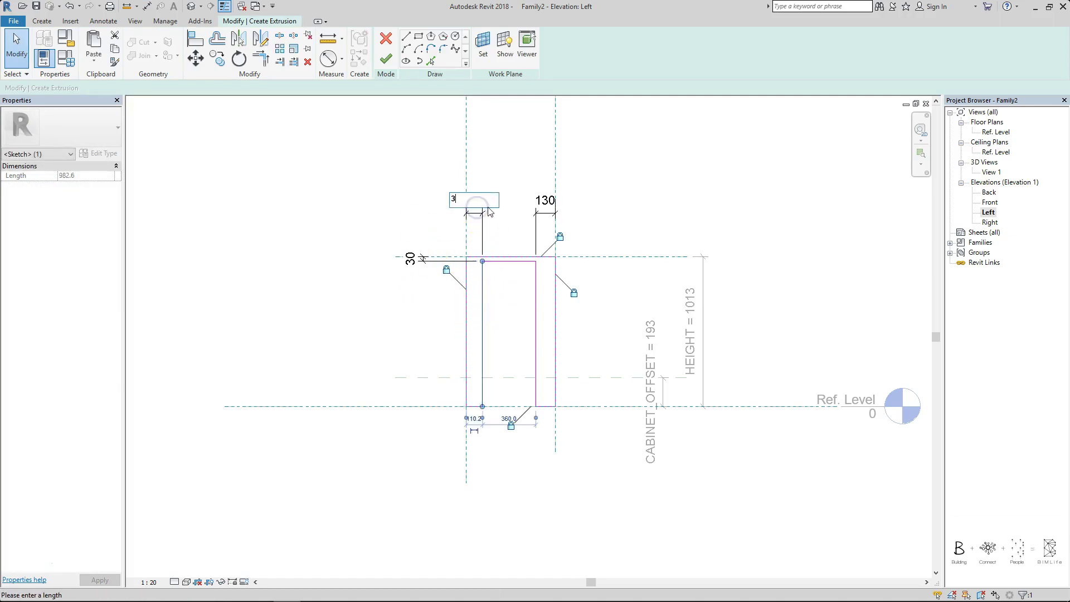
type("30")
key("Return")
left_click(536, 282)
left_click(545, 202)
type("30")
key("Return")
- Lock the three 30 mm thickness dimensions and finish the extrusion sketch
left_click(469, 212)
left_click(471, 299)
left_click(426, 264)
left_click(506, 261)
left_click(552, 207)
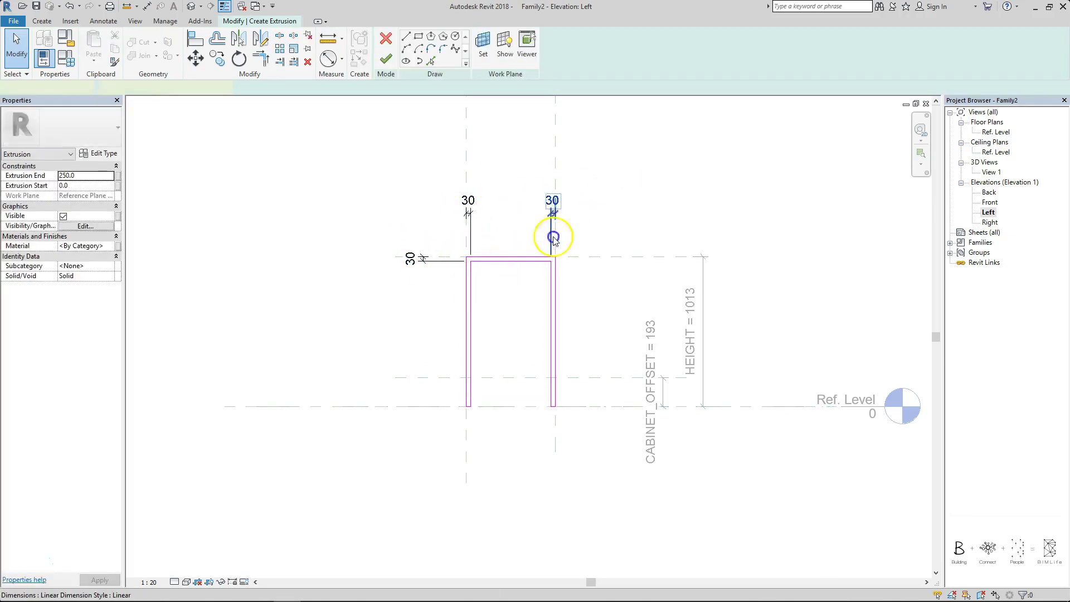
left_click(559, 298)
left_click(619, 199)
middle_click_drag(620, 198, 609, 226)
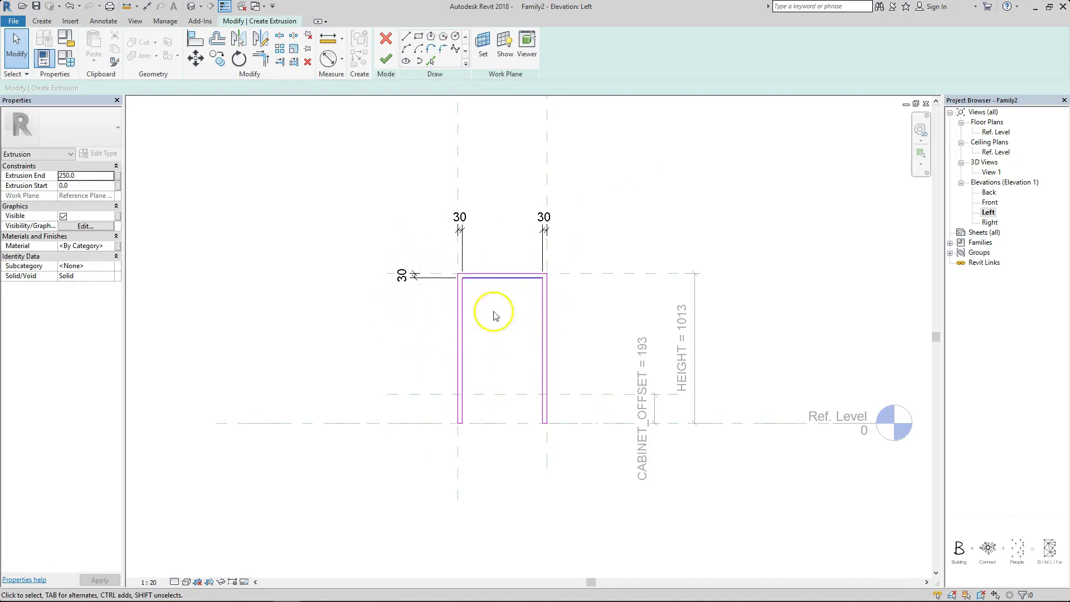
left_click(389, 62)
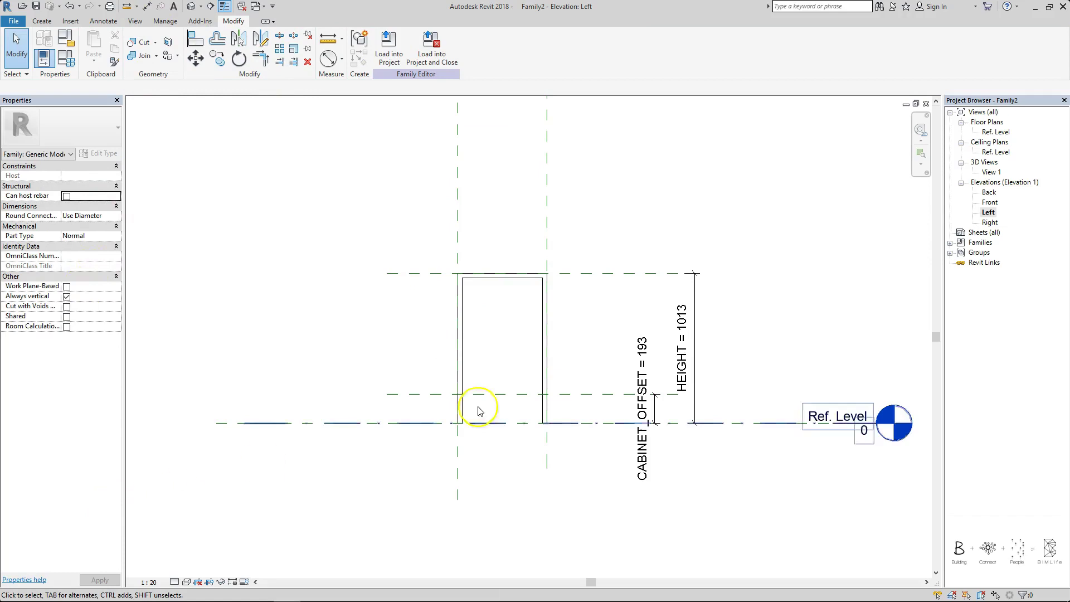
- Set the panel's extrusion end to 30 mm in the Ref. Level floor plan
double_click(992, 132)
left_click(517, 331)
left_click(97, 178)
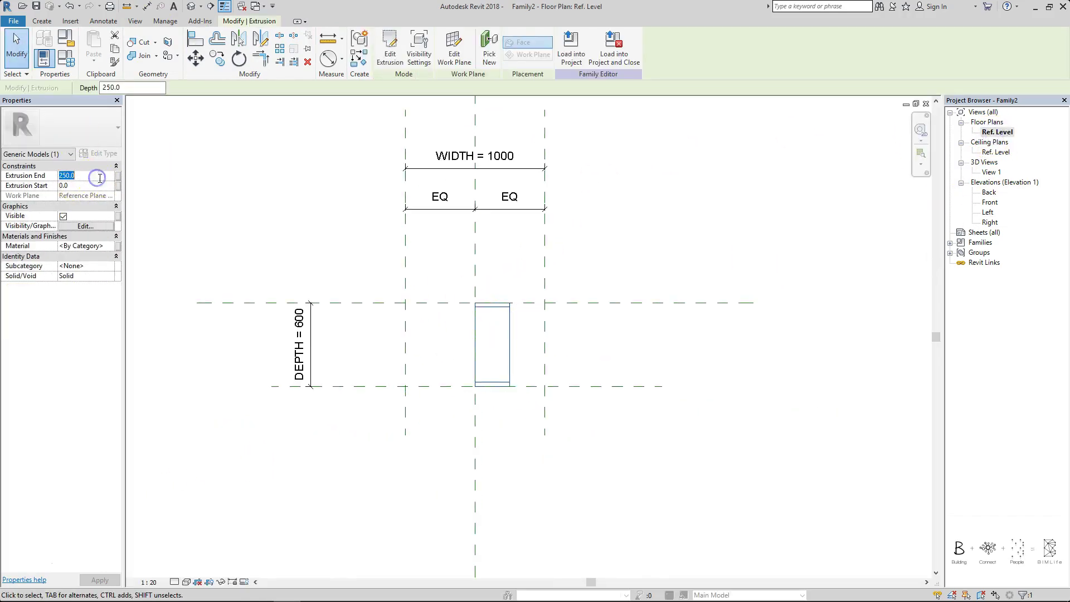
key("Return")
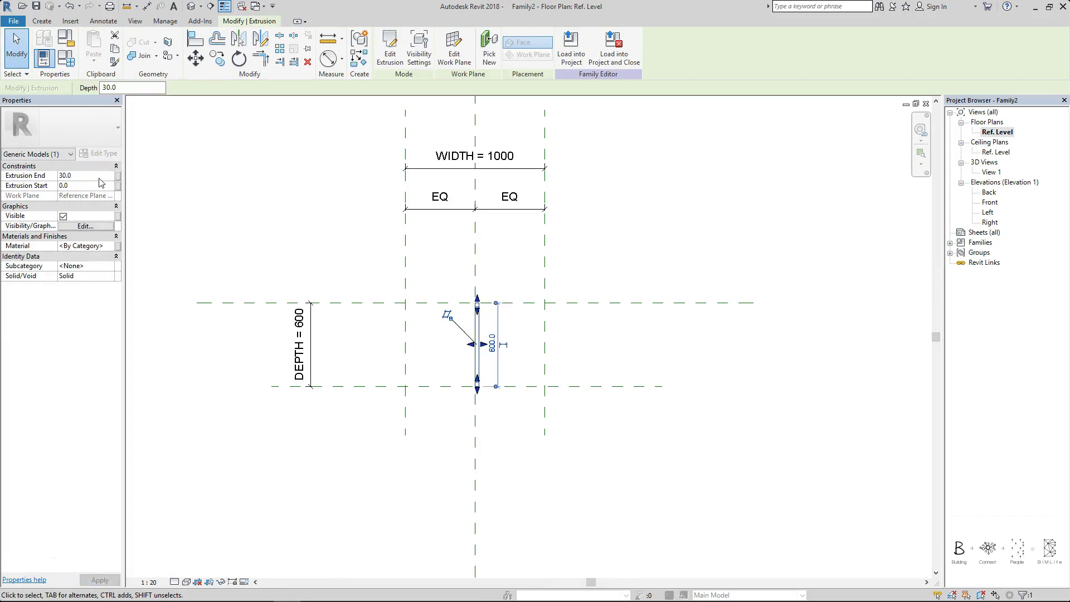
key("Escape")
- Dimension the panel's thickness between its two faces in plan and lock the dimension
scroll(471, 323, "up", 1)
key("d")
key("i")
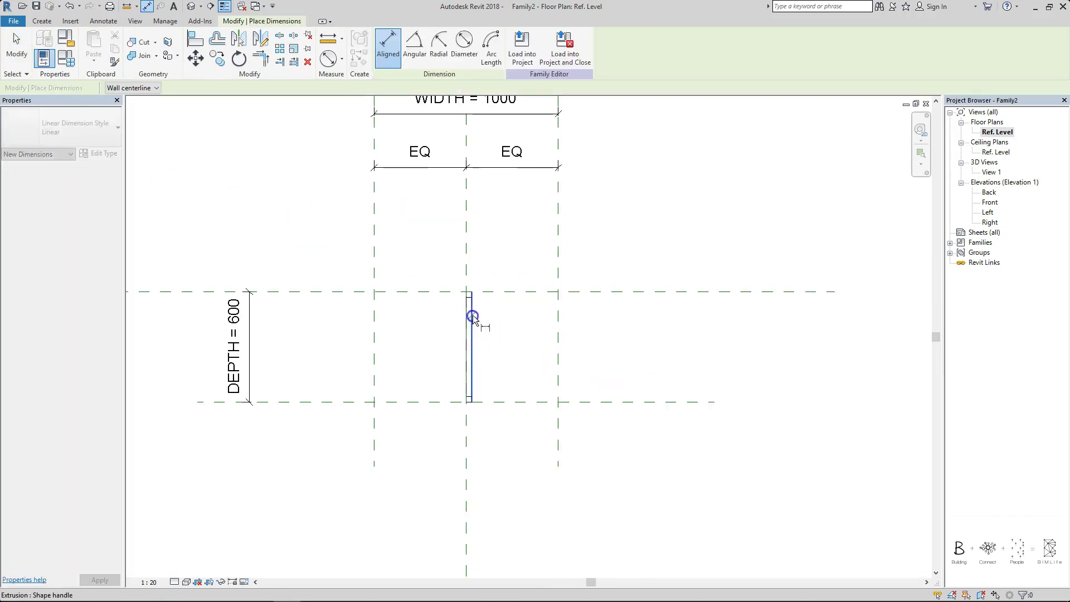
left_click(488, 267)
- Align the panel's outer face to the right-hand width reference plane and lock it
key("a")
key("l")
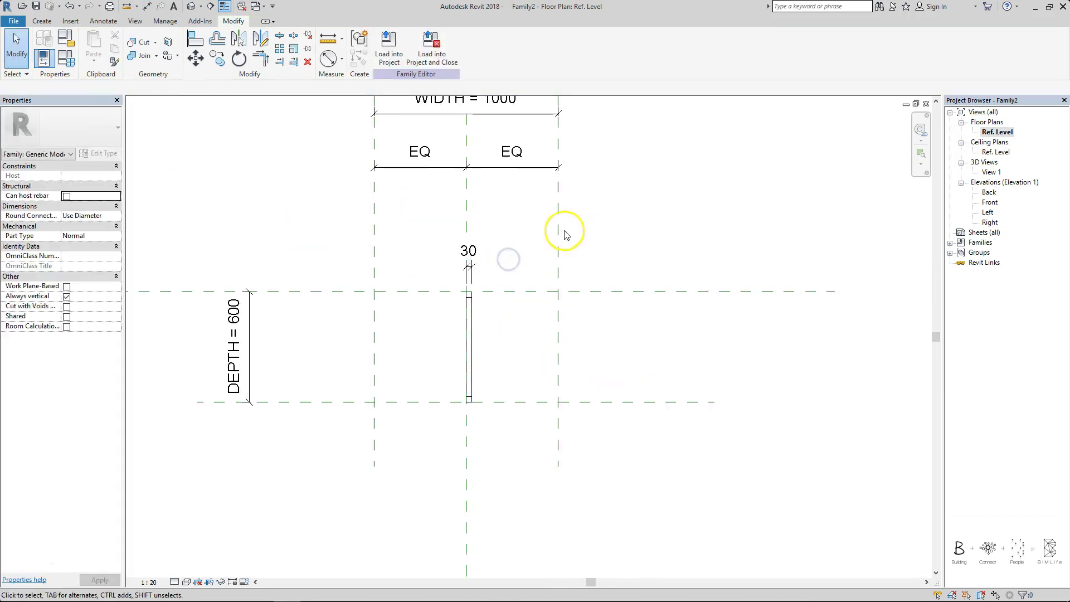
left_click(471, 318)
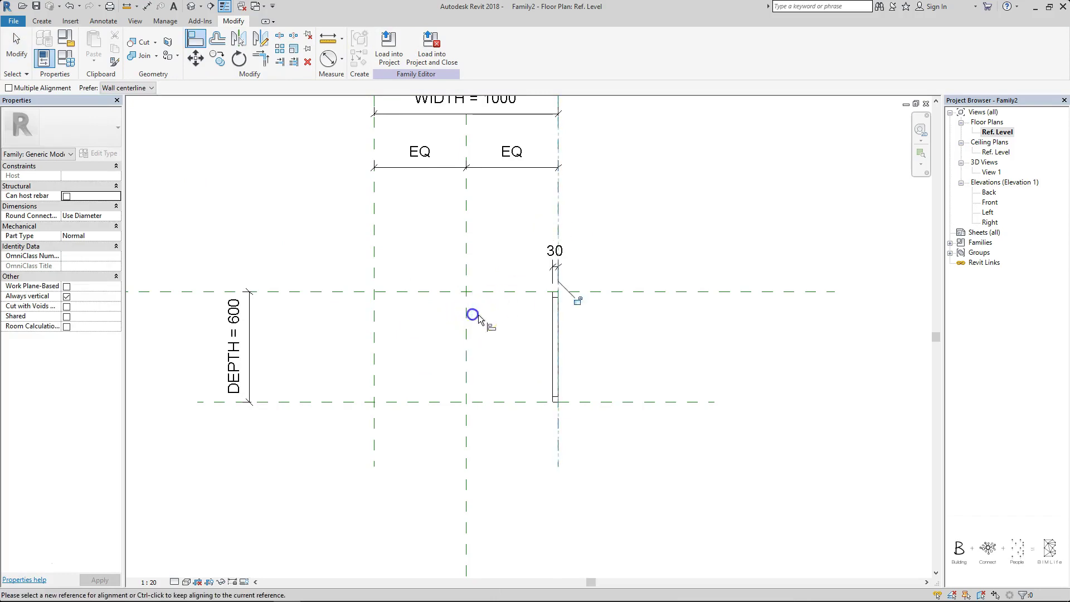
key("Escape")
- Mirror the side panel about the central vertical reference plane
left_click(553, 305)
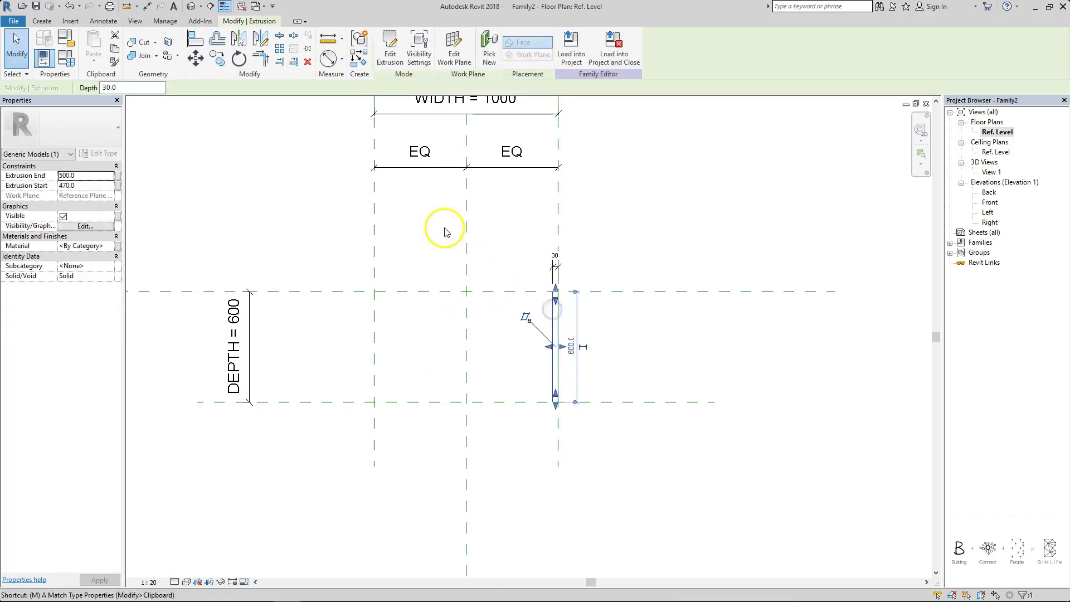
key("m")
key("m")
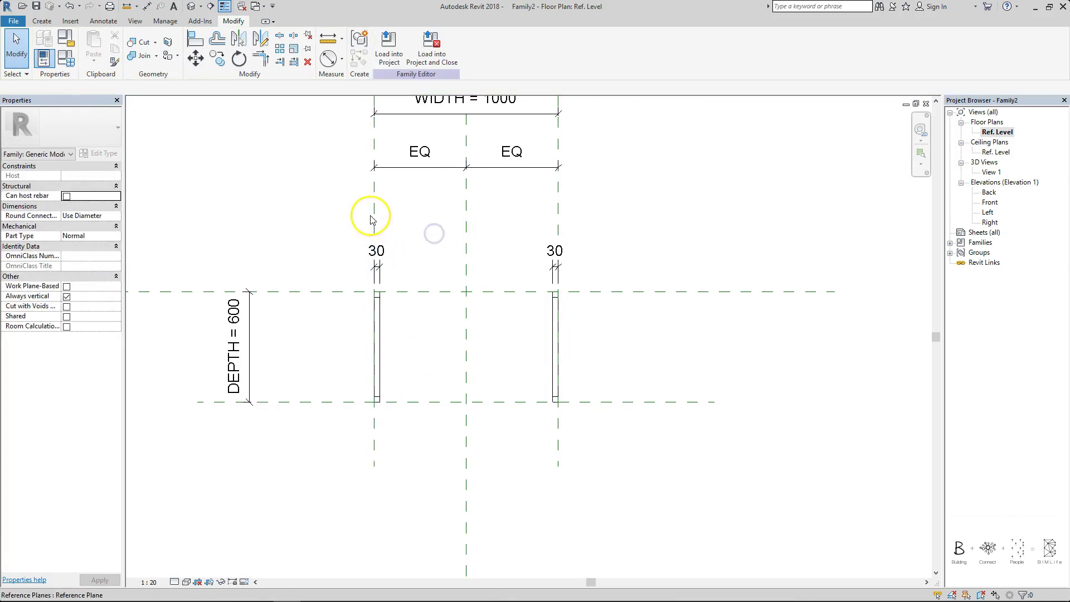
- Align the mirrored panel's outer face to the left-hand width reference plane and lock it
key("a")
key("l")
left_click(374, 198)
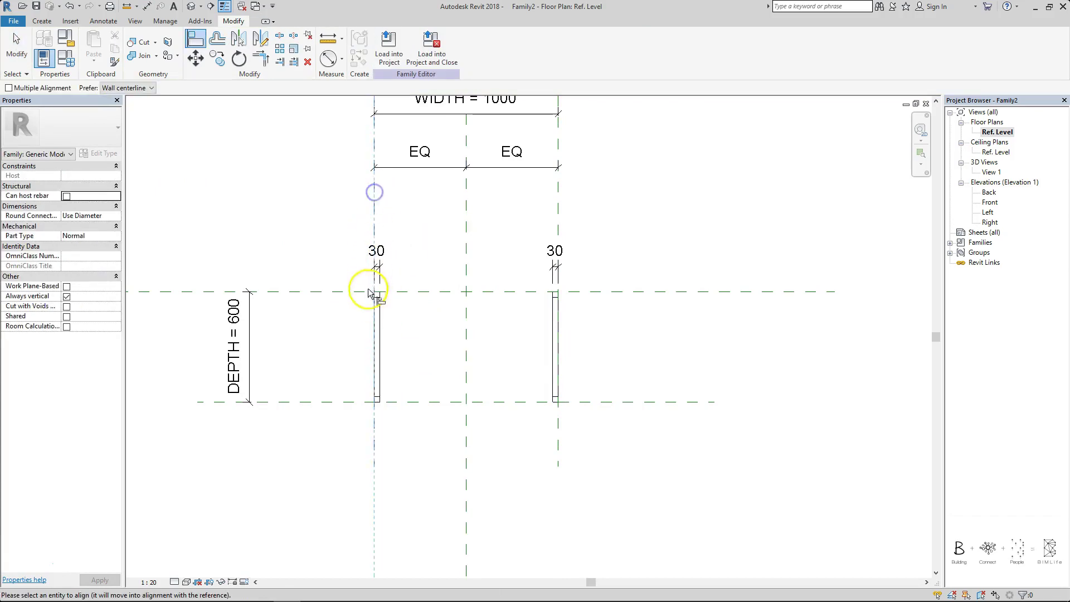
left_click(374, 331)
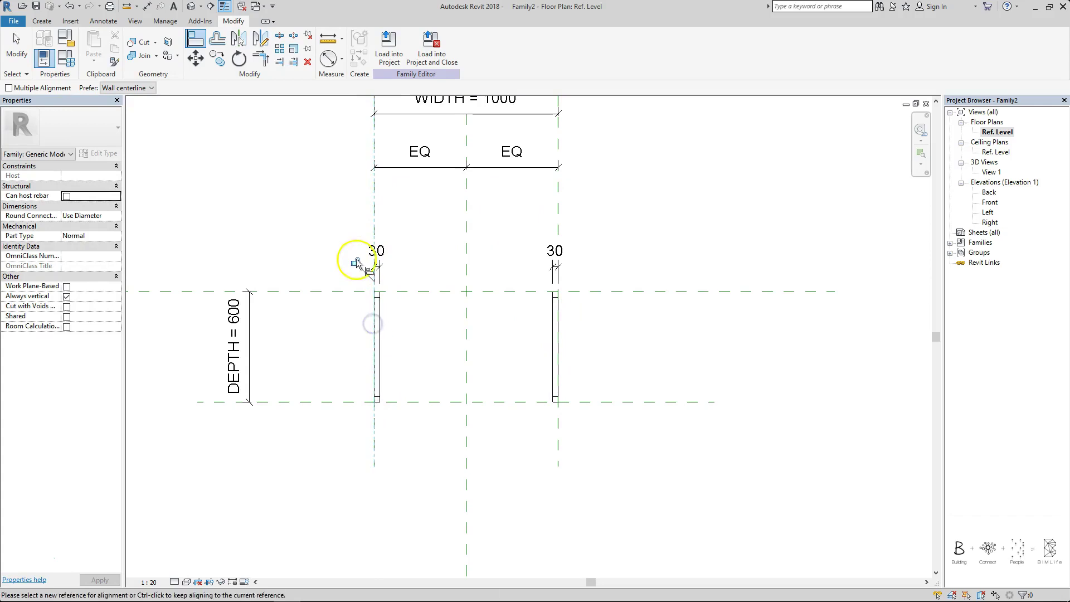
key("Escape")
- Open the mirrored panel's extrusion sketch for editing in the Left elevation
left_click(376, 345)
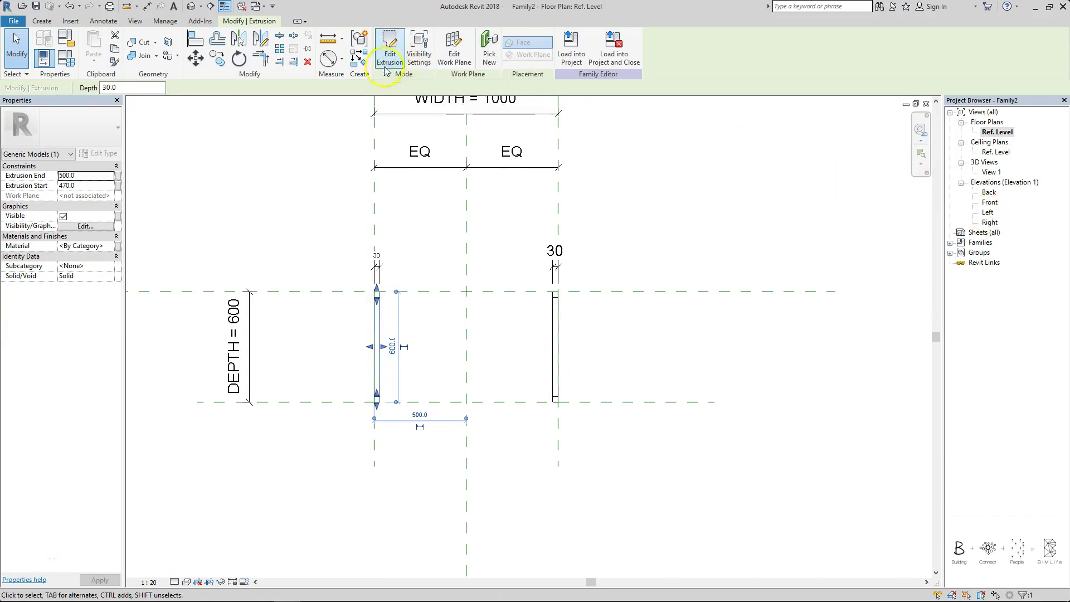
left_click(383, 310)
left_click(376, 379)
left_click(372, 65)
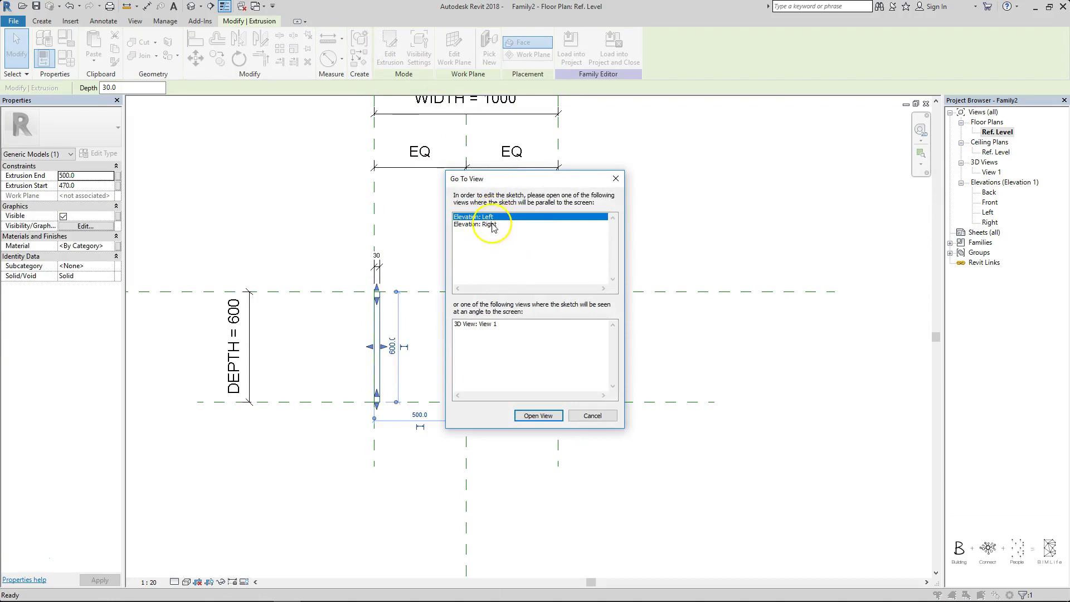
left_click(538, 417)
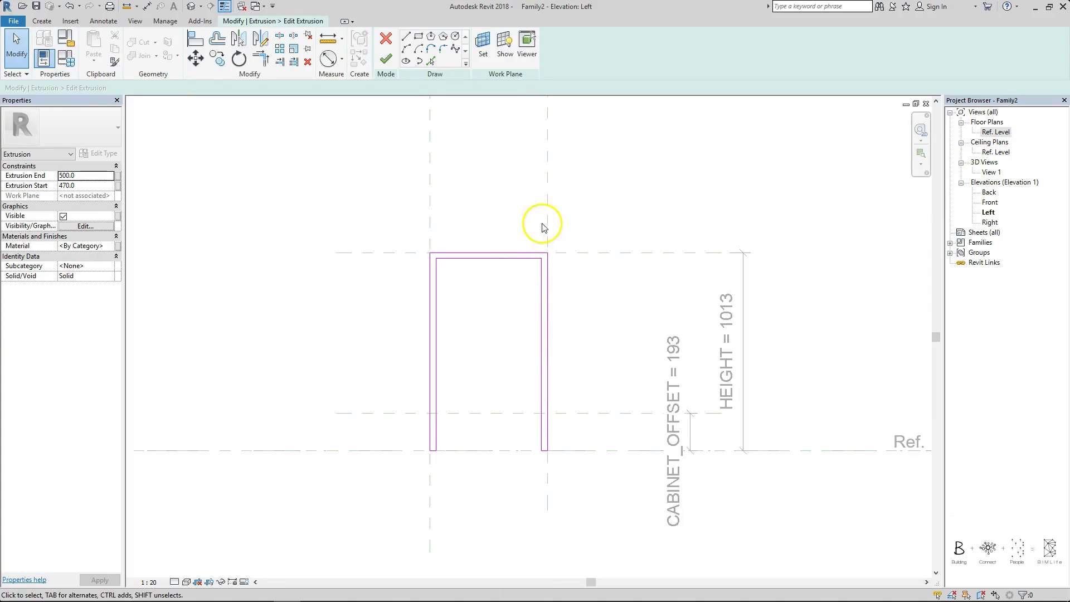
- Try to dimension the left leg's thickness from the vertical reference plane, and undo the dimension
key("d")
key("i")
left_click(431, 191)
left_click(434, 287)
left_click(434, 201)
left_click(541, 287)
key("Escape")
key("Escape")
key("d")
key("i")
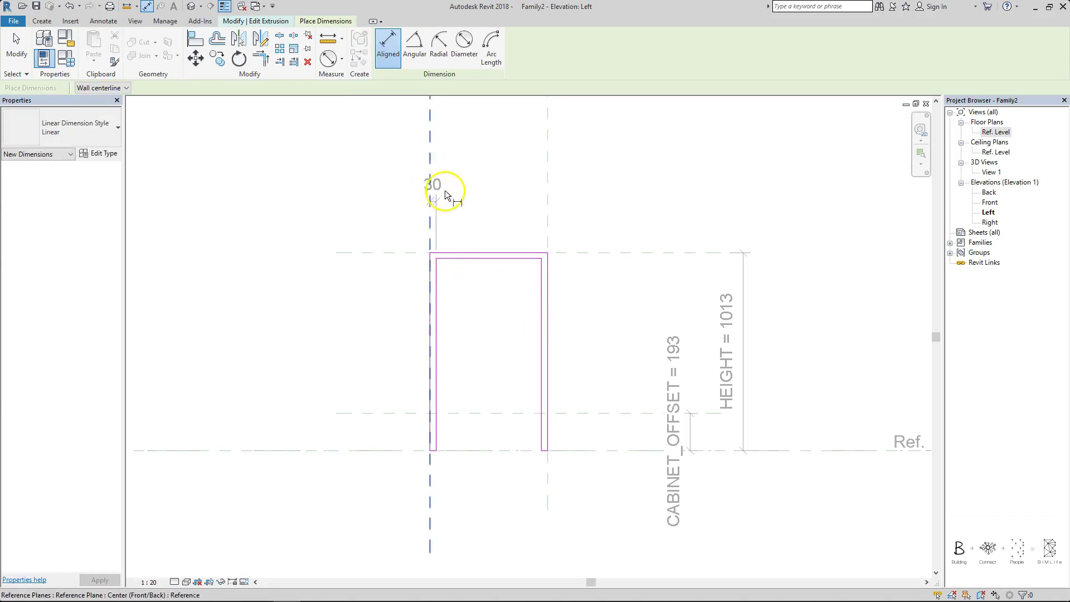
key("Escape")
key("Escape")
left_click(468, 219)
left_click(423, 196)
left_click(416, 206)
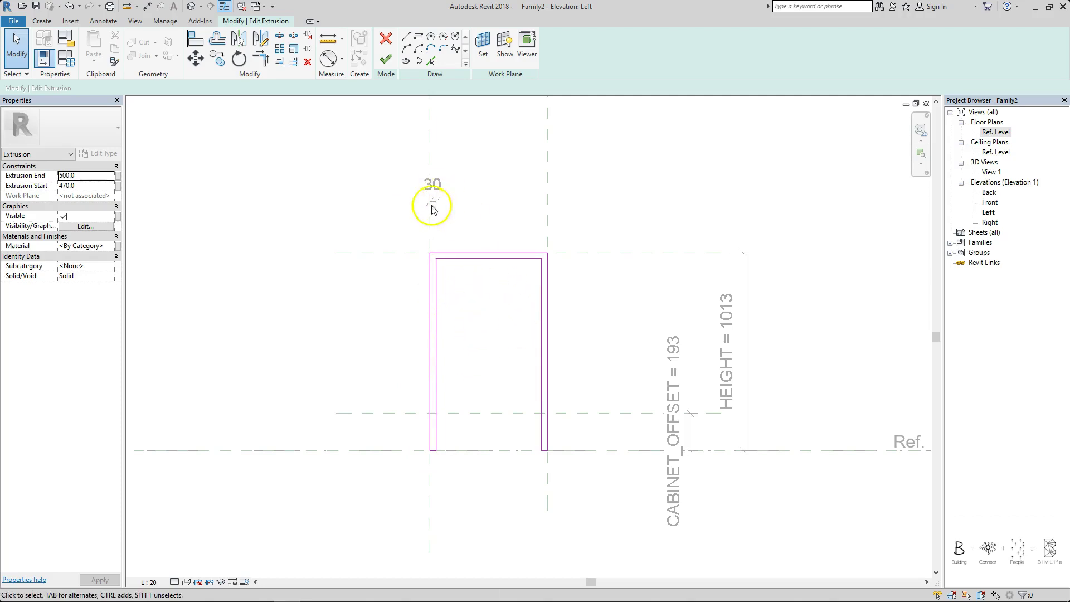
key("ctrl+z")
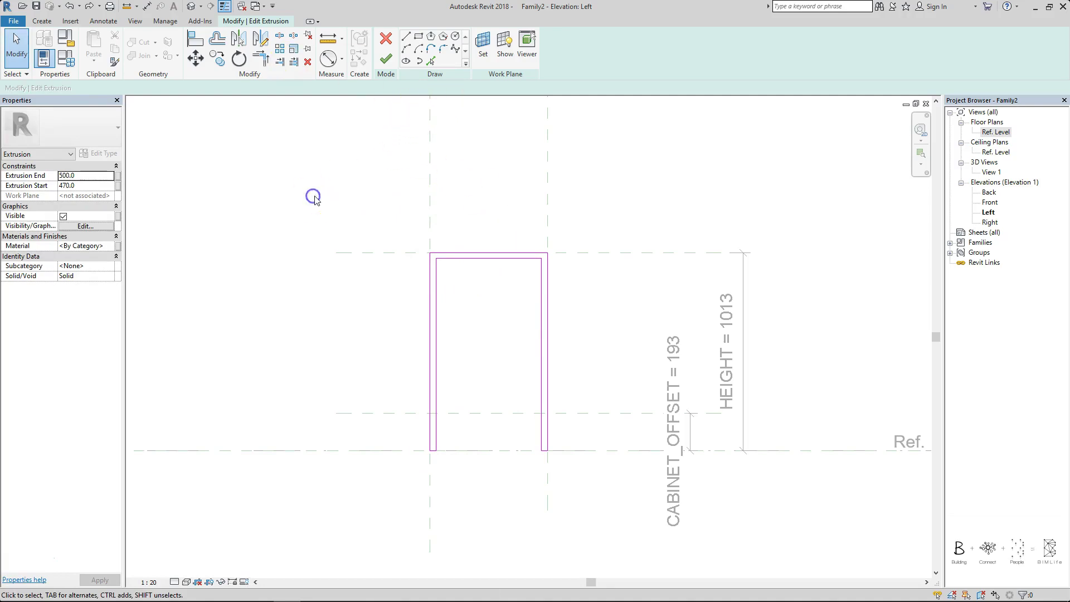
- Dimension the thickness of both legs between their outer and inner lines, above the sketch
key("d")
key("i")
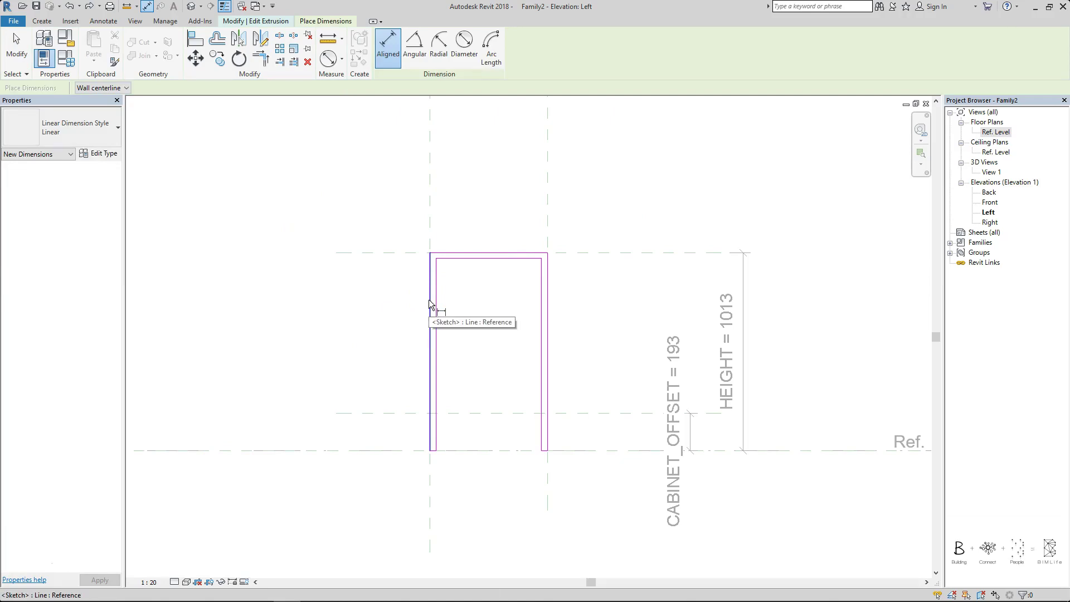
left_click(429, 303)
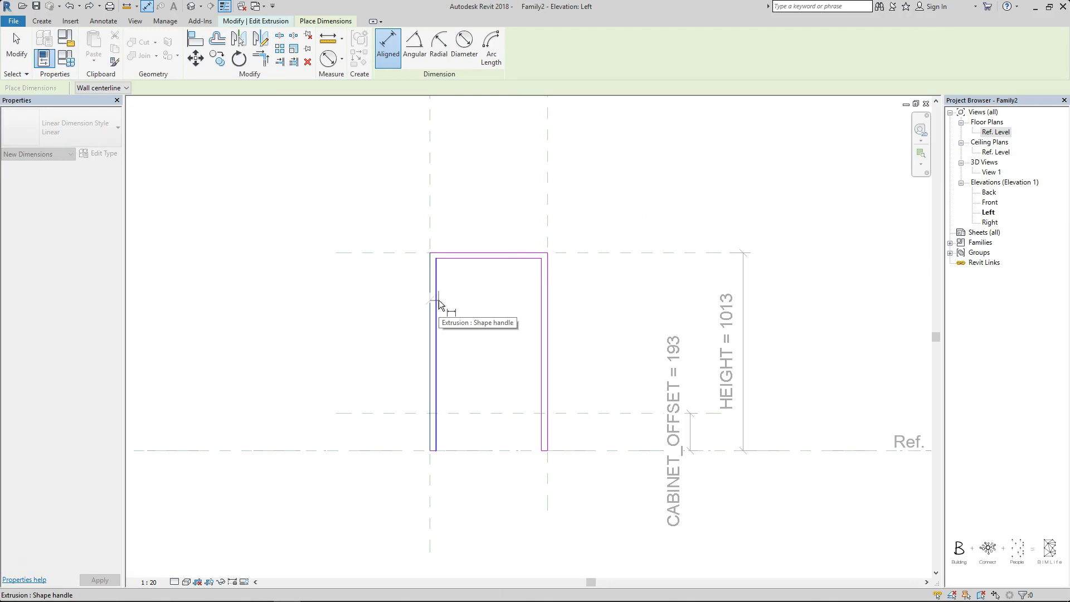
left_click(445, 187)
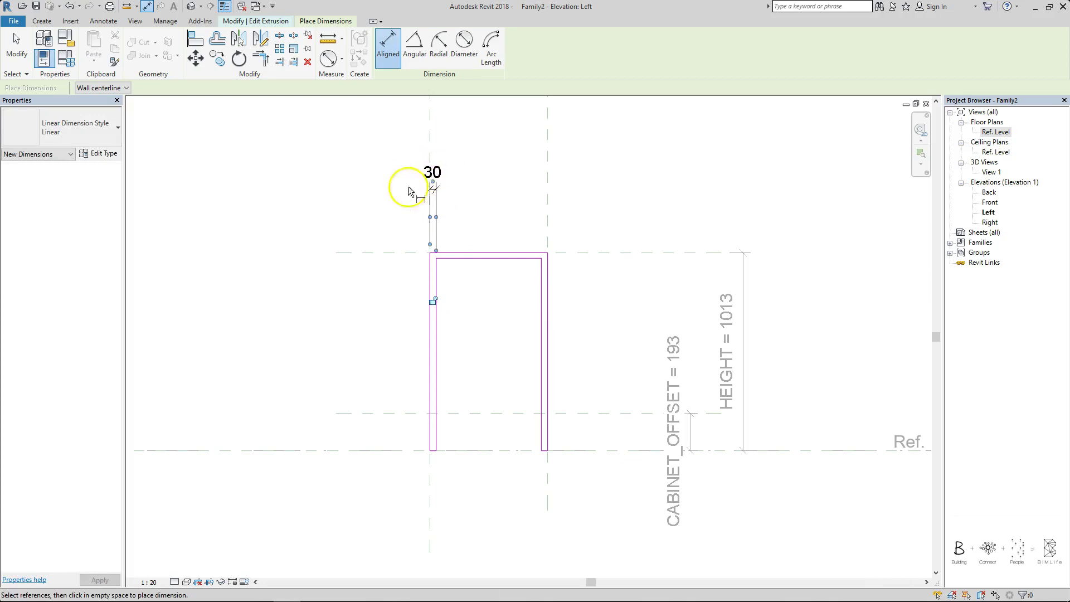
left_click(549, 286)
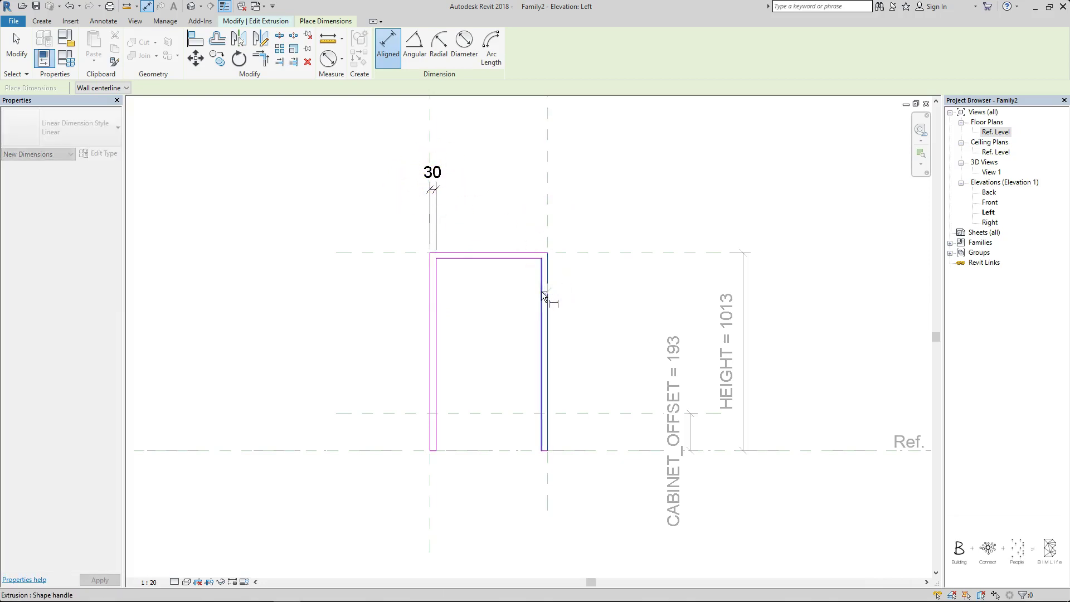
left_click(542, 292)
left_click(537, 168)
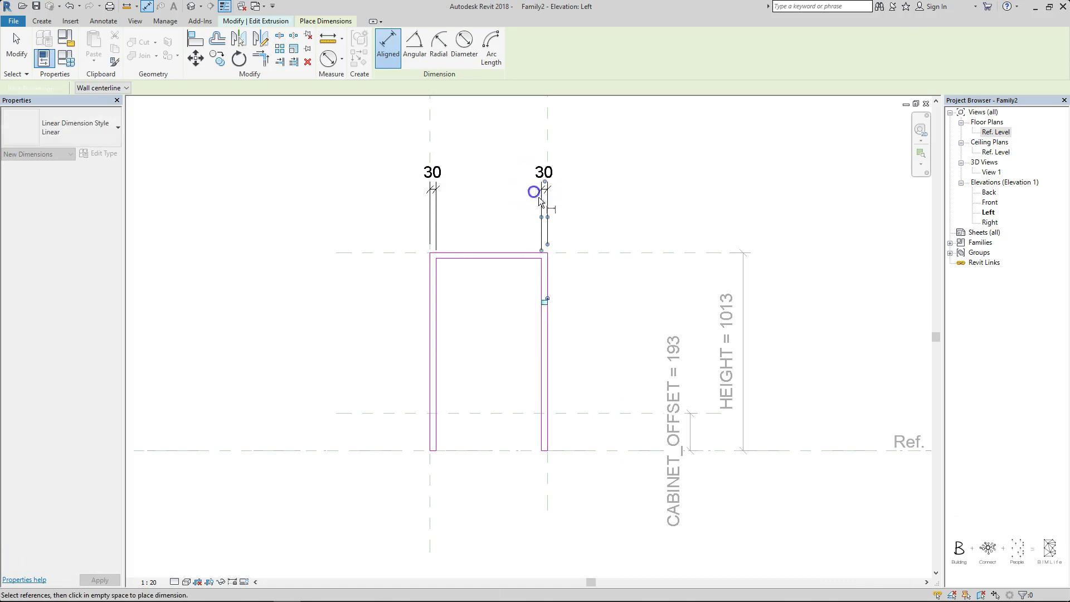
- Lock the left leg's thickness dimension in the sketch
left_click(437, 176)
key("Escape")
left_click(437, 172)
left_click(436, 305)
left_click(473, 215)
- Dimension the top rail's thickness between its inner and outer sketch lines, placing it beside the left leg
key("d")
key("i")
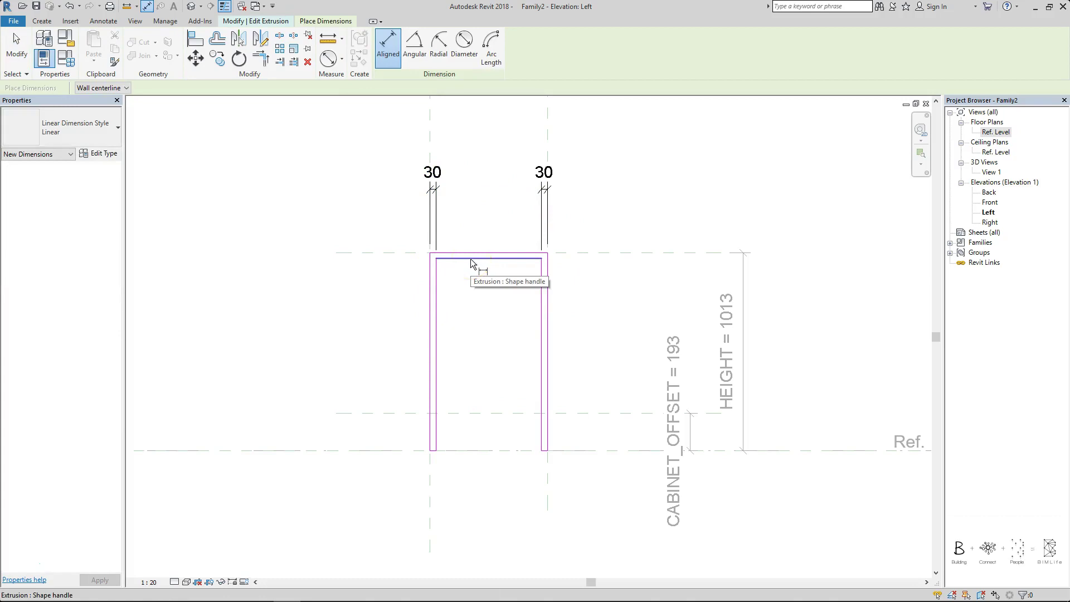
key("Tab")
left_click(471, 259)
key("Tab")
left_click(474, 253)
left_click(373, 285)
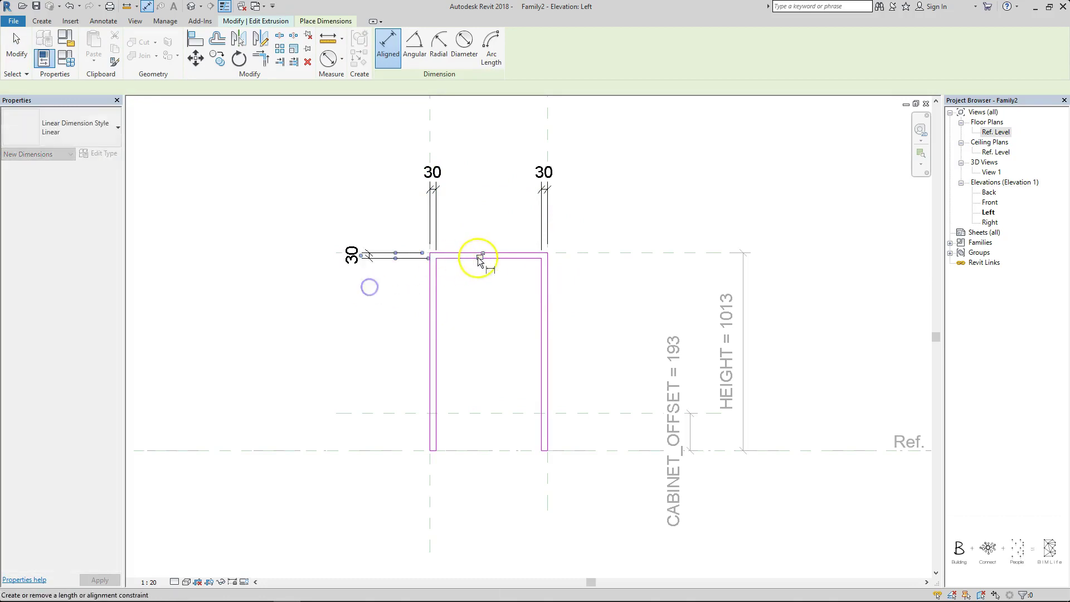
- Finish editing the side frame's extrusion sketch and view both frames in 3D
key("Escape")
scroll(432, 207, "down", 1)
left_click(431, 206)
left_click(474, 184)
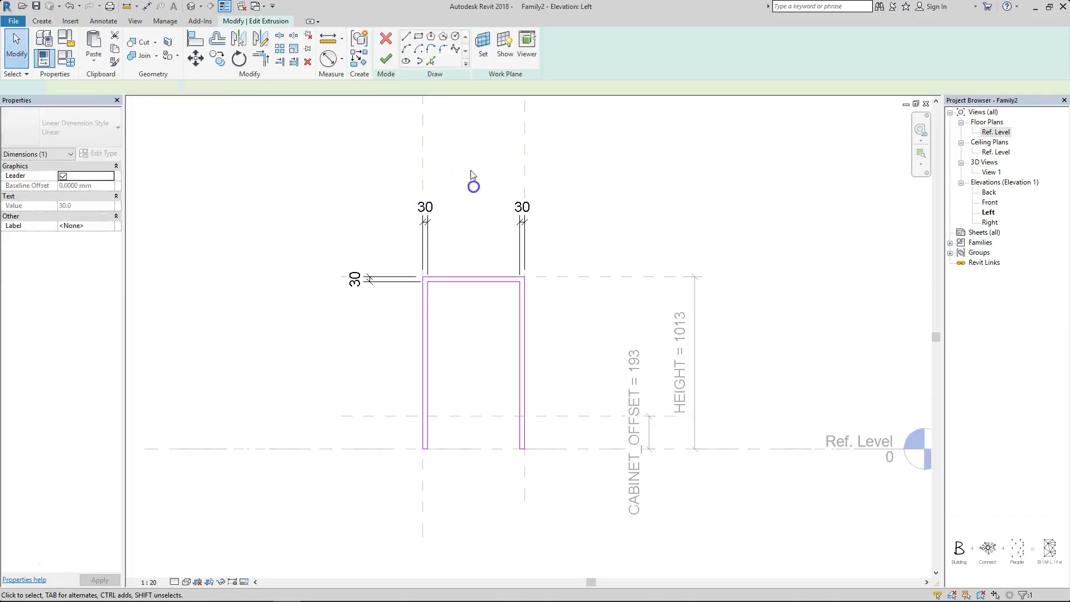
left_click(387, 60)
left_click(575, 195)
key("3")
key("d")
middle_click_drag(611, 329, 747, 304, "shift")
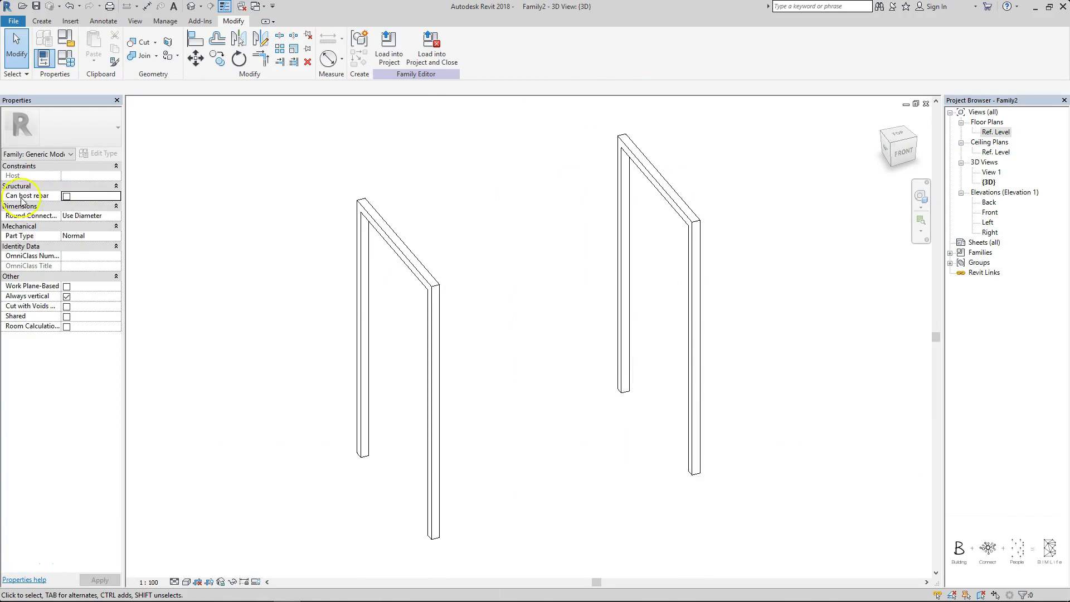
- Open the Ref. Level floor plan and check the cabinet's top panel in the reference PDF
left_click(1000, 132)
double_click(1002, 134)
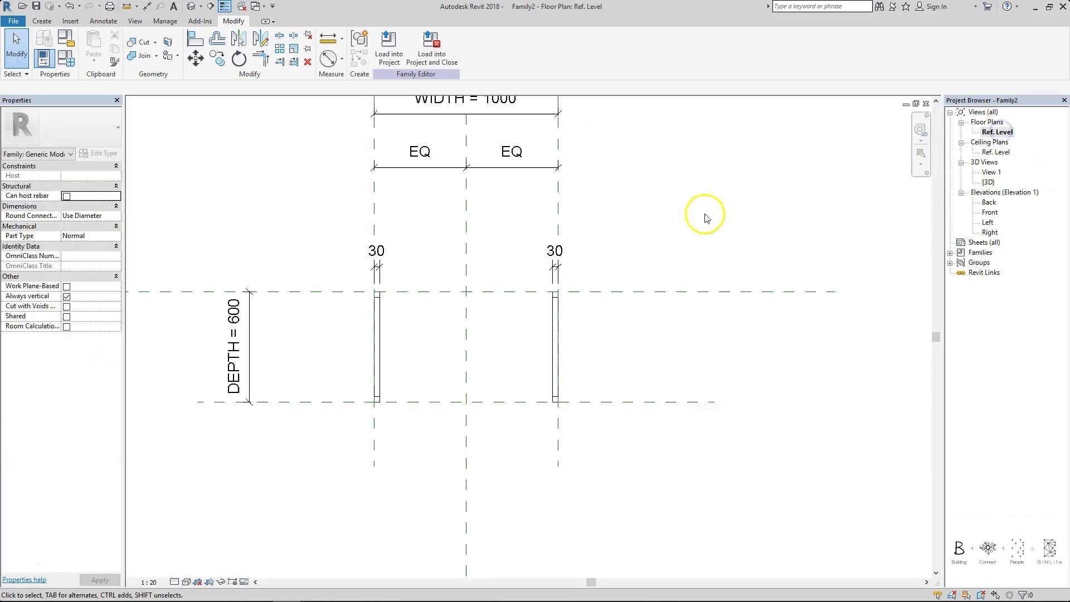
key("alt+Tab")
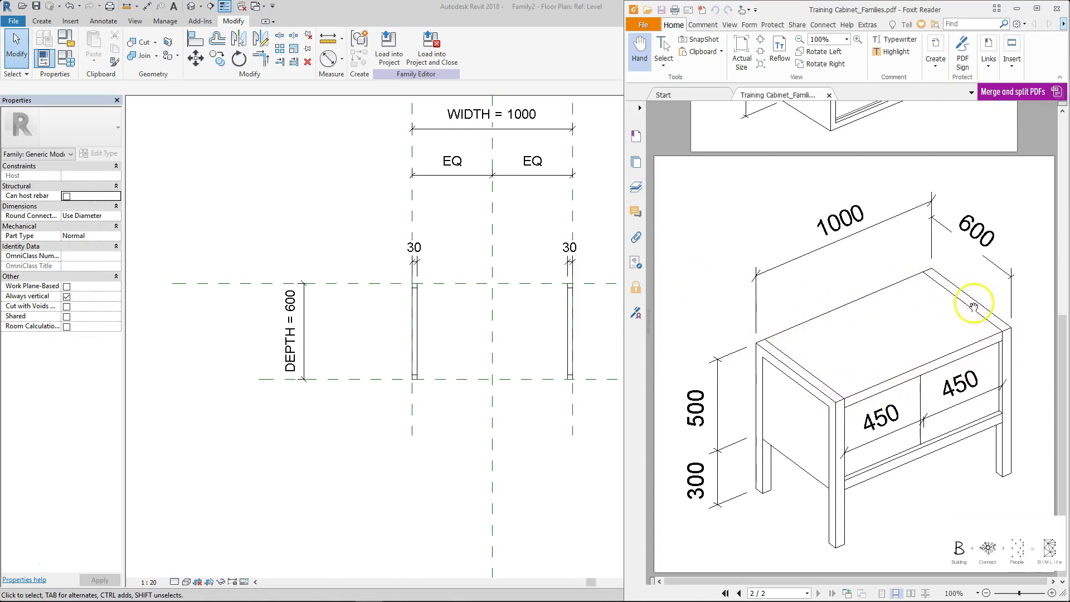
- Create a rectangular panel extrusion between the inner faces of the two side frames across the full depth, locking its edges in place
left_click(44, 22)
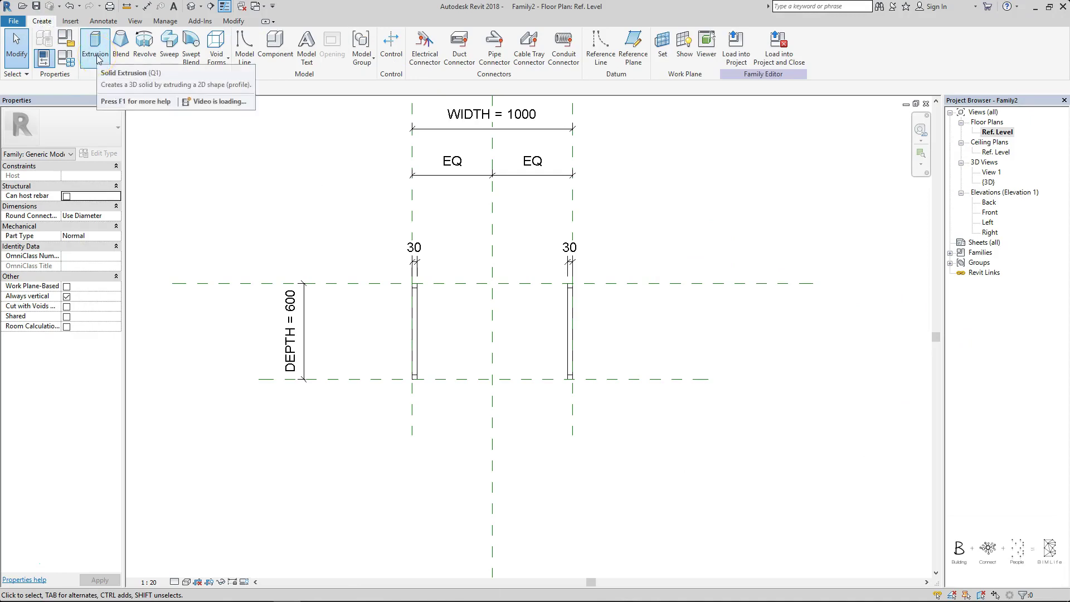
left_click(96, 50)
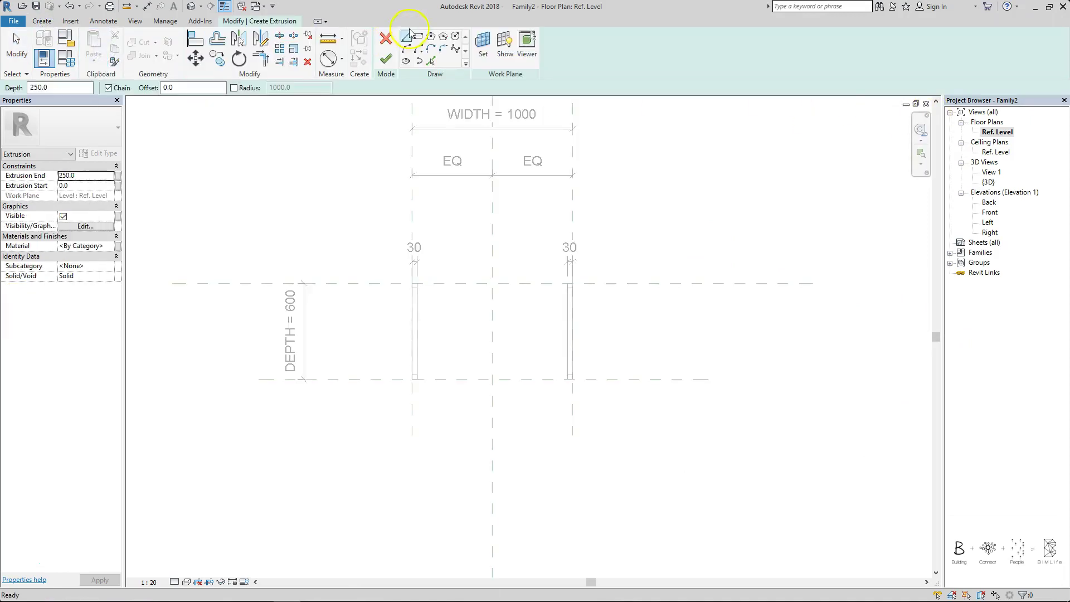
left_click(419, 38)
left_click(418, 283)
left_click(568, 379)
left_click(568, 379)
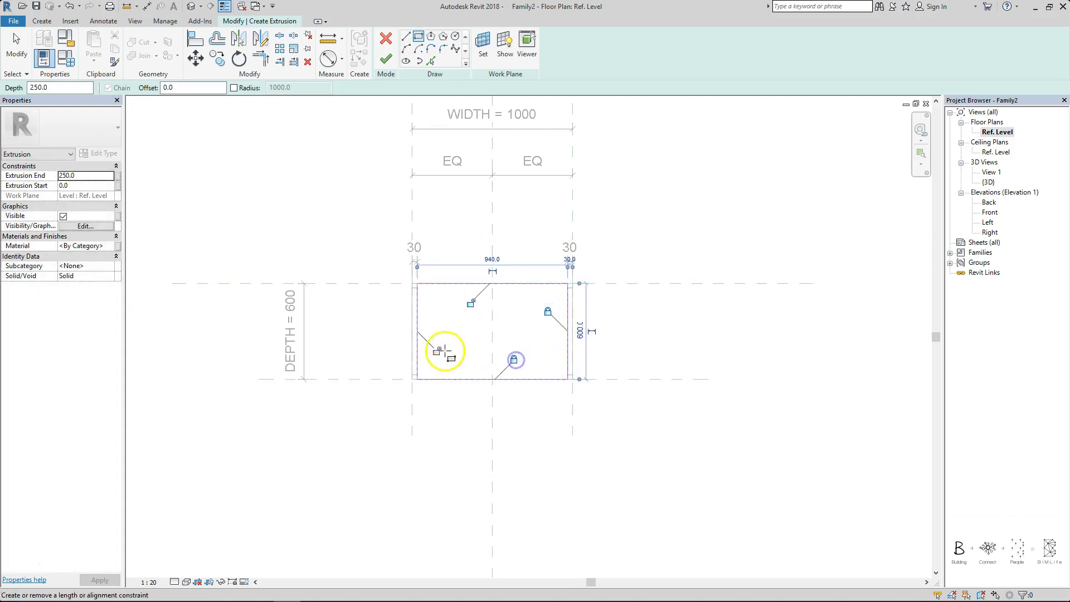
left_click(386, 59)
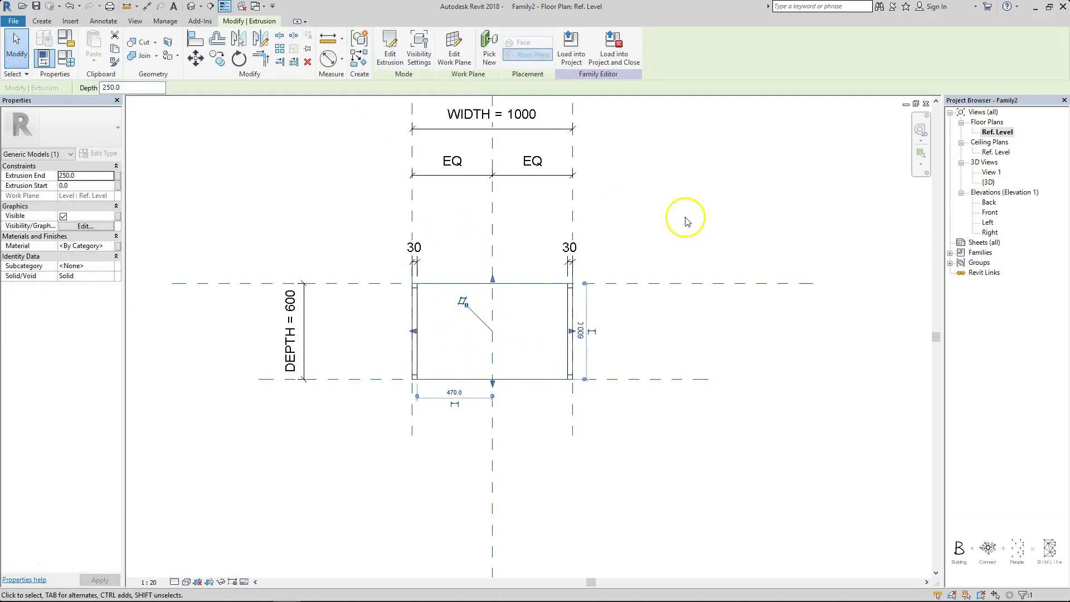
left_click(686, 218)
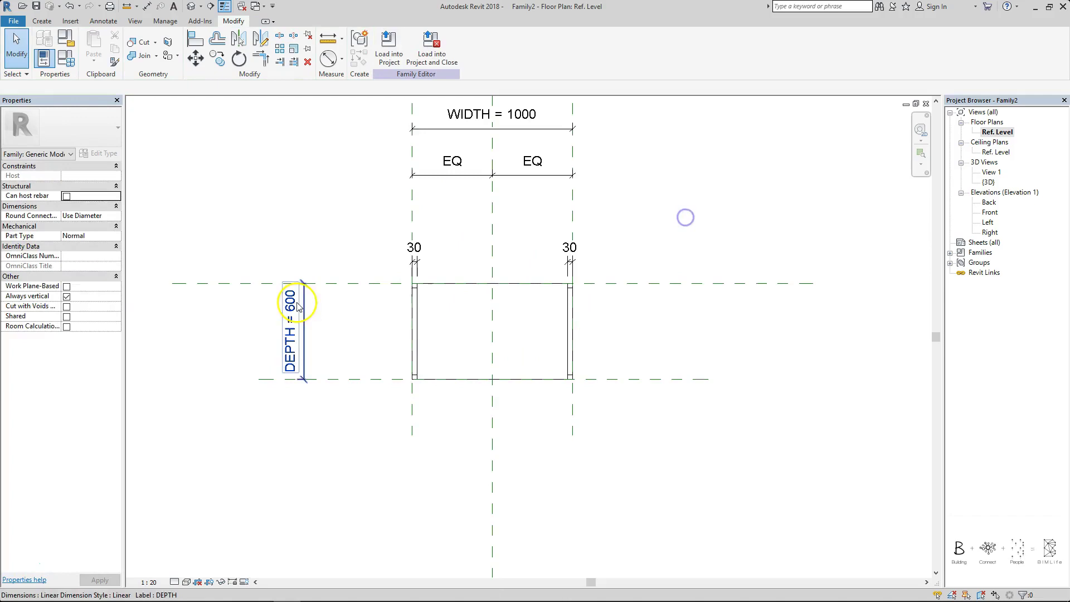
- In the Left elevation, stretch the panel extrusion's upper and lower faces up to just below the frame's top rail
double_click(988, 222)
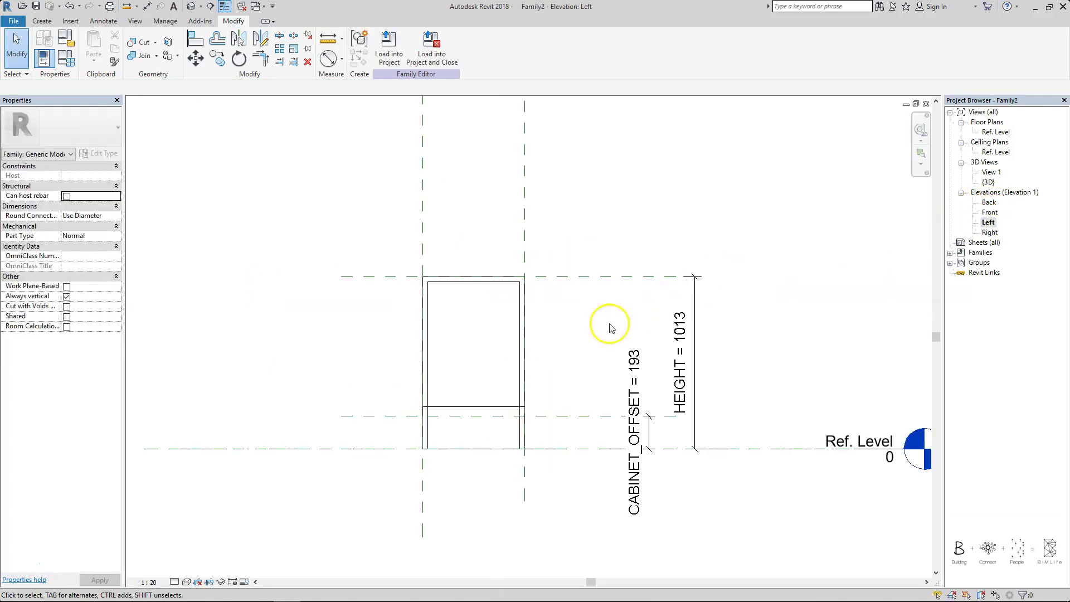
left_click(479, 409)
left_click_drag(478, 409, 490, 306)
left_click_drag(476, 453, 475, 322)
left_click(639, 340)
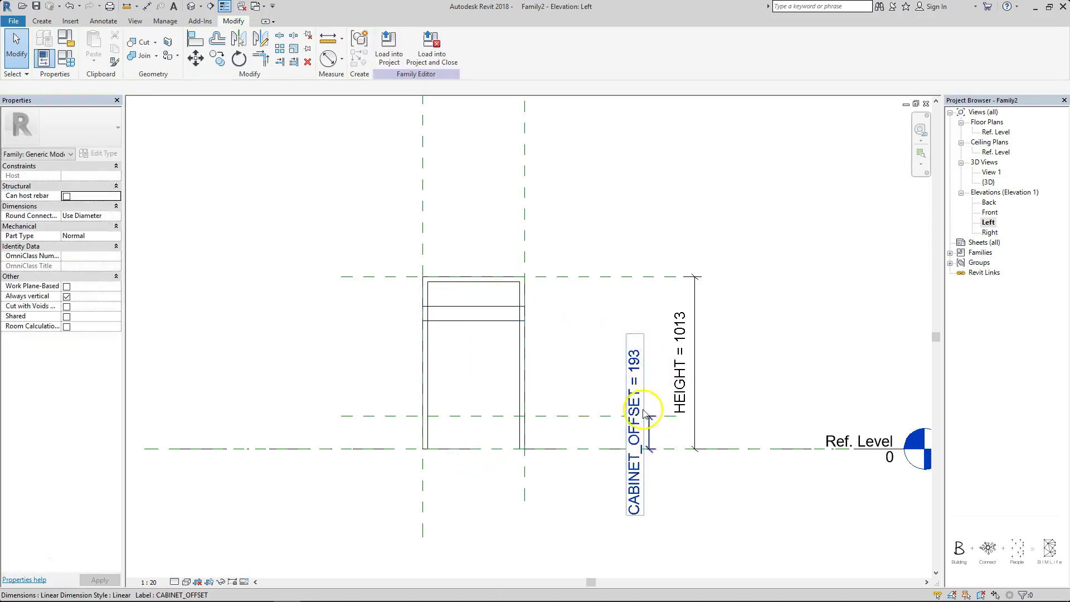
- Check the heights in the reference PDF and set the family parameters CABINET_OFFSET to 300 and HEIGHT to 800
left_click(368, 592)
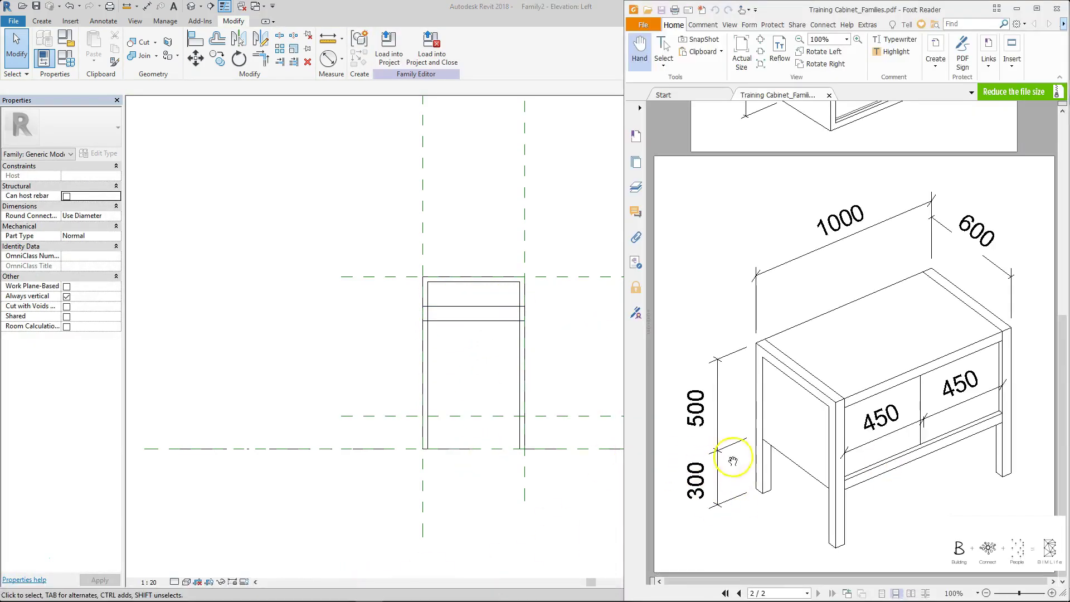
left_click(610, 396)
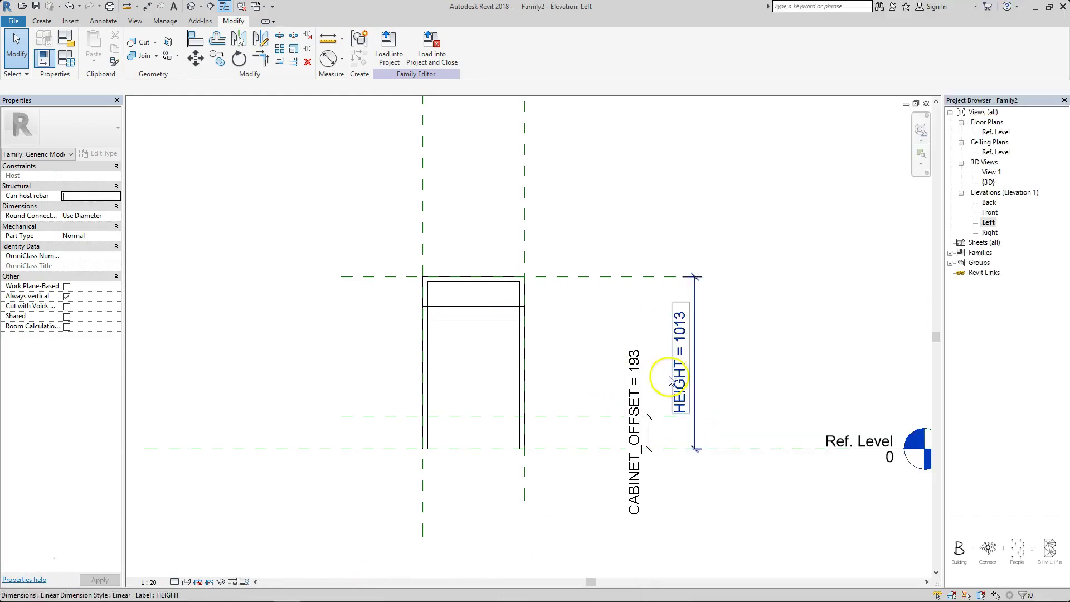
left_click(65, 59)
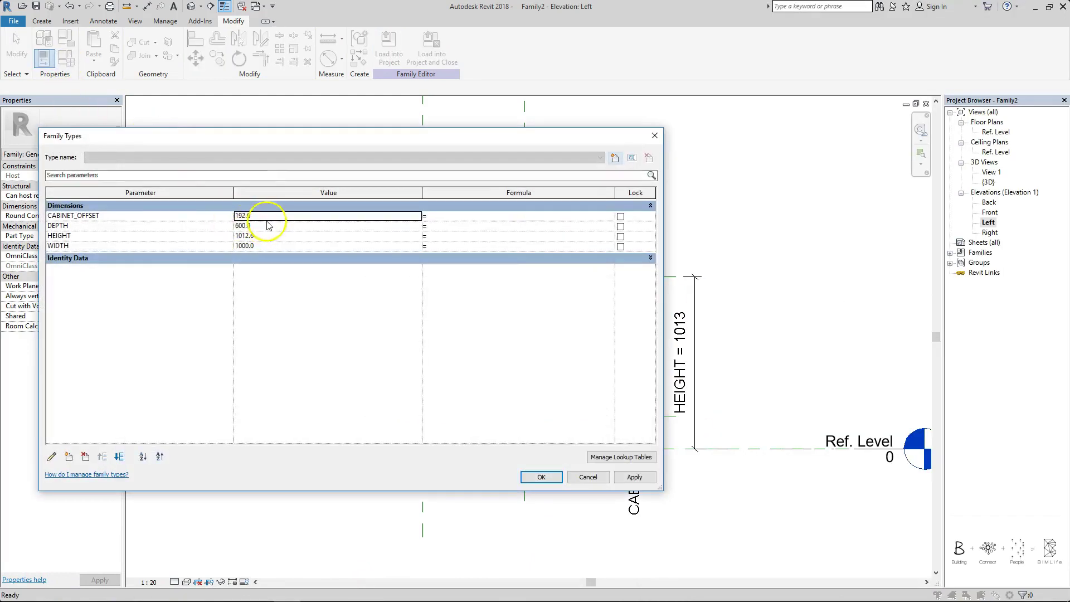
left_click(539, 474)
- Stretch the panel extrusion's faces down so it lies between the top rail and the cabinet offset plane
left_click(481, 325)
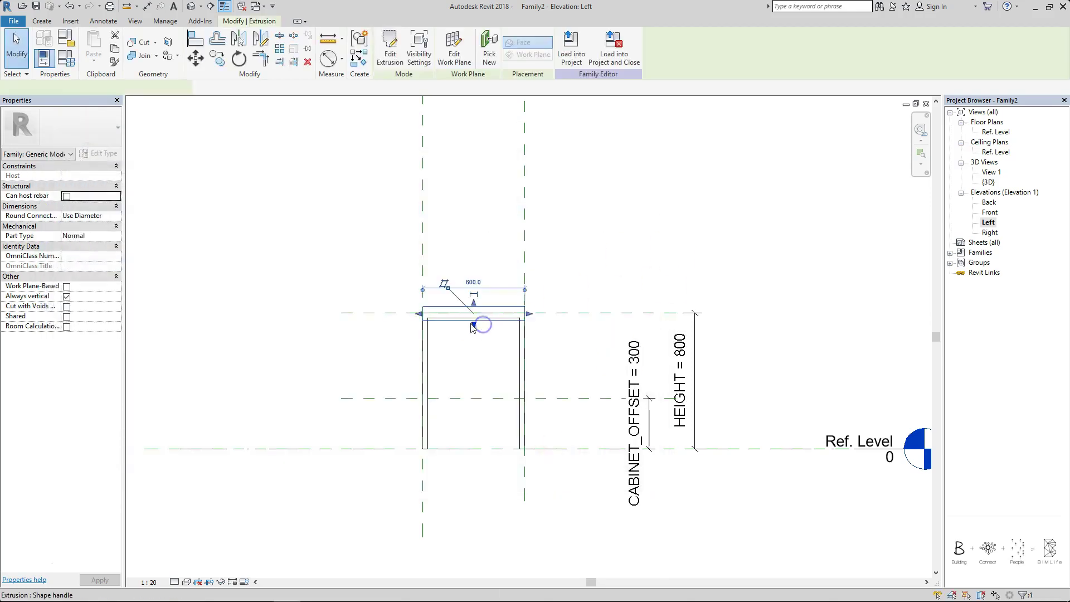
left_click_drag(473, 325, 473, 367)
left_click_drag(473, 302, 474, 354)
left_click(561, 258)
scroll(486, 358, "up", 2)
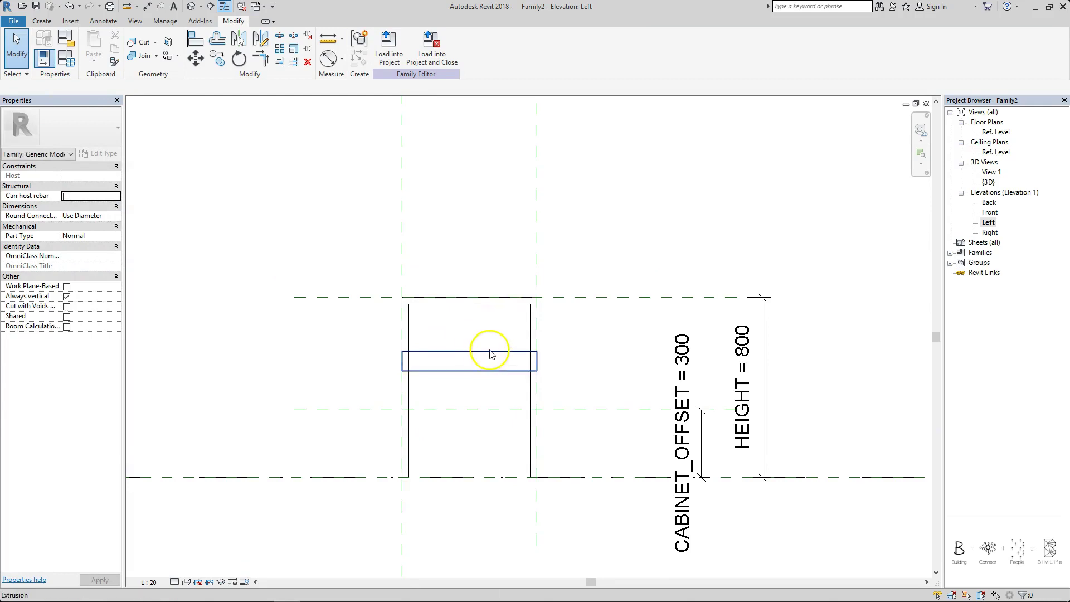
left_click(490, 349)
key("d")
key("i")
key("Escape")
- Set the panel's extrusion end to 560 and adjust its extrusion start to make the panel 30 mm thick
left_click(494, 359)
left_click(93, 176)
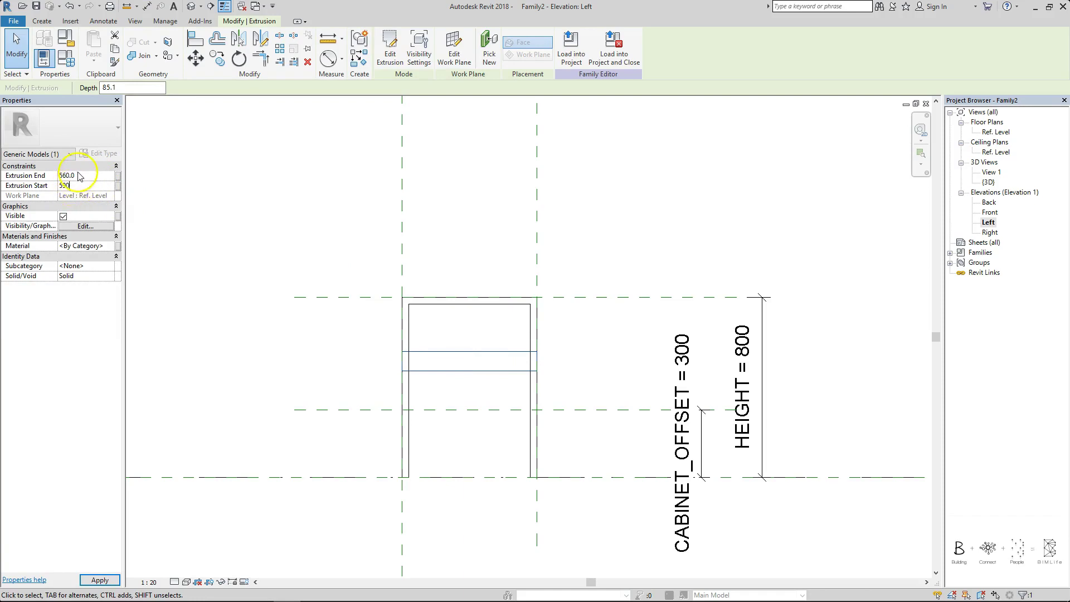
left_click(574, 281)
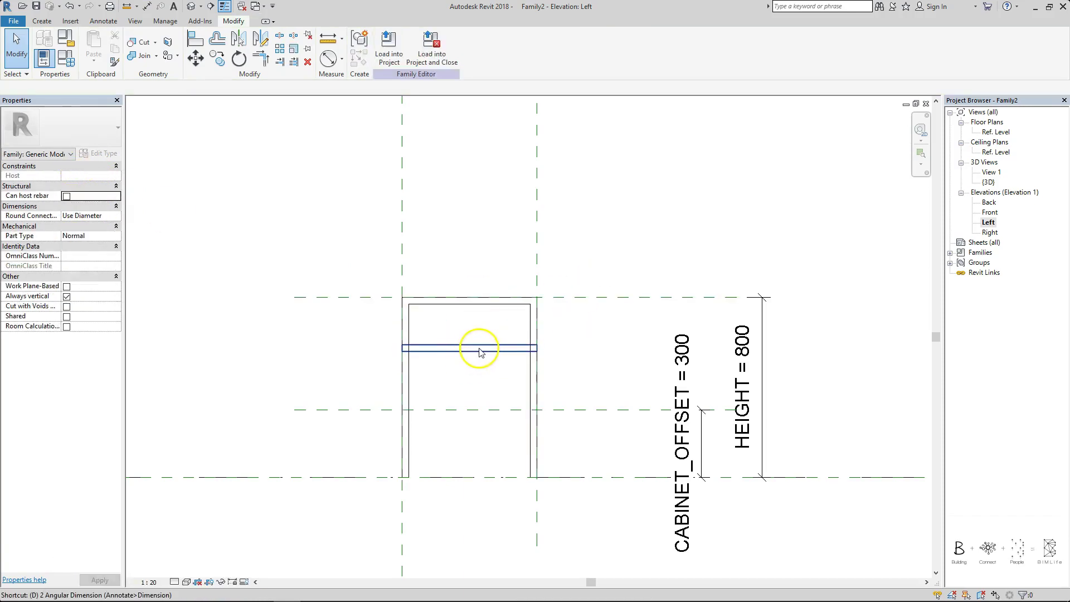
- Dimension the horizontal panel's thickness between its upper and lower faces, placing the dimension beside the left leg
key("i")
left_click(478, 345)
left_click(474, 352)
left_click(334, 361)
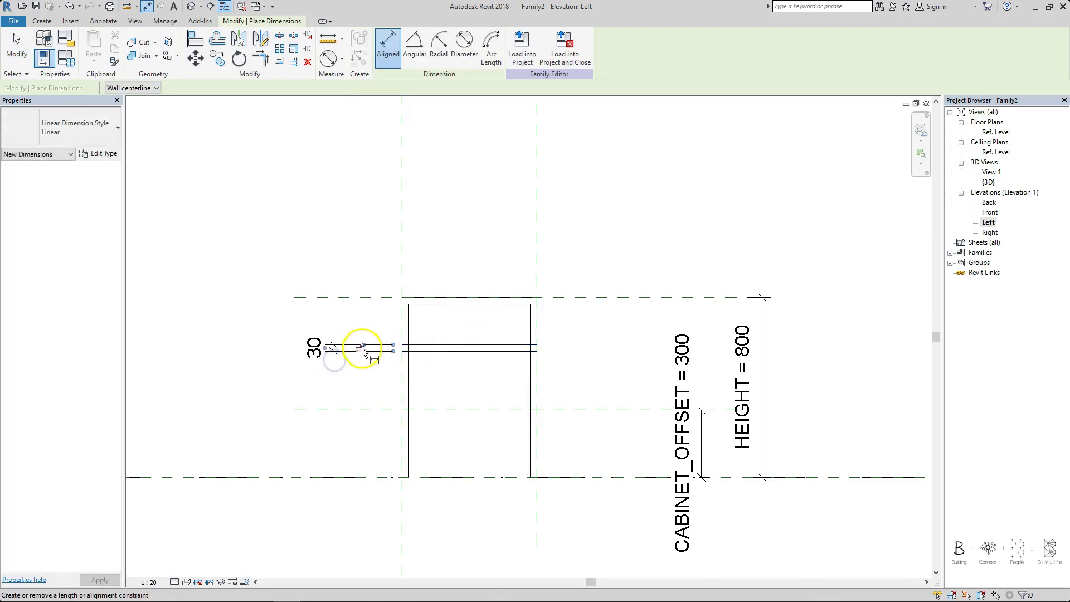
key("Escape")
key("Escape")
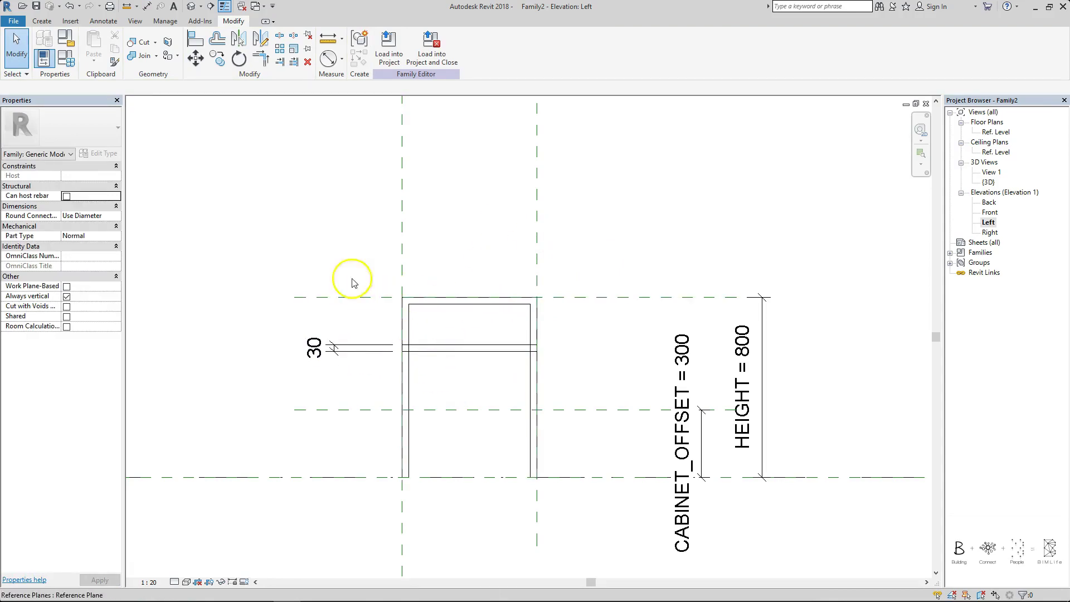
- Align the panel's top face with the HEIGHT reference plane and lock the alignment
key("a")
key("l")
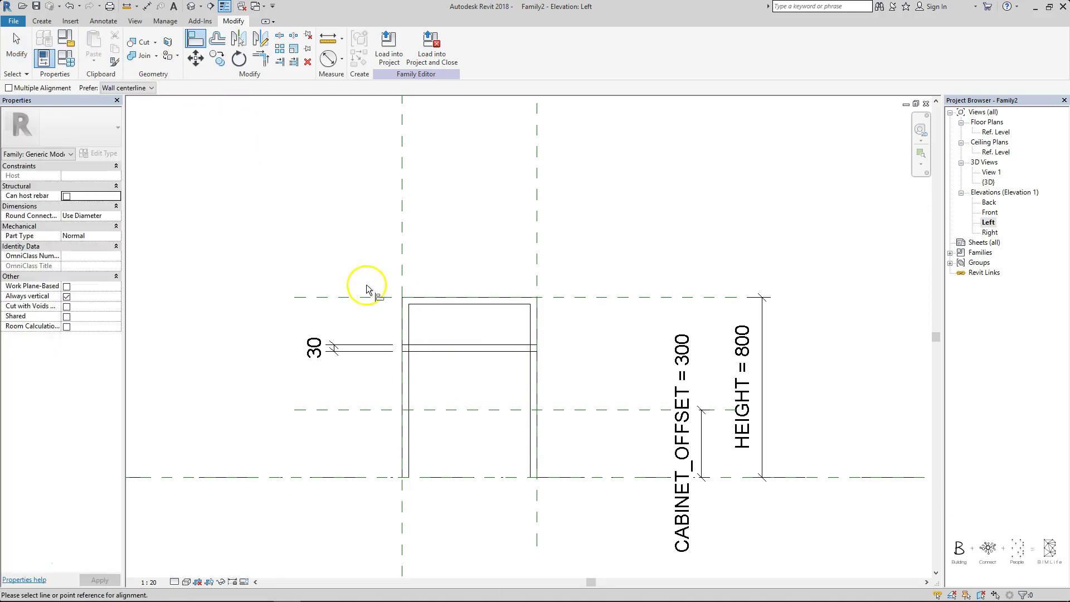
left_click(367, 297)
left_click(440, 346)
left_click(537, 280)
left_click(609, 226)
key("Escape")
- Inspect the cabinet in 3D and check the lower panel in the reference PDF, returning to the Ref. Level floor plan
left_click(191, 6)
mouse_move(652, 389)
middle_mouse_down("shift")
mouse_move(433, 277)
mouse_move(636, 296)
mouse_move(666, 379)
mouse_move(653, 399)
middle_mouse_up("shift")
double_click(994, 134)
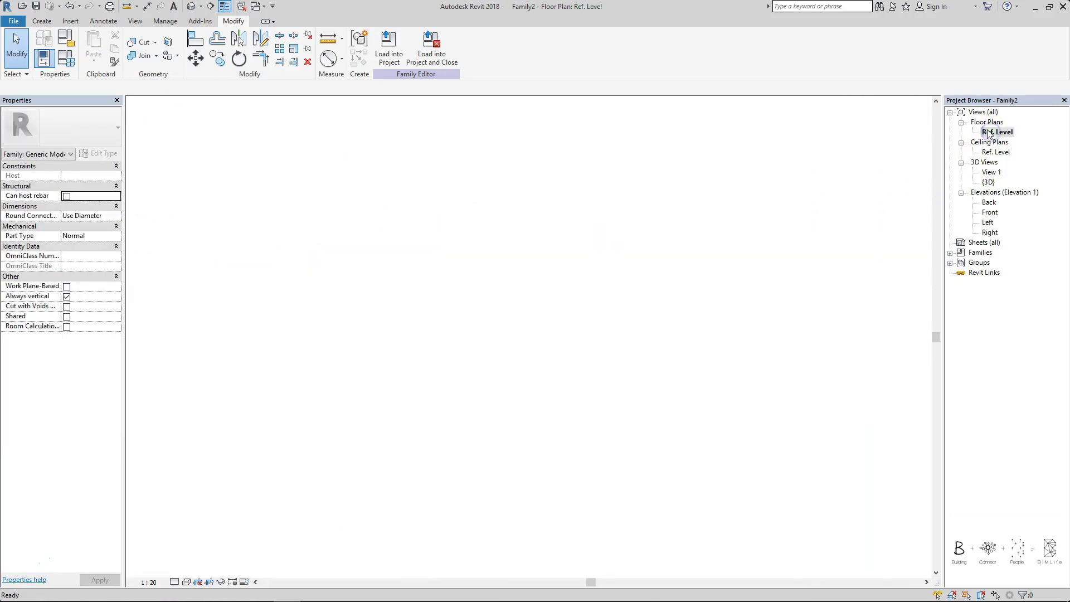
left_click(377, 590)
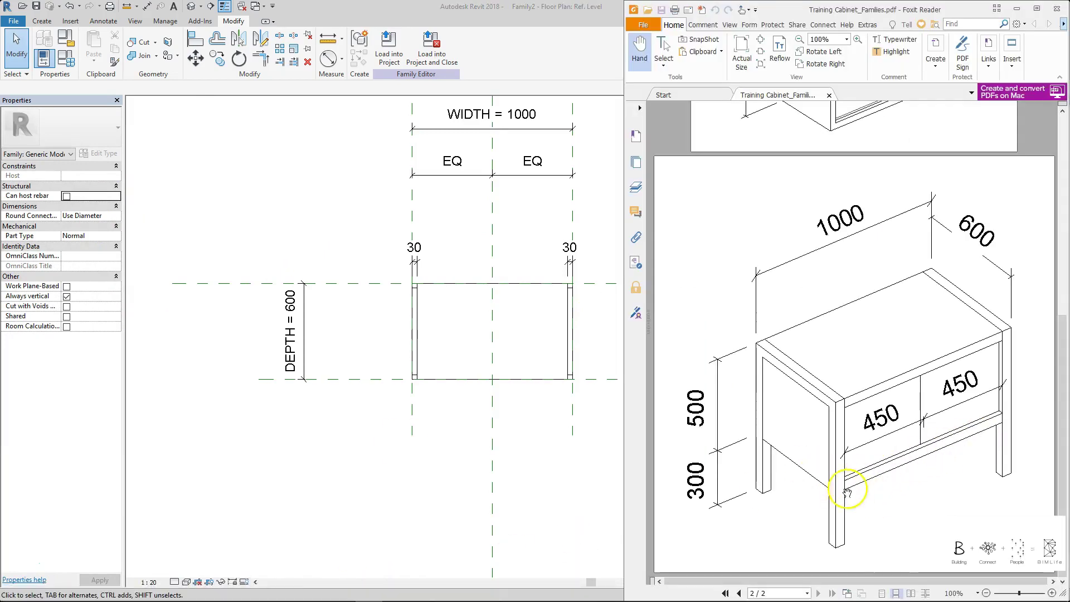
left_click(569, 248)
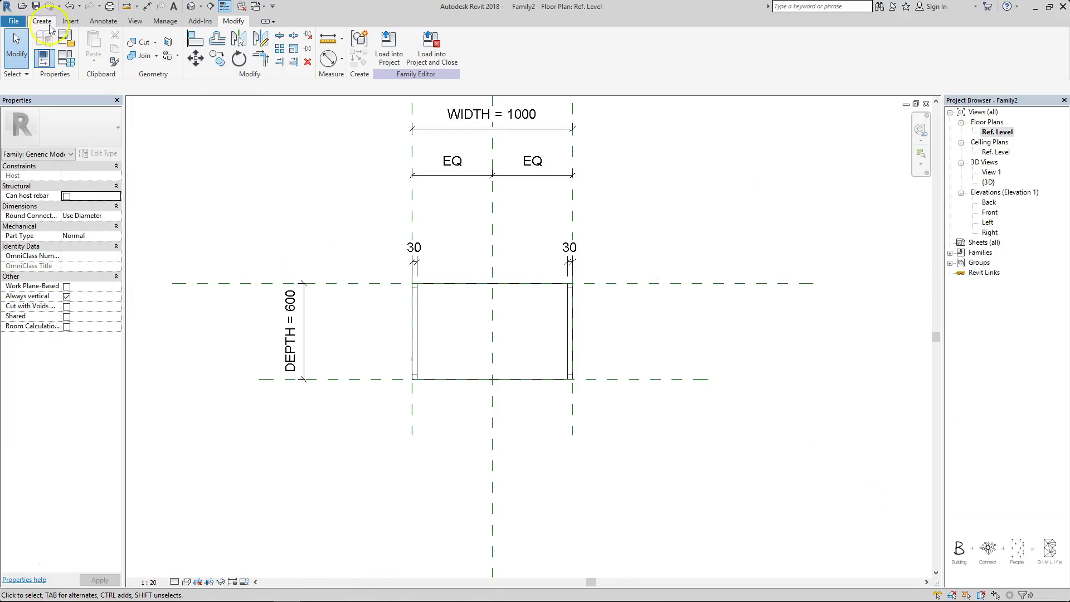
- Start a new extrusion and sketch the left side of a panel outline with notches at both left corners
left_click(41, 20)
left_click(96, 52)
scroll(566, 305, "up", 4)
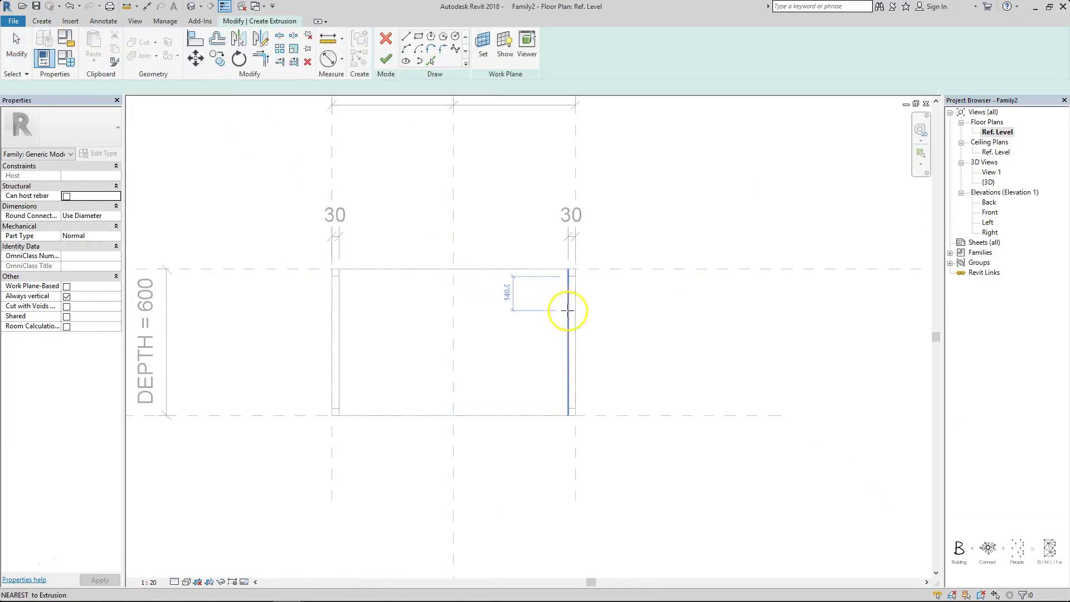
left_click(345, 274)
left_click(347, 287)
left_click(323, 288)
left_click(322, 440)
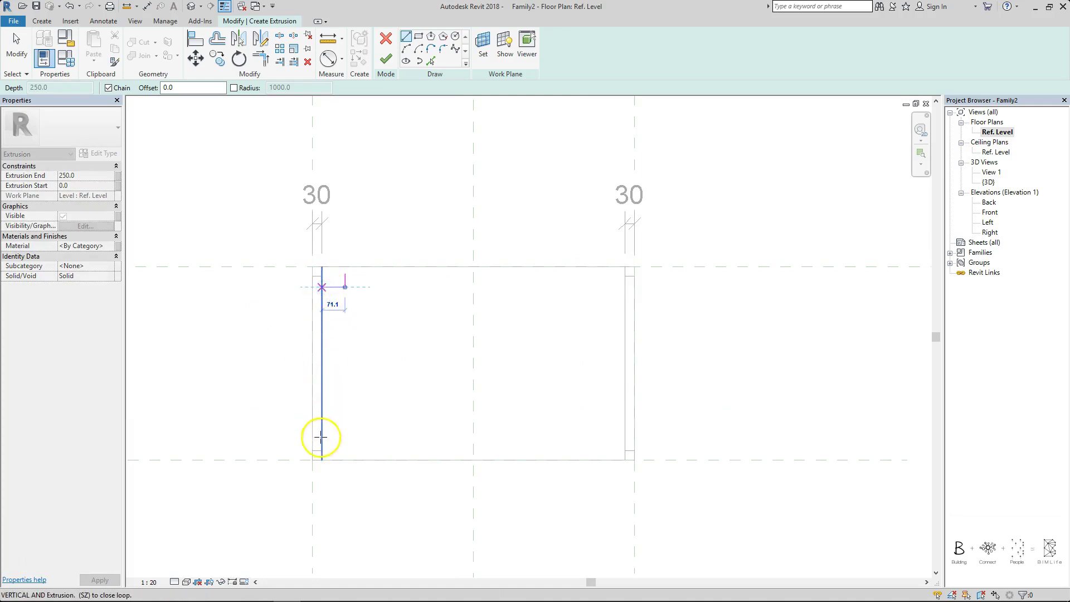
left_click(341, 442)
left_click(341, 454)
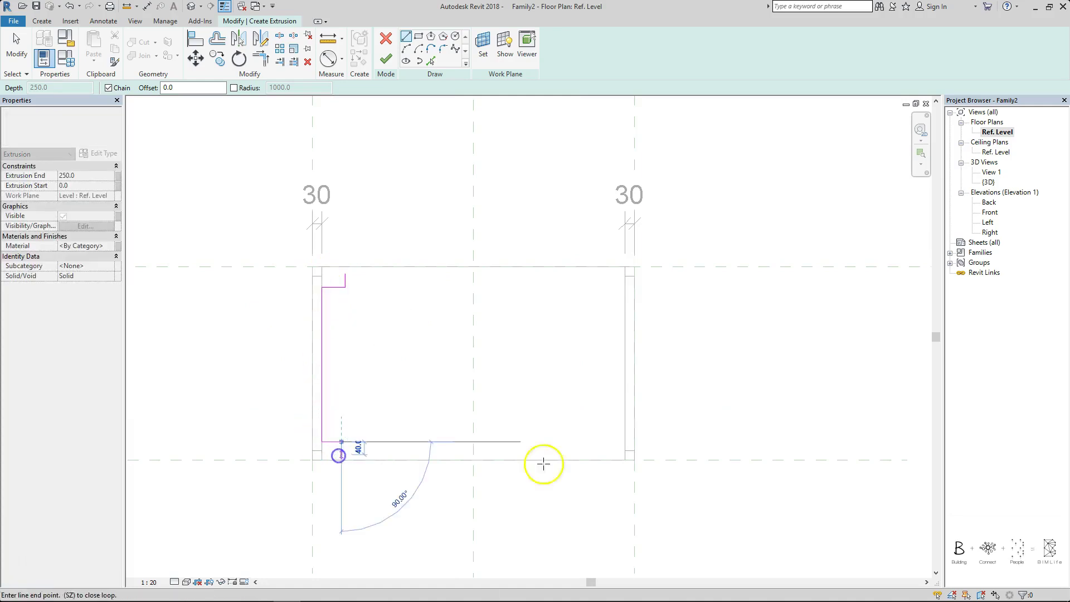
- Close the panel outline with the front edge, the two notched right corners, the right edge and the rear edge
left_click(612, 455)
left_click(613, 441)
left_click(631, 441)
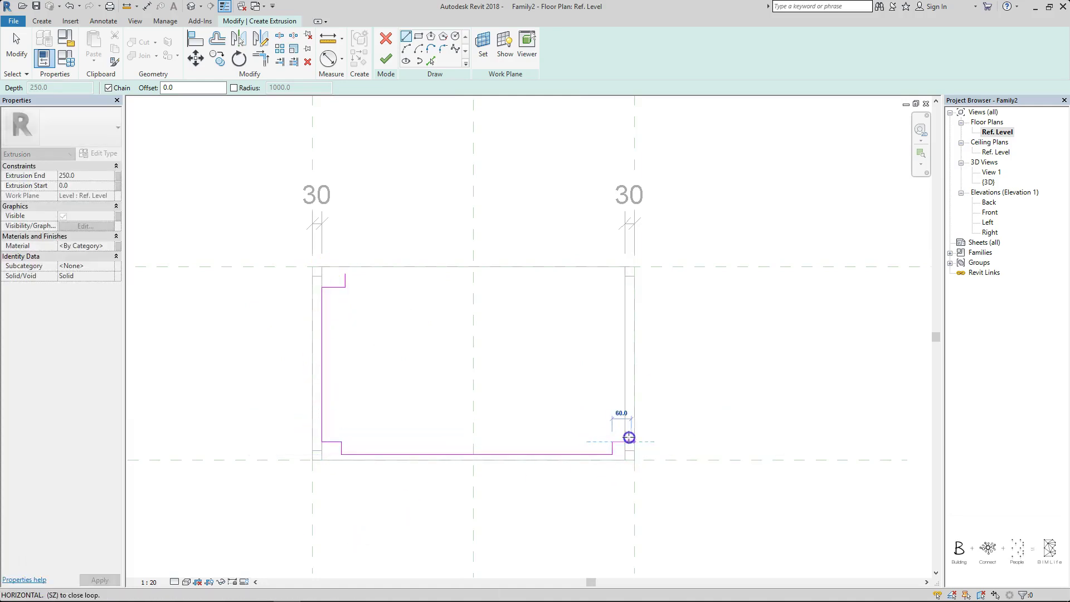
left_click(631, 284)
left_click(613, 281)
left_click(612, 274)
left_click(345, 274)
key("Escape")
- Align the outline's rear edge with the rear depth reference plane and lock it
scroll(378, 291, "up", 2)
scroll(378, 291, "down", 1)
middle_click_drag(378, 291, 344, 277)
key("a")
key("l")
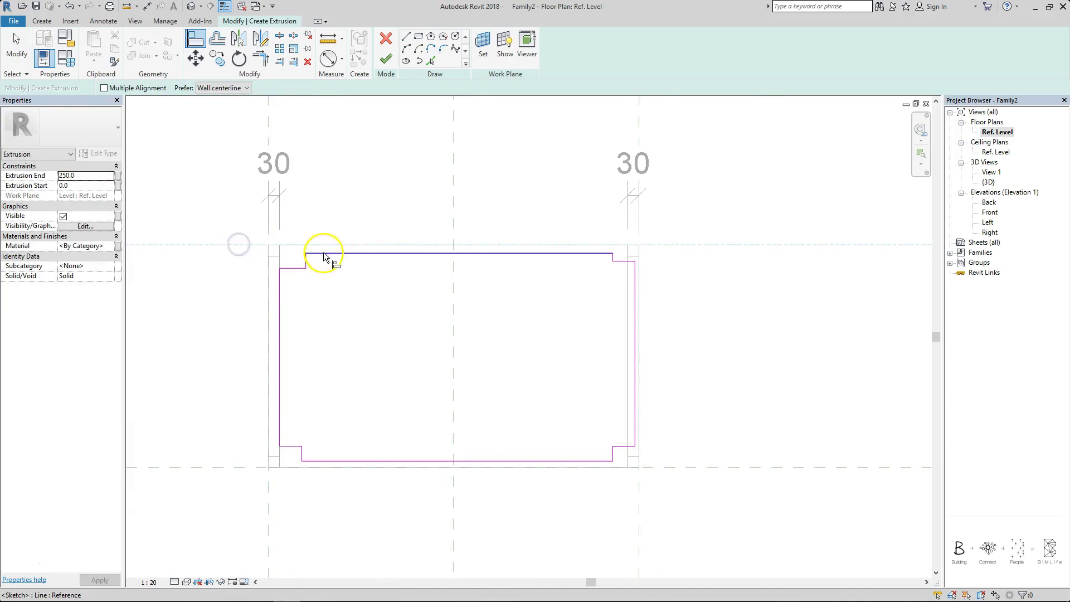
left_click(323, 254)
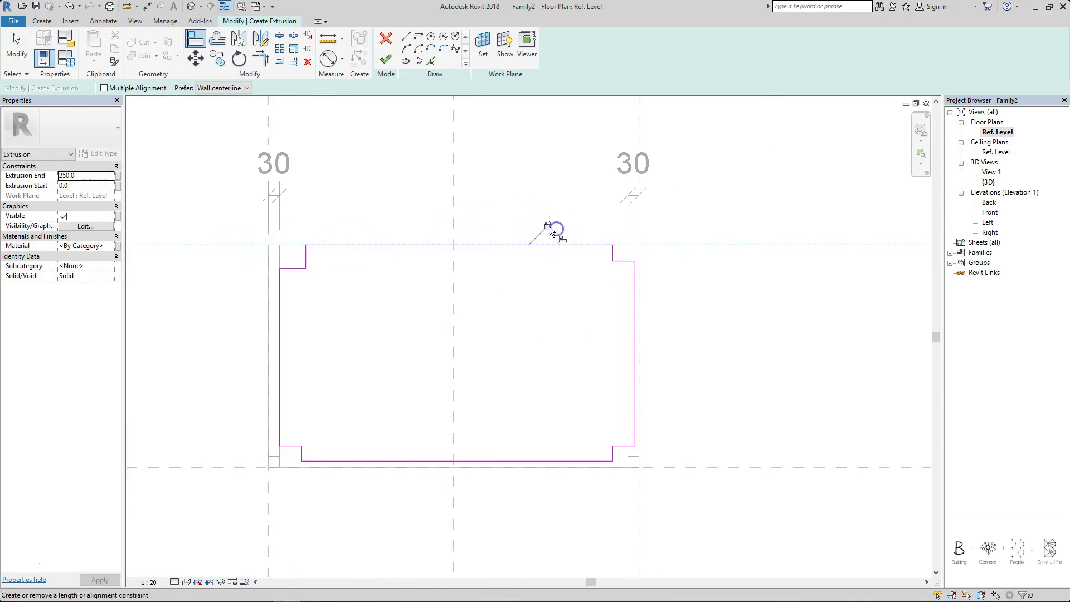
- Try to align the rear-left notch of the outline with the left side frame
scroll(278, 251, "up", 2)
left_click(278, 249)
left_click(320, 257)
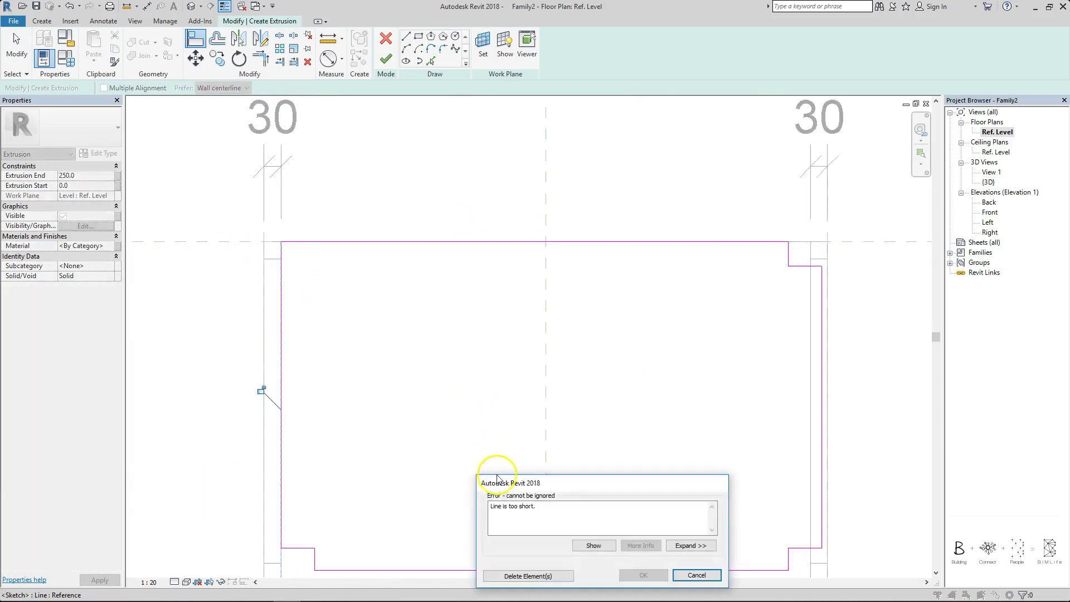
key("Escape")
scroll(257, 240, "up", 1)
left_click(341, 267)
key("Escape")
scroll(307, 254, "up", 4)
key("a")
key("a")
key("Escape")
scroll(277, 329, "down", 5)
middle_click_drag(264, 344, 273, 264)
- Align the outline's left edge with the left width reference plane and lock it
key("a")
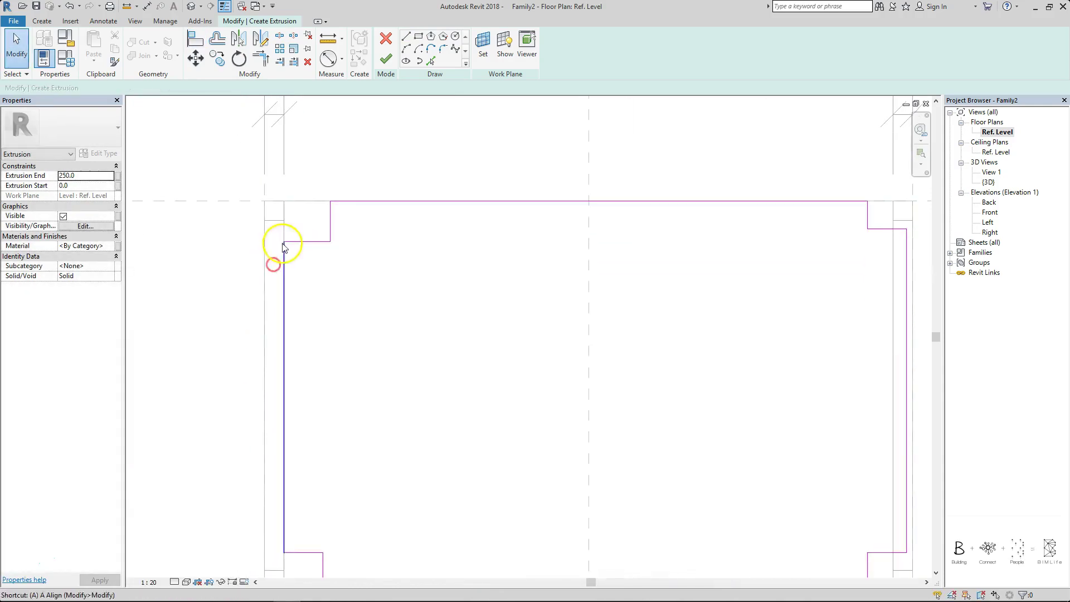
key("a")
left_click(263, 286)
left_click(283, 286)
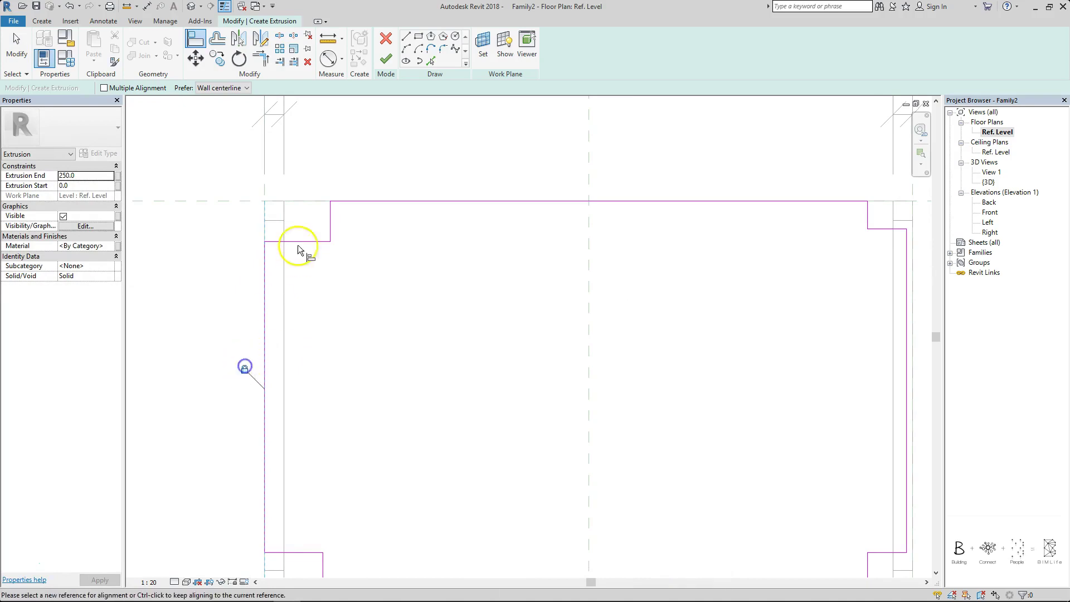
- Align the rear-left notch's side edge with the left frame's inner face, and undo the last change
left_click(283, 213)
left_click(331, 219)
left_click(265, 361)
key("ctrl+z")
- Align the rear-left notch's edges with the inner faces of the left frame and its rear leg, locking them
key("a")
left_click(284, 215)
left_click(330, 216)
left_click(270, 369)
left_click(276, 222)
scroll(301, 267, "down", 3)
scroll(306, 347, "up", 3)
- Align the front-left notch with the frame's leg and the outline's front edge with the front depth reference plane
left_click(312, 413)
left_click(346, 402)
left_click(293, 401)
left_click(289, 402)
left_click(328, 402)
left_click(268, 239)
- Align the rear-right notch's side with the right frame's inner face and lock the outline's right edge to the width reference plane
scroll(429, 293, "down", 2)
middle_click_drag(563, 280, 430, 380)
left_click(603, 228)
left_click(633, 363)
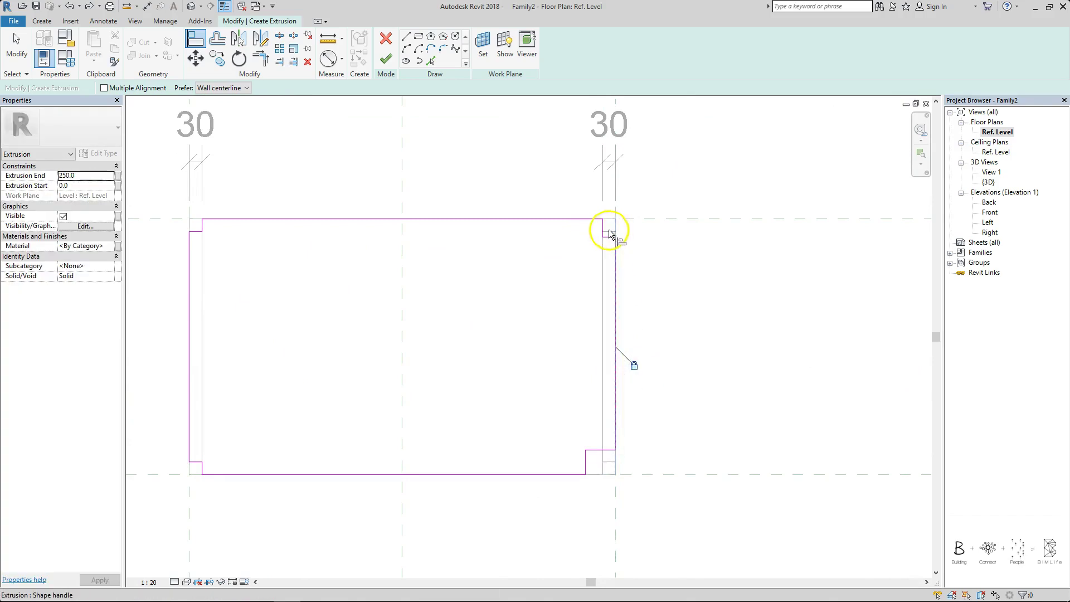
- Align the remaining edges of the right-hand notches with the right frame's leg and inner faces, locking them
left_click(587, 423)
left_click(610, 460)
left_click(611, 451)
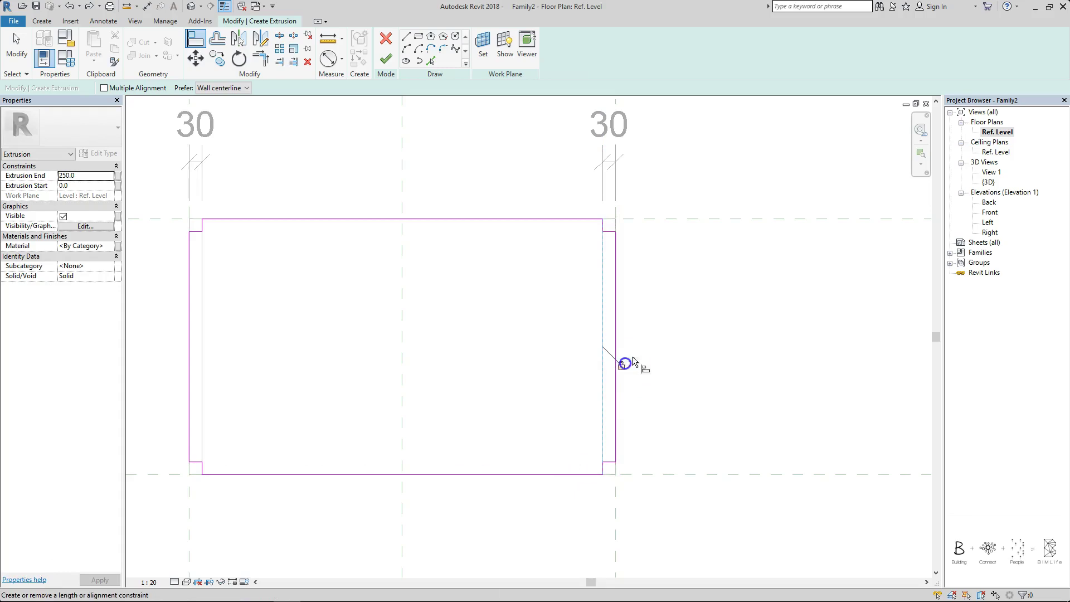
- Finish the lower panel's extrusion sketch and open the Front elevation
scroll(633, 362, "down", 3)
left_click(386, 59)
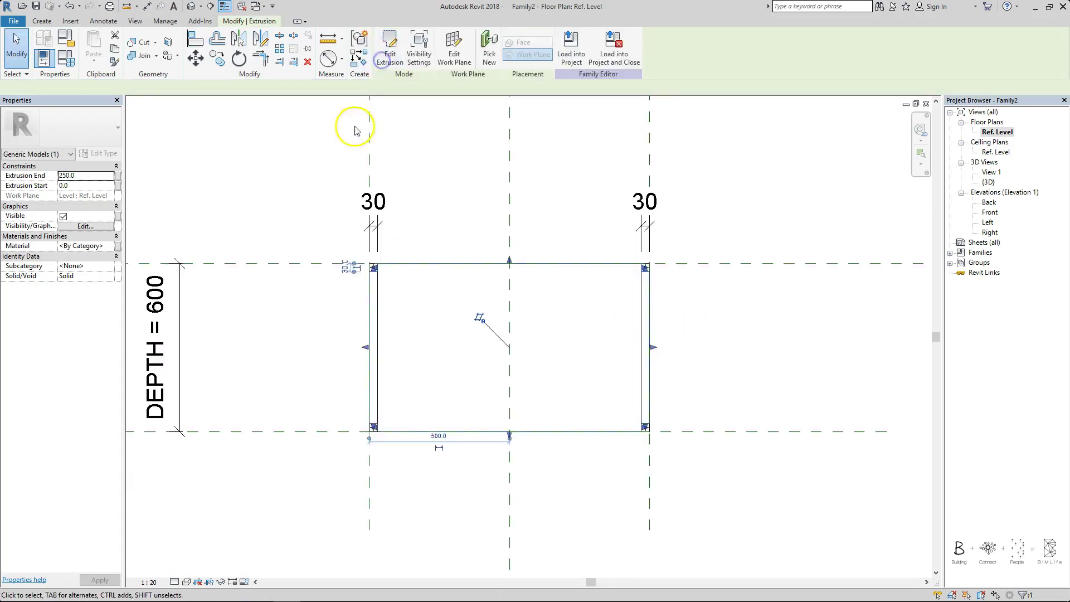
left_click(261, 167)
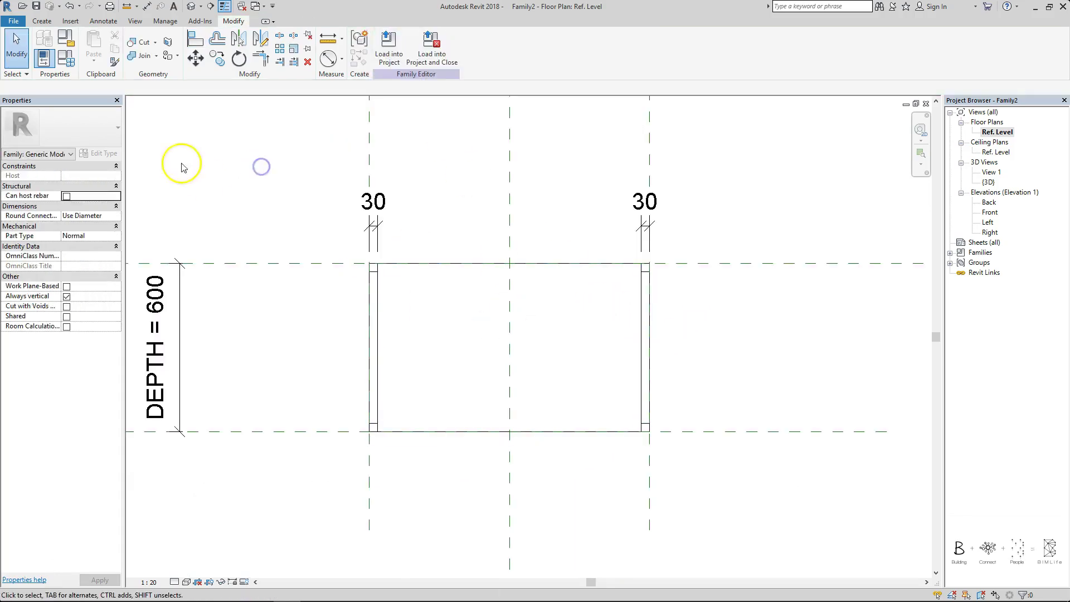
double_click(990, 214)
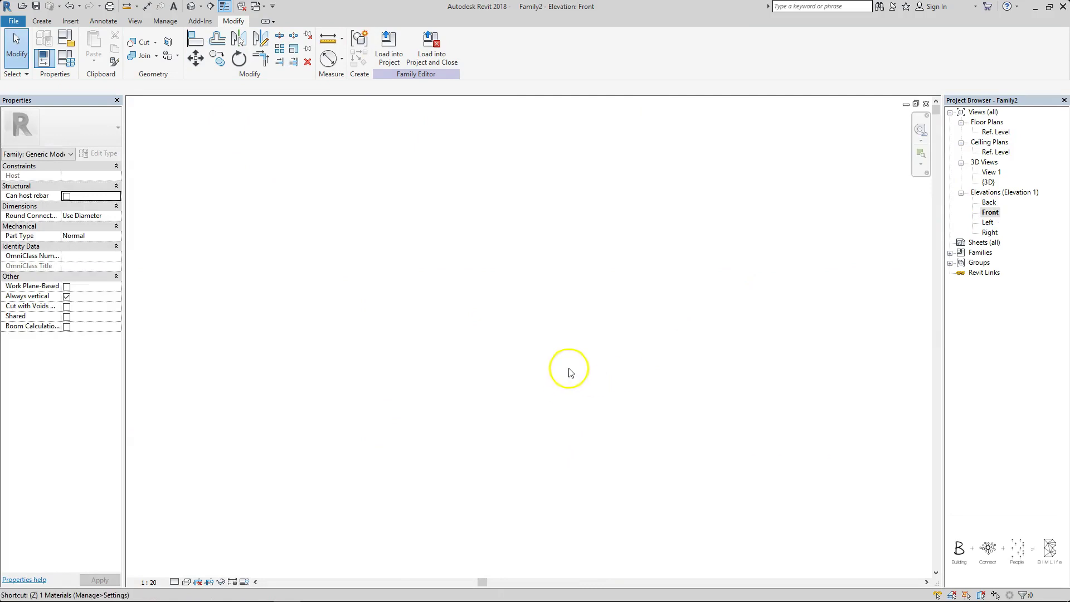
- Set the lower panel's extrusion start to 220
left_click(520, 430)
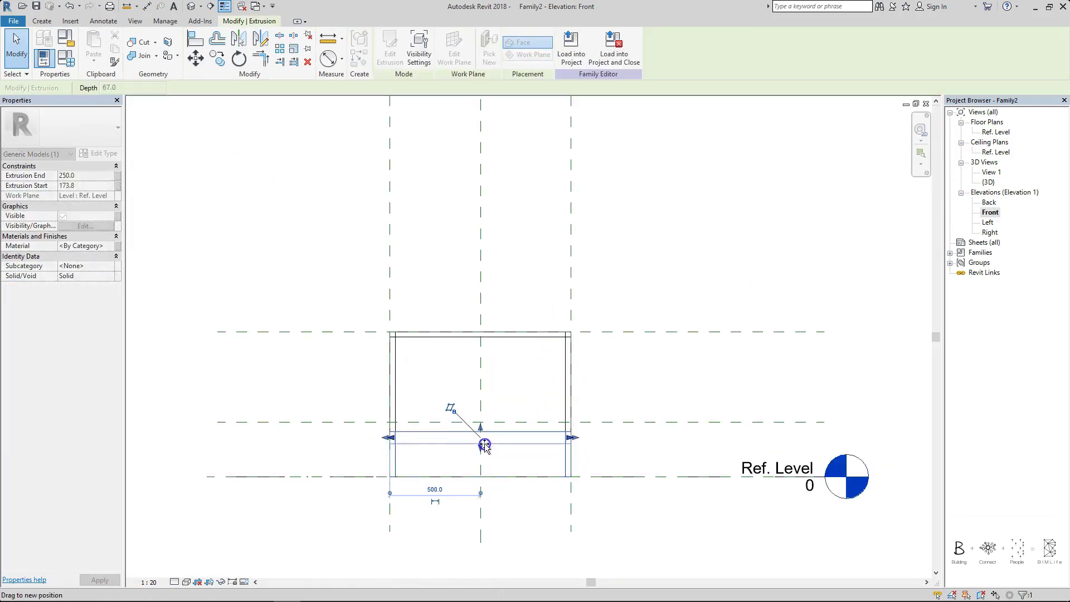
left_click_drag(484, 444, 484, 443)
left_click(623, 432)
middle_click_drag(549, 416, 578, 358)
scroll(526, 374, "up", 2)
left_click(522, 376)
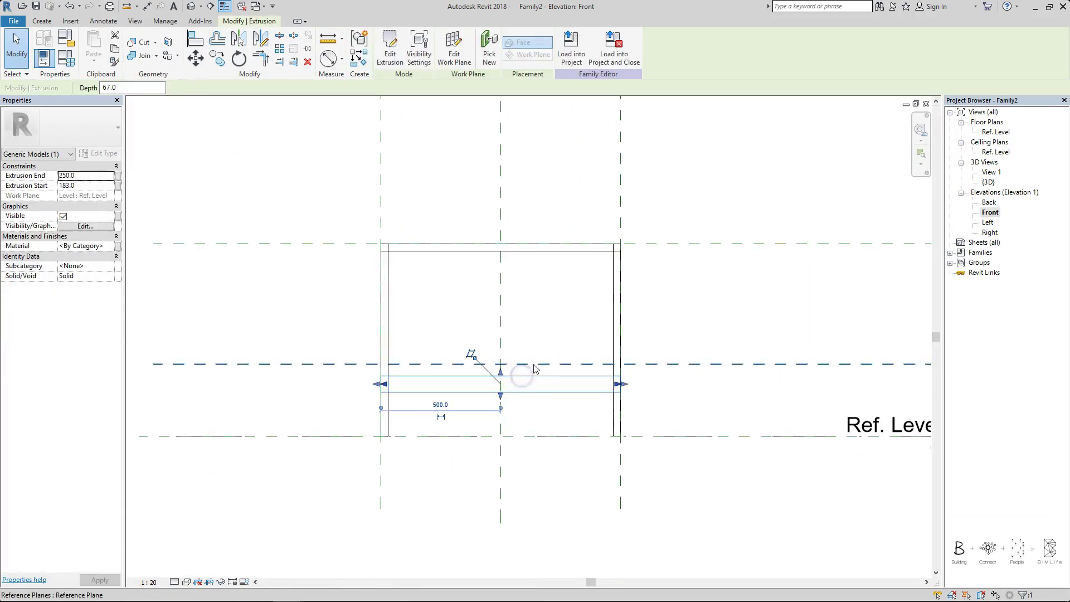
left_click(90, 186)
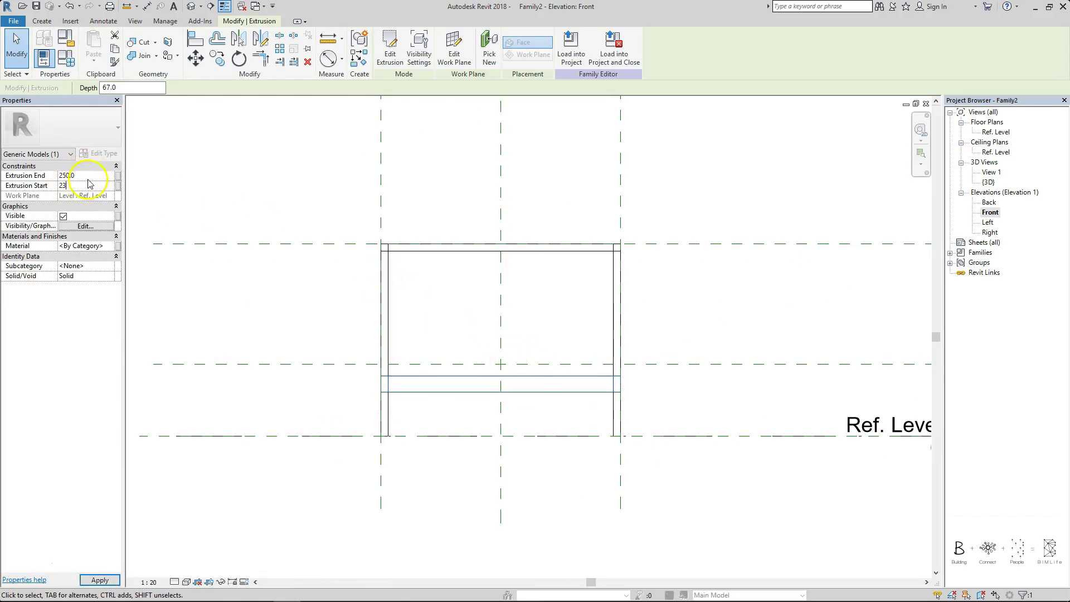
type("220")
left_click(437, 306)
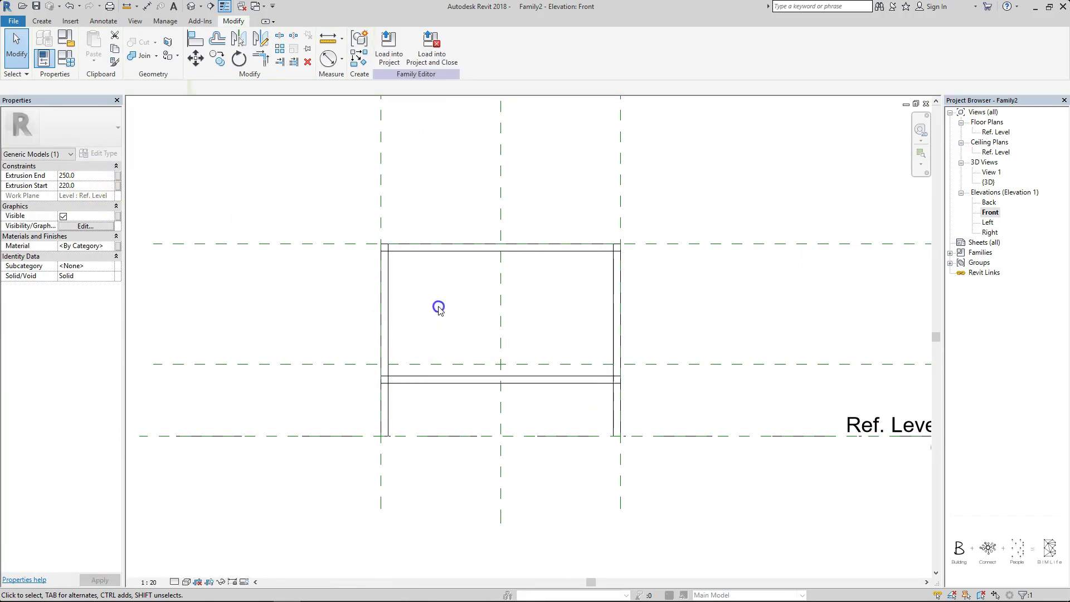
- Dimension the lower panel's thickness beside the left frame and lock the dimension
key("d")
key("i")
left_click(425, 377)
left_click(420, 382)
left_click(313, 392)
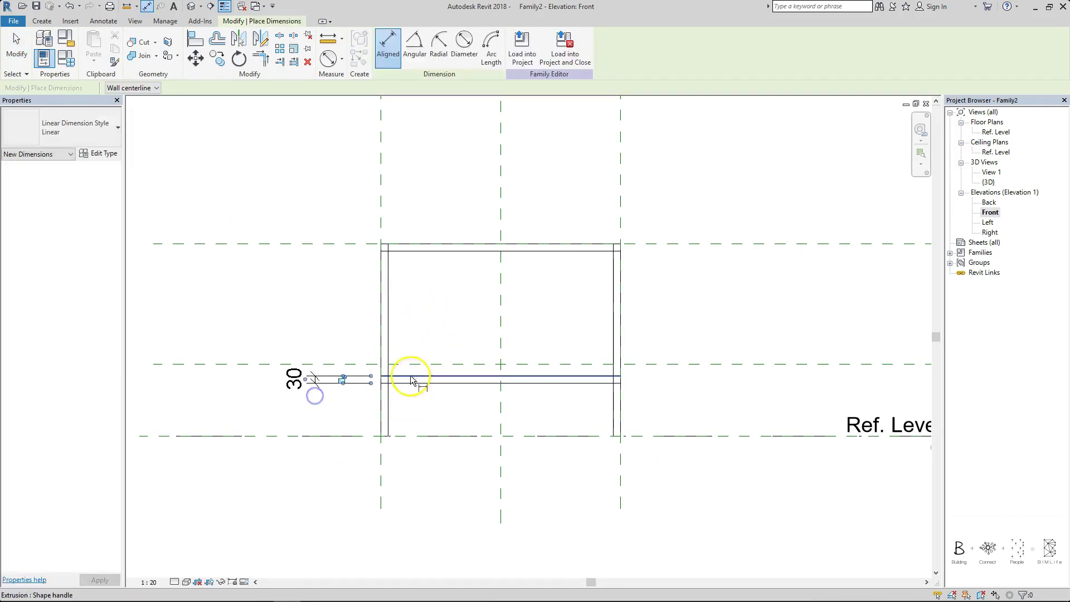
key("Escape")
key("Escape")
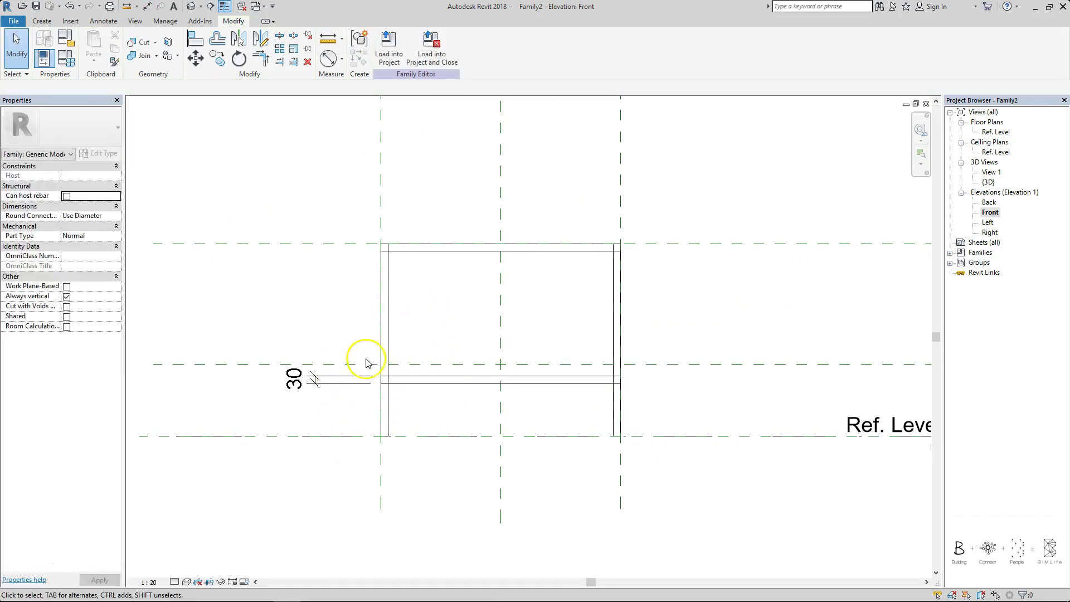
- Align the lower panel's underside with the cabinet offset reference plane and lock the alignment
key("a")
key("l")
scroll(367, 370, "down", 2)
left_click(366, 365)
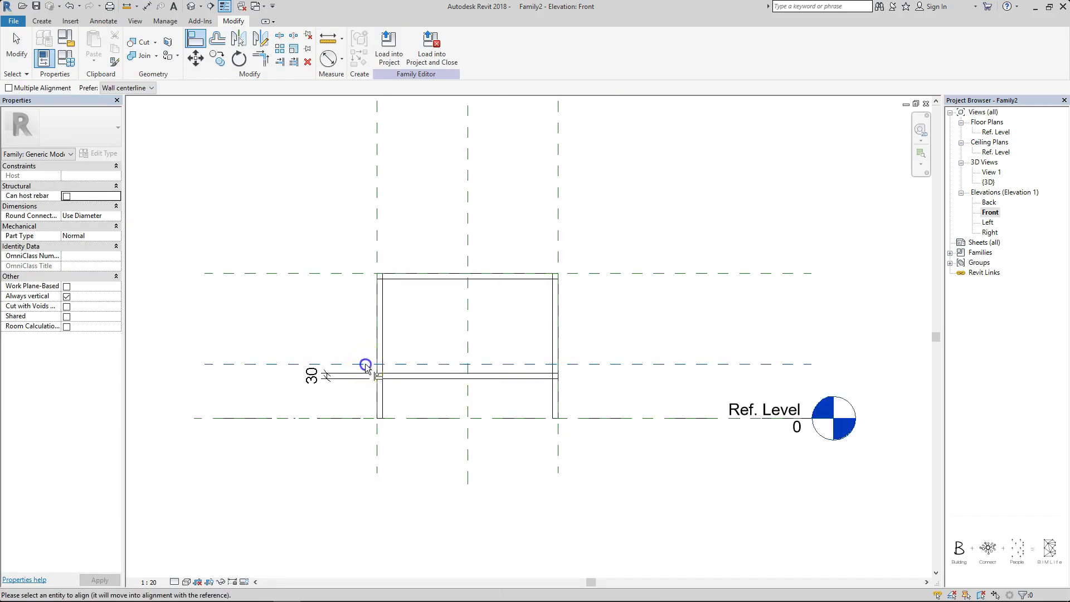
left_click(399, 377)
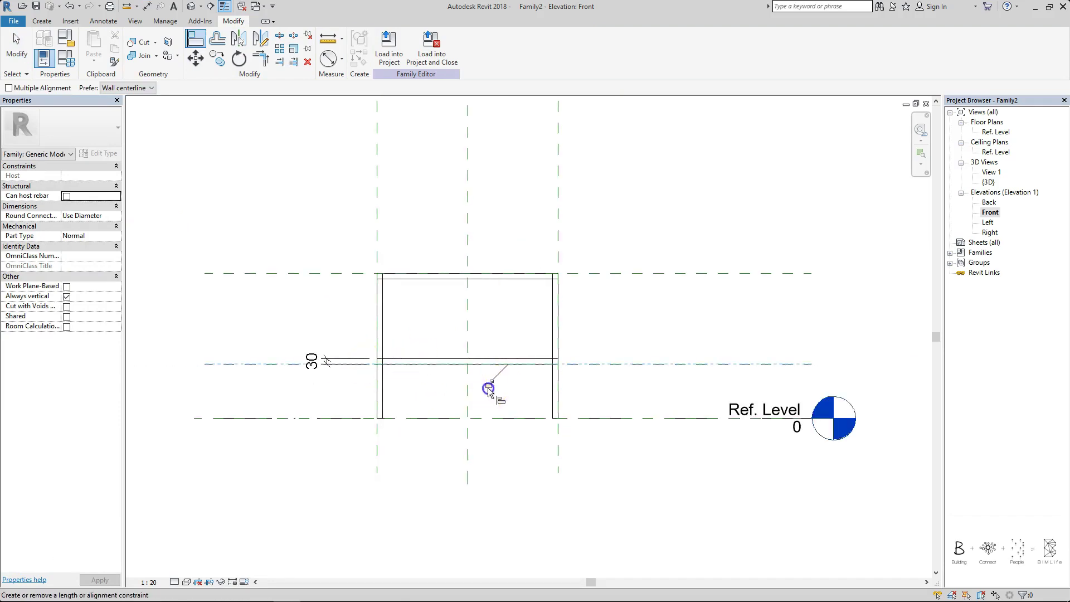
key("Escape")
key("Escape")
- Examine in the 3D view how the lower panel and its notches fit around the frame legs
left_click(191, 6)
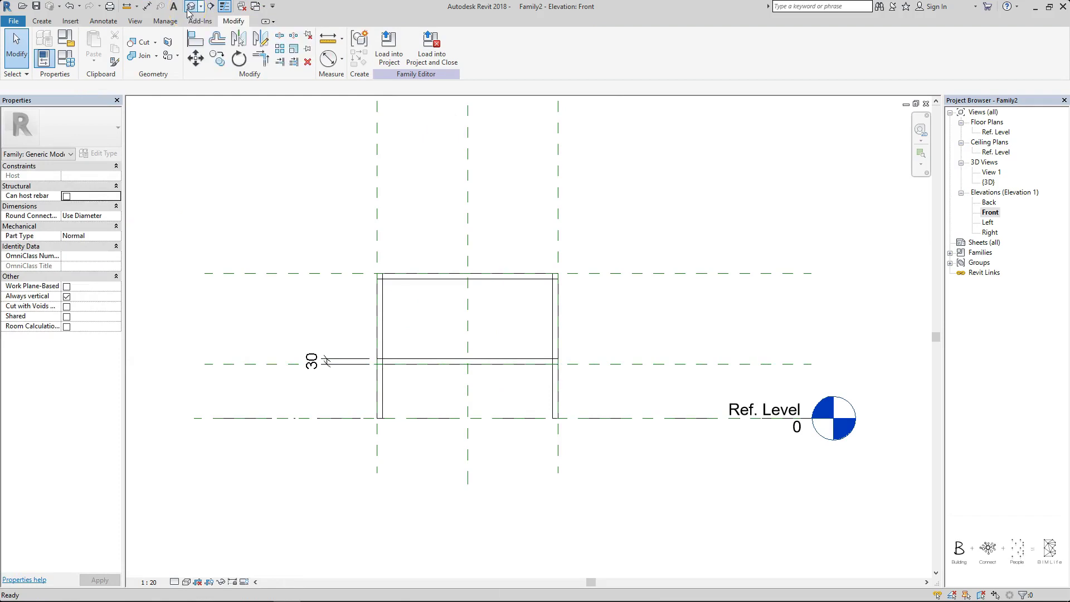
scroll(468, 454, "up", 3)
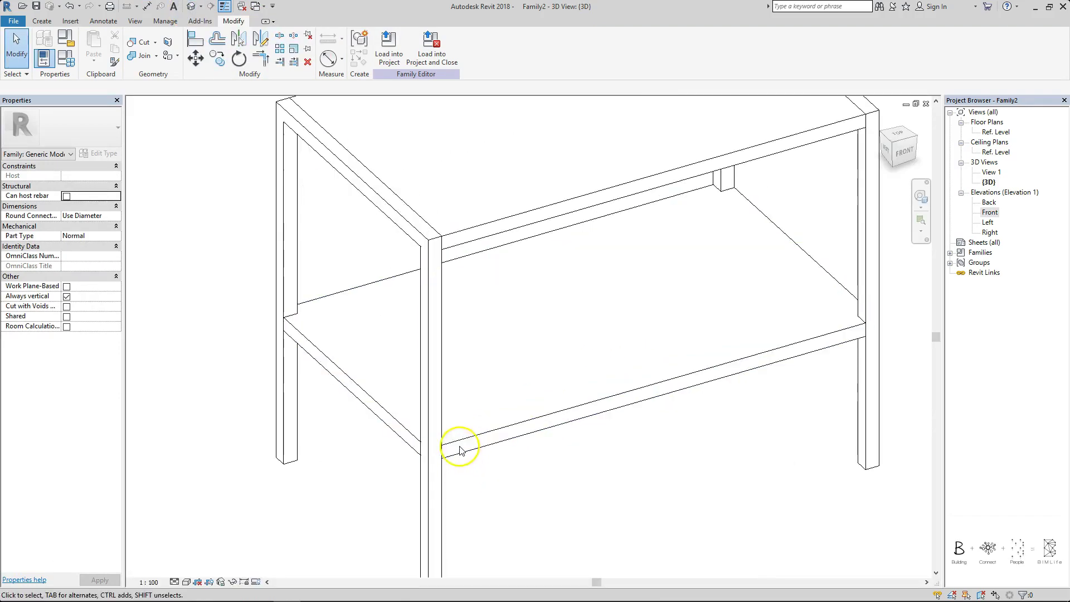
left_click(429, 444)
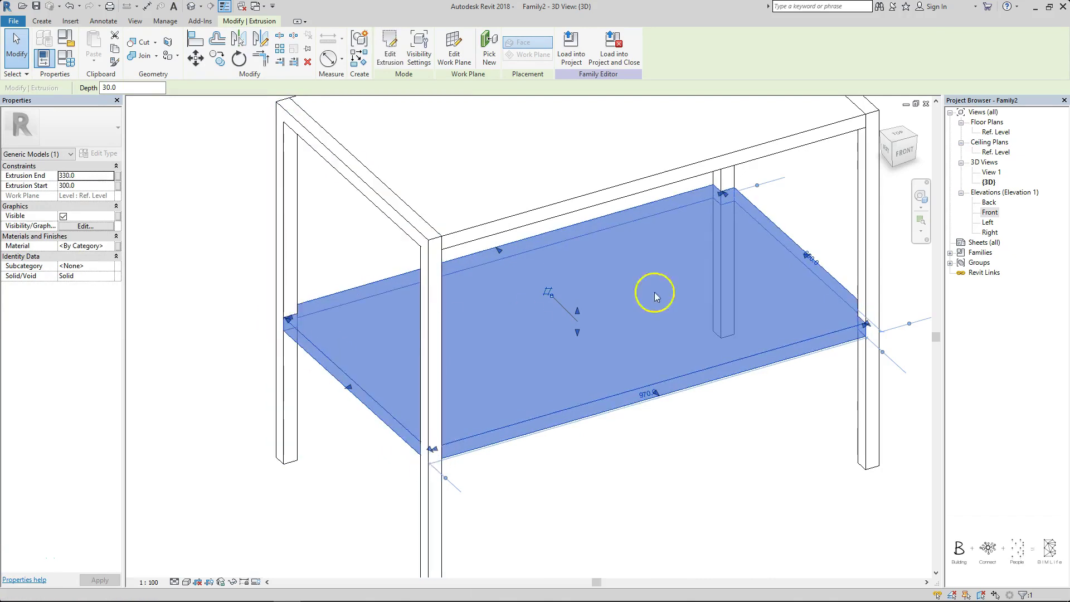
left_click(757, 481)
scroll(793, 404, "down", 1)
middle_click_drag(773, 418, 669, 414)
scroll(563, 424, "down", 1)
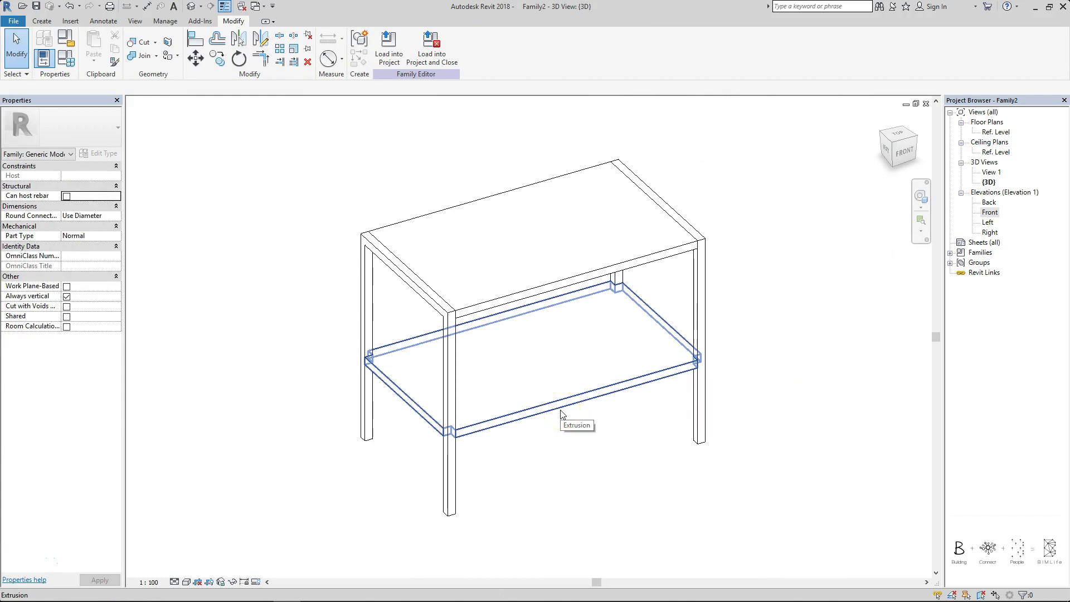
scroll(538, 342, "down", 1)
middle_click_drag(423, 365, 626, 354, "shift")
middle_click_drag(528, 364, 161, 355, "shift")
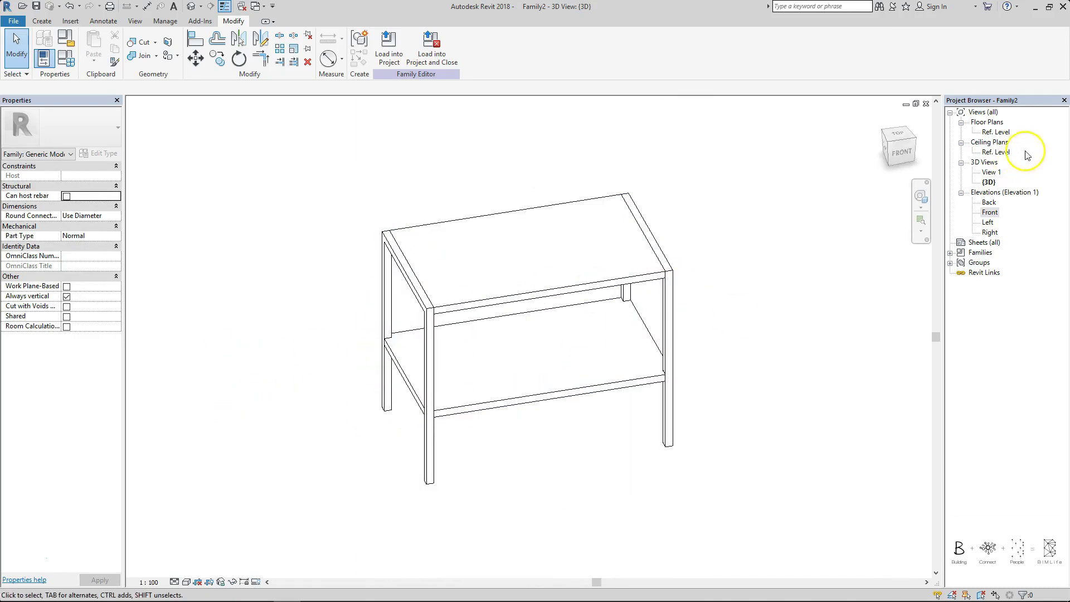
- In the Left elevation, start an extrusion with a 540 by 440 mm rectangle between the legs, top rail and lower panel
double_click(989, 224)
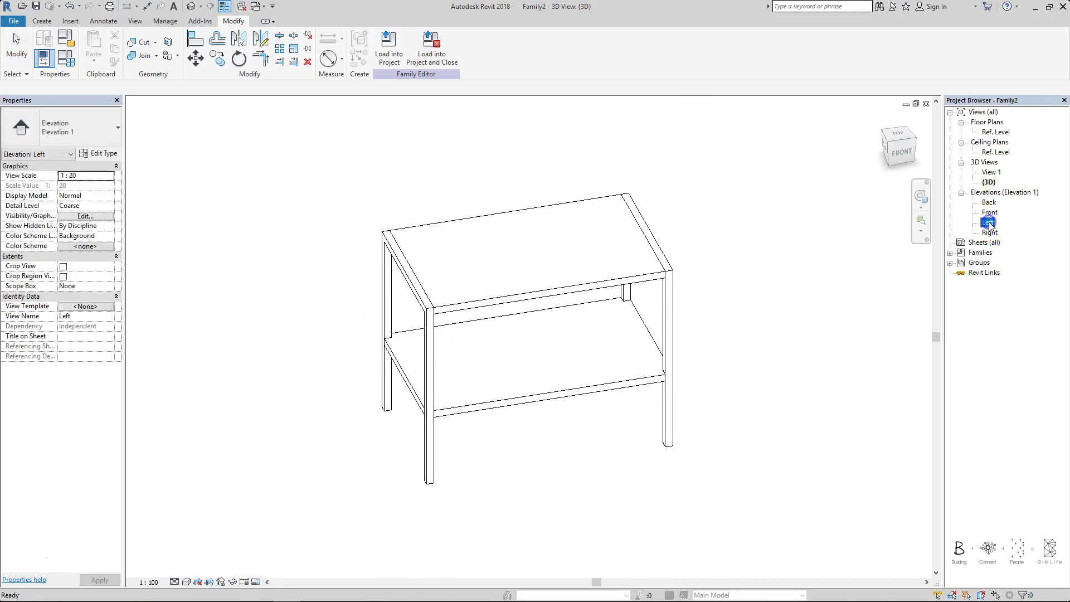
left_click(42, 21)
left_click(87, 51)
left_click(410, 304)
left_click(530, 403)
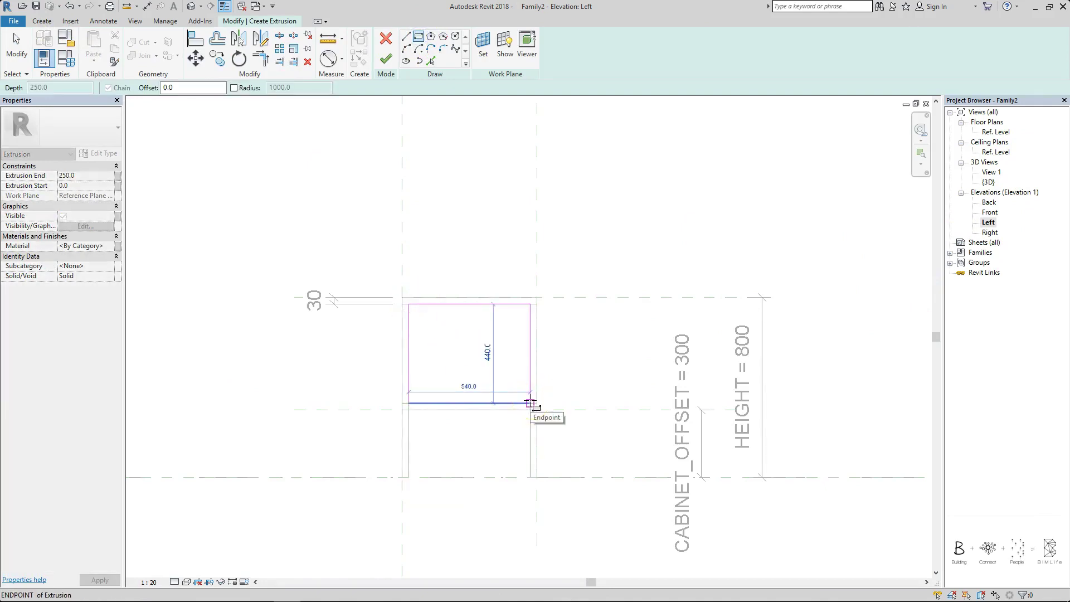
left_click(530, 402)
- Lock the rectangle's four edges to the surrounding frame and lower panel, and finish the side panel extrusion
left_click(550, 338)
left_click(451, 280)
left_click(489, 422)
left_click(389, 411)
left_click(385, 60)
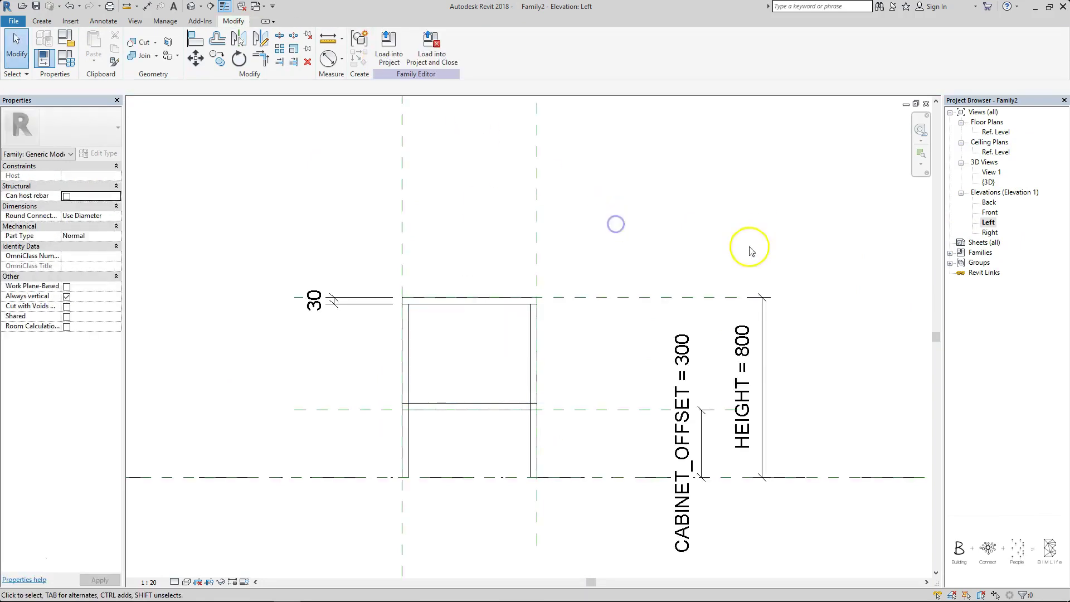
- In the Right elevation, extrude a 540 by 440 mm rectangle inside the frame opening, with its edges locked to the surrounding faces
double_click(990, 232)
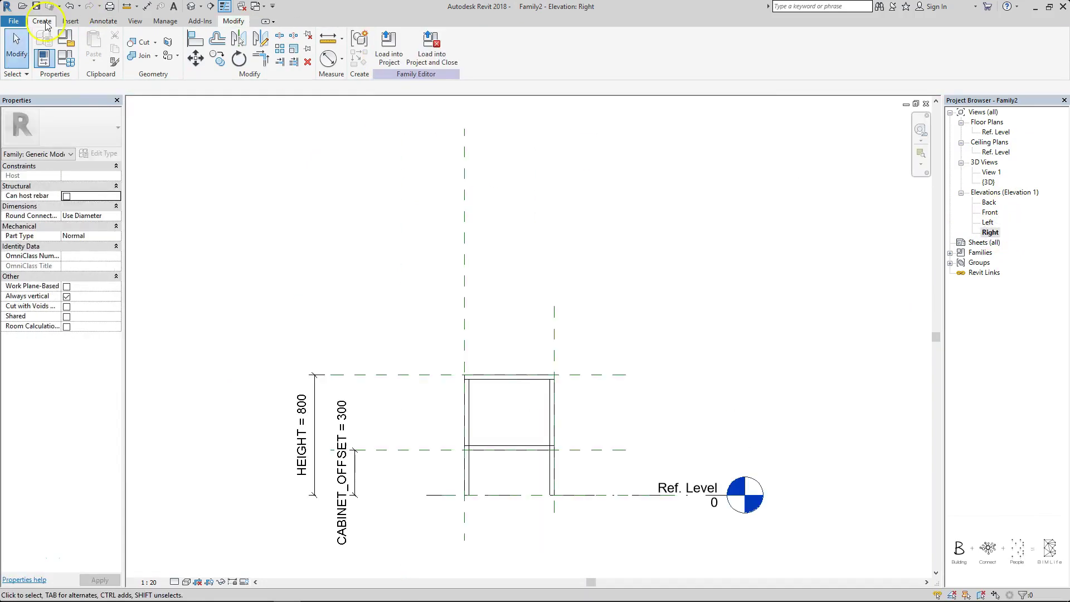
left_click(42, 20)
left_click(89, 40)
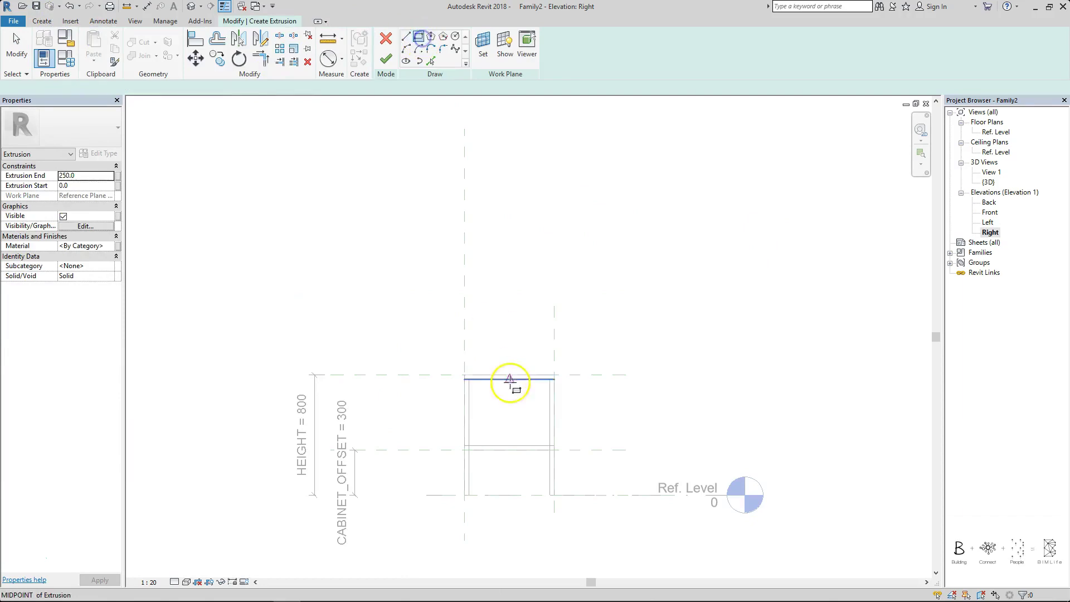
left_click(470, 379)
left_click(551, 445)
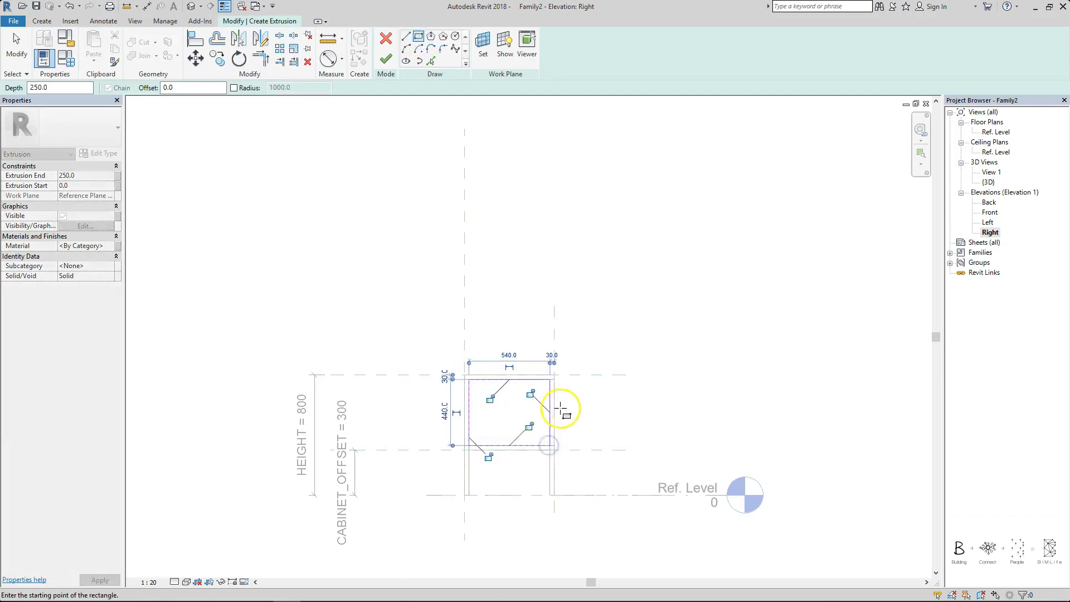
left_click(533, 392)
left_click(491, 400)
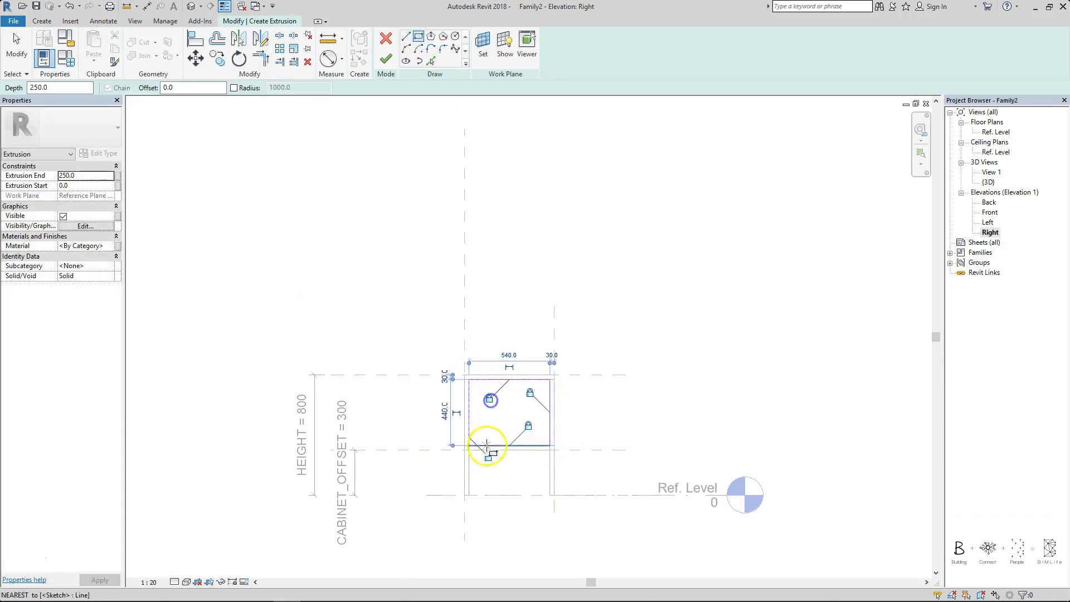
left_click(385, 58)
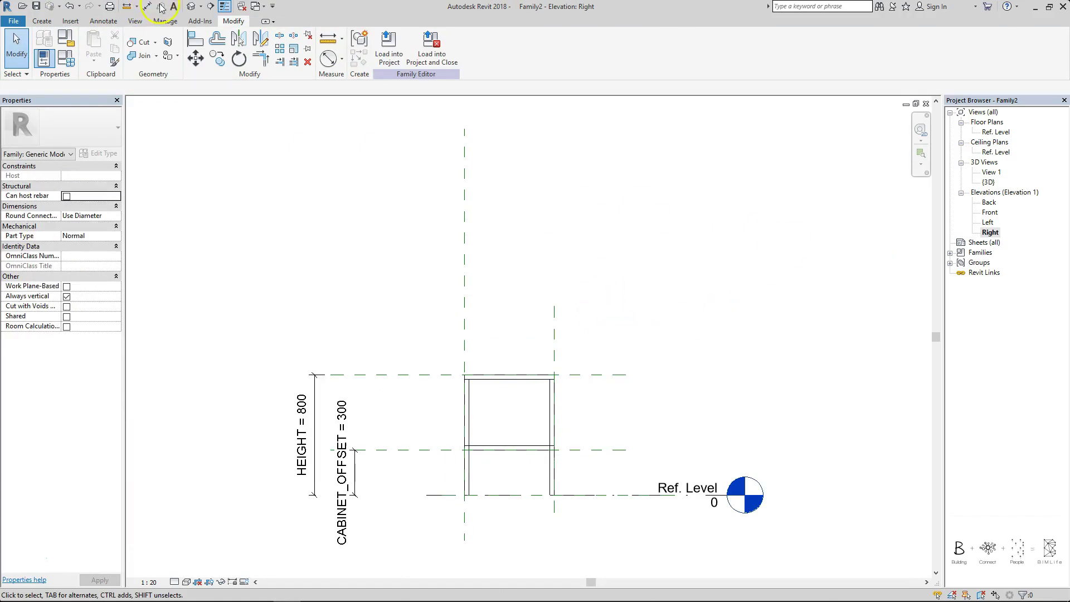
- In the Ref. Level plan, stretch the two side panel extrusions so they stand apart on either side of the centre plane
double_click(997, 132)
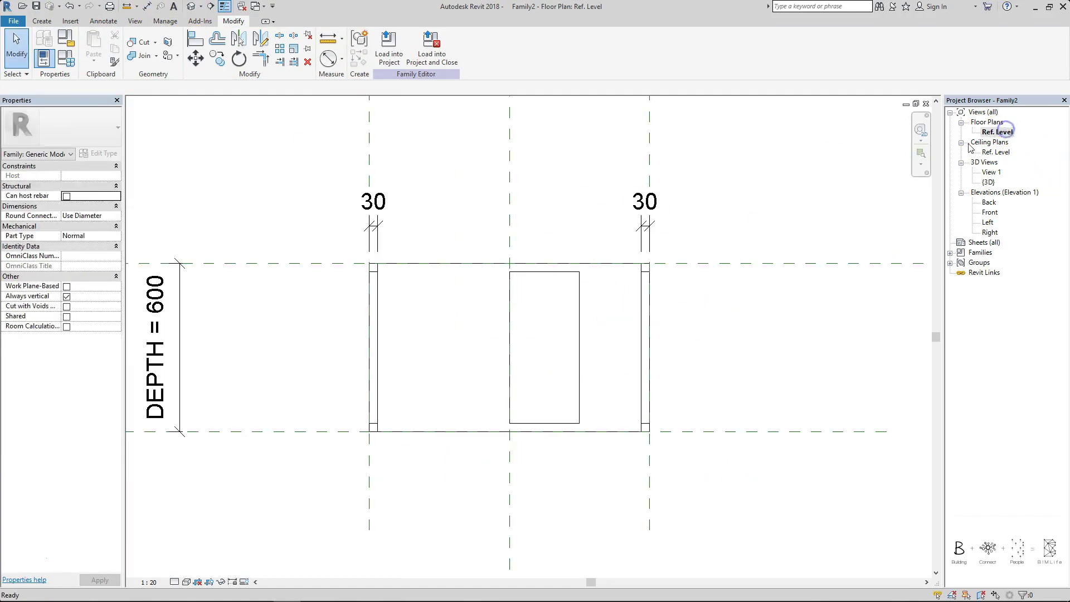
left_click(578, 282)
left_click_drag(505, 348, 436, 348)
left_click(618, 298)
left_click(530, 273)
left_click_drag(583, 347, 451, 336)
left_click(449, 210)
scroll(450, 291, "down", 1)
middle_click_drag(451, 291, 457, 327)
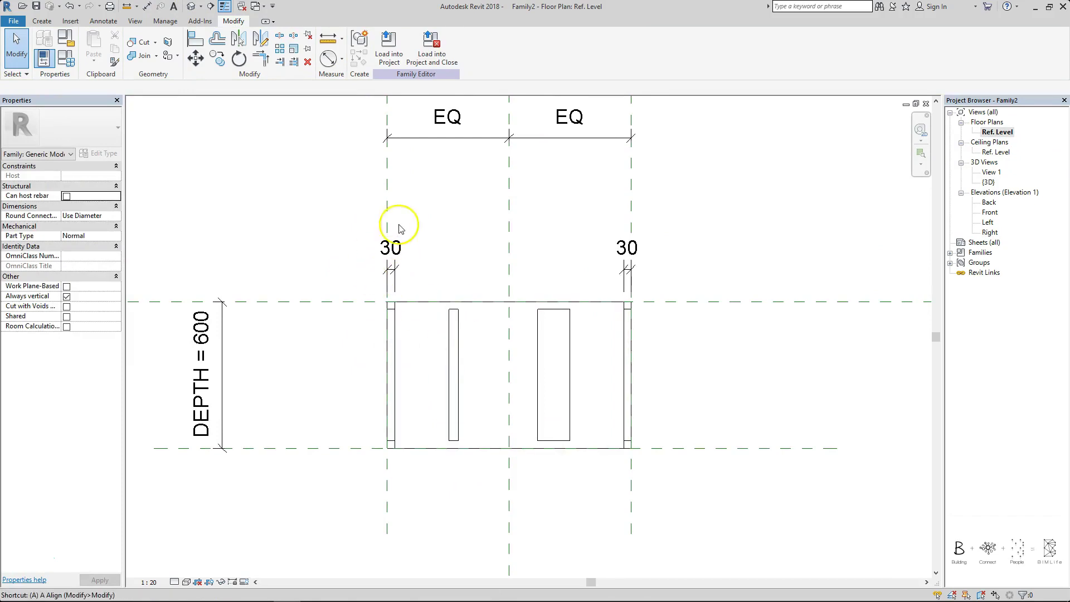
- Align the left side panel's faces with the left width reference plane and the left frame's inner face, locking them
key("l")
left_click(390, 196)
left_click(450, 327)
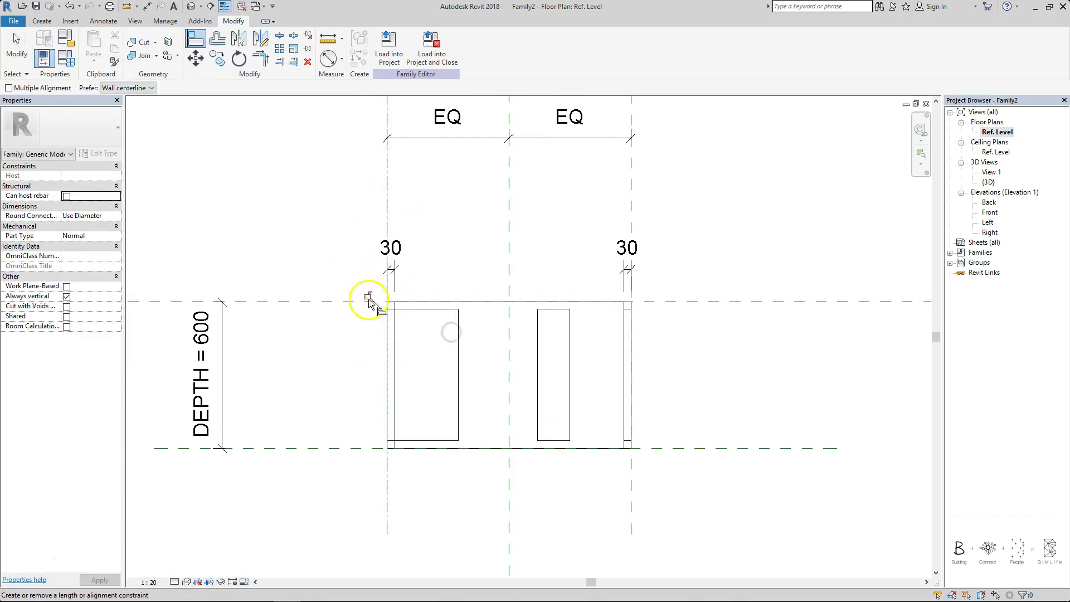
left_click(397, 330)
left_click(461, 334)
left_click(419, 389)
- Align the right side panel's faces with the right width reference plane and the right frame's inner face
left_click(634, 175)
left_click(581, 323)
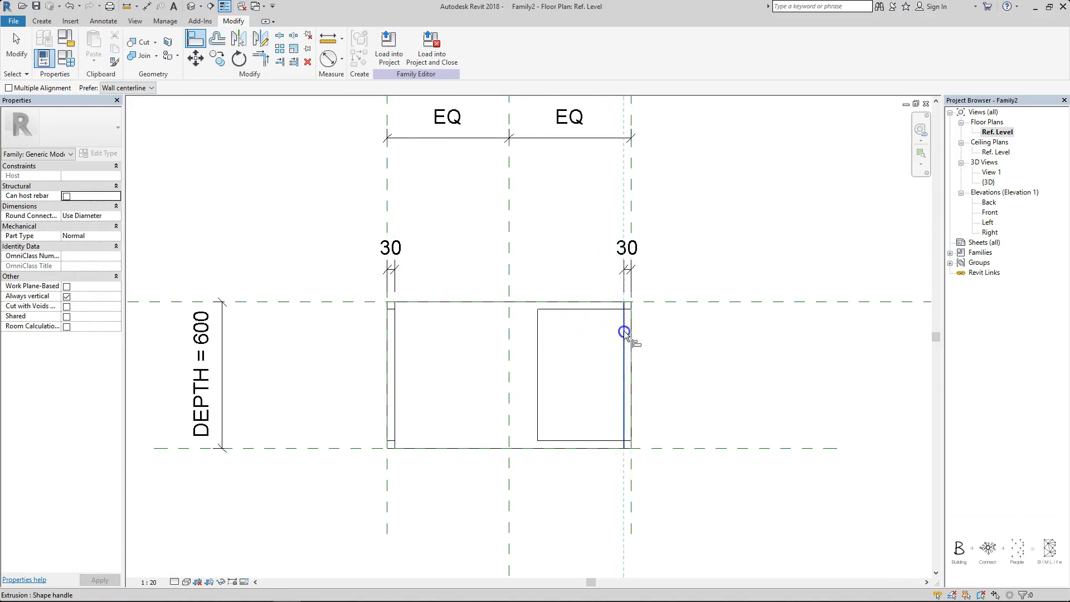
left_click(538, 334)
key("Escape")
key("Escape")
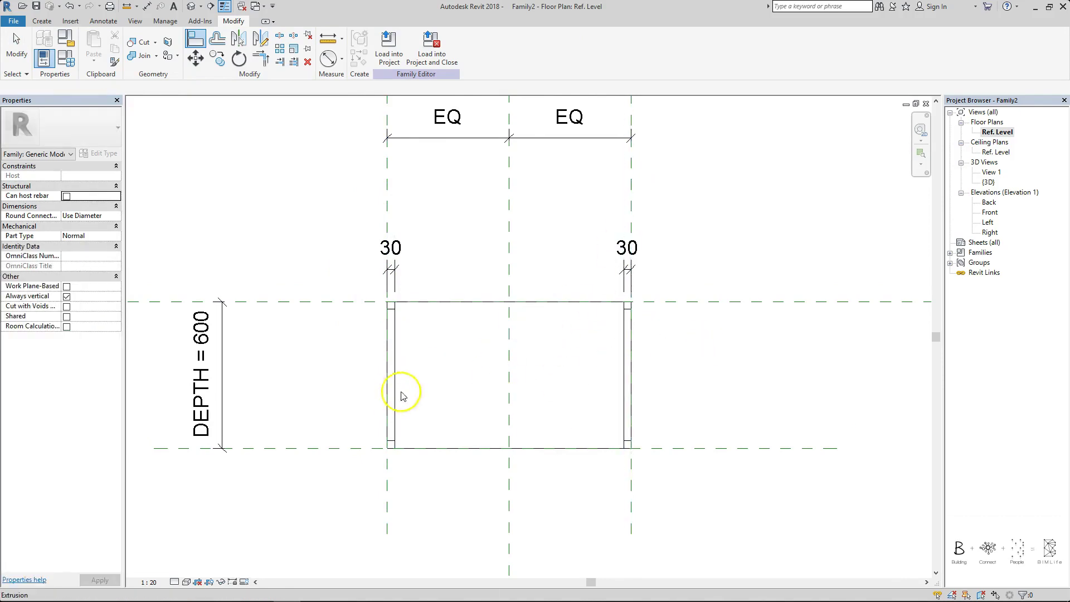
- In the Back elevation, extrude a rectangle filling the opening between the side frames, top and lower panel, locking its edges
double_click(988, 203)
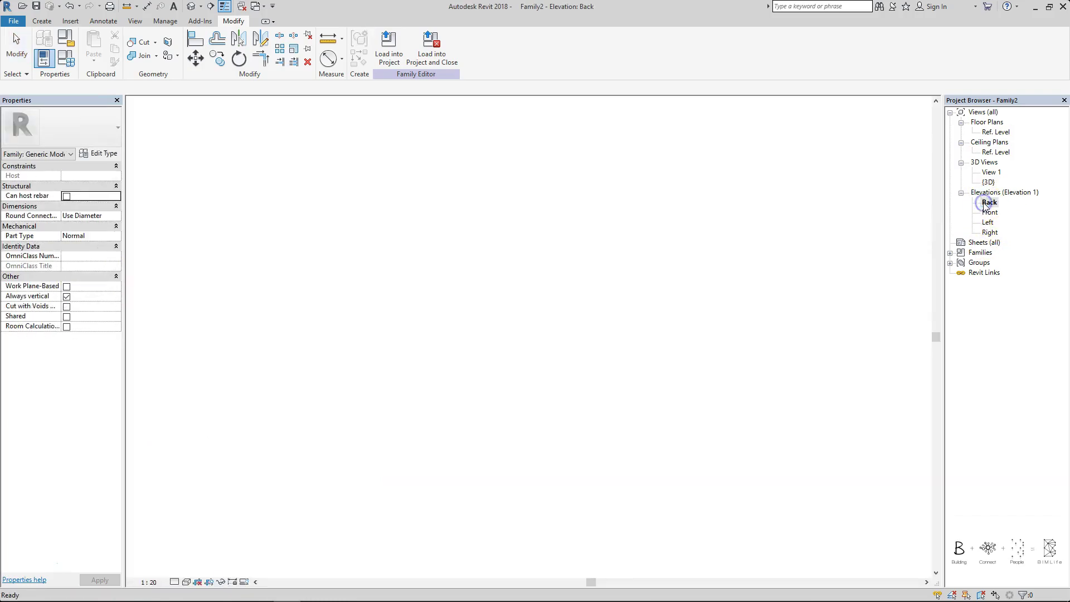
left_click(42, 21)
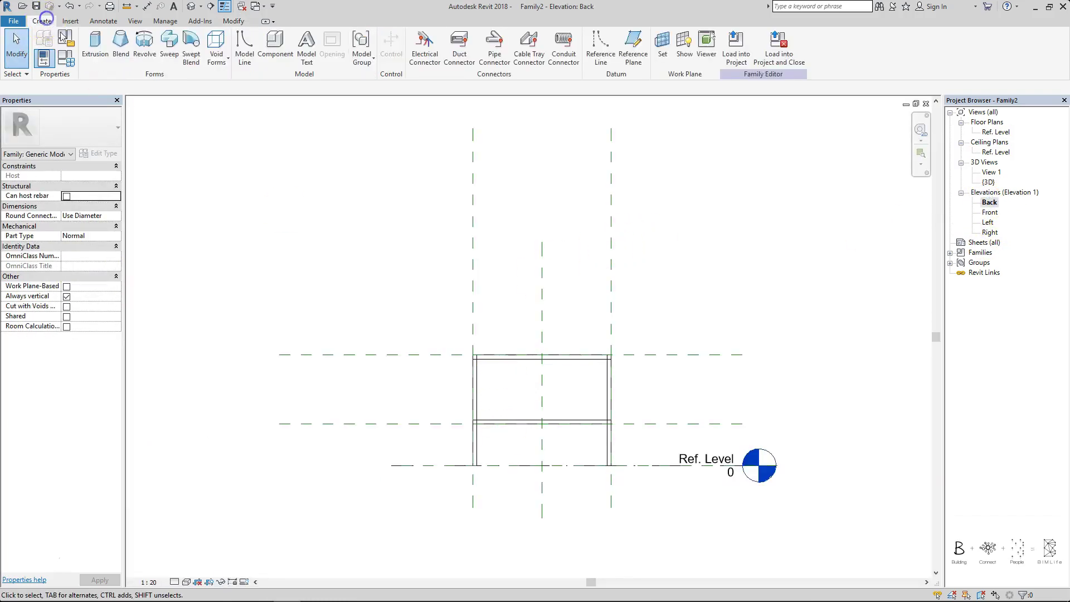
left_click(96, 44)
left_click(477, 358)
left_click(609, 420)
left_click_drag(561, 421, 471, 428)
left_click(385, 58)
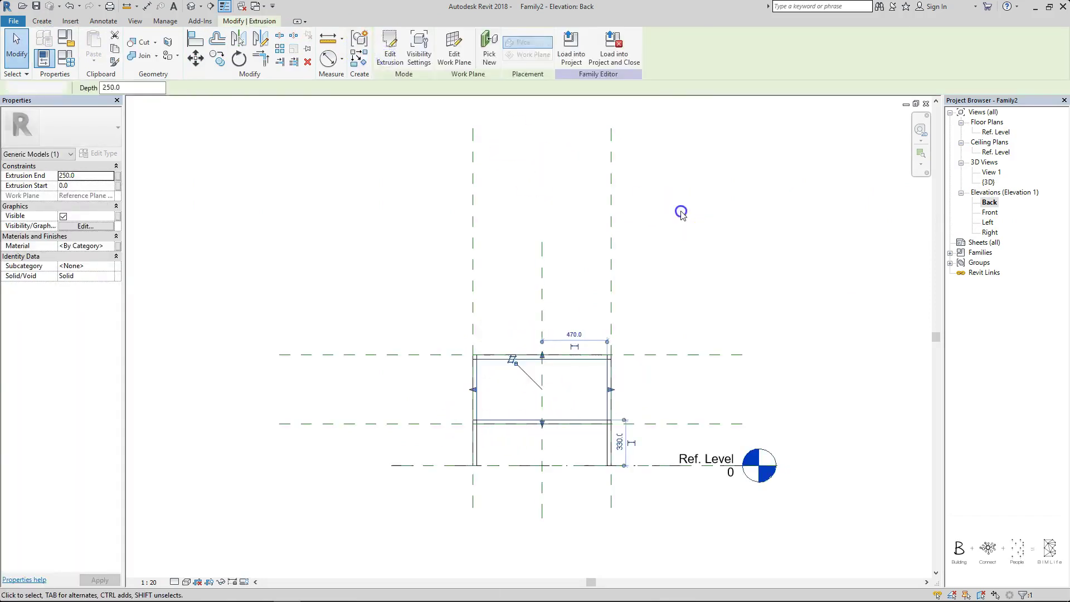
left_click(681, 211)
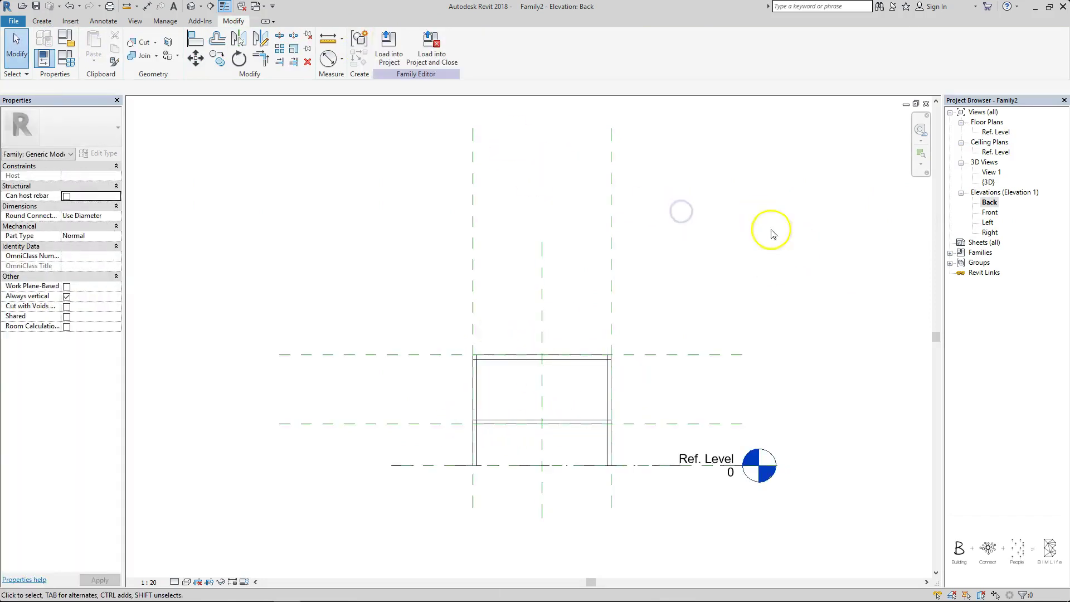
- In the Ref. Level plan, select the back panel extrusion and shift its face with the shape handle
double_click(995, 132)
left_click(499, 364)
left_click_drag(509, 294, 507, 346)
left_click(539, 271)
- Align the back panel's rear face with the rear depth reference plane and lock the alignment
key("a")
key("l")
left_click(316, 302)
left_click(426, 345)
key("Escape")
key("Escape")
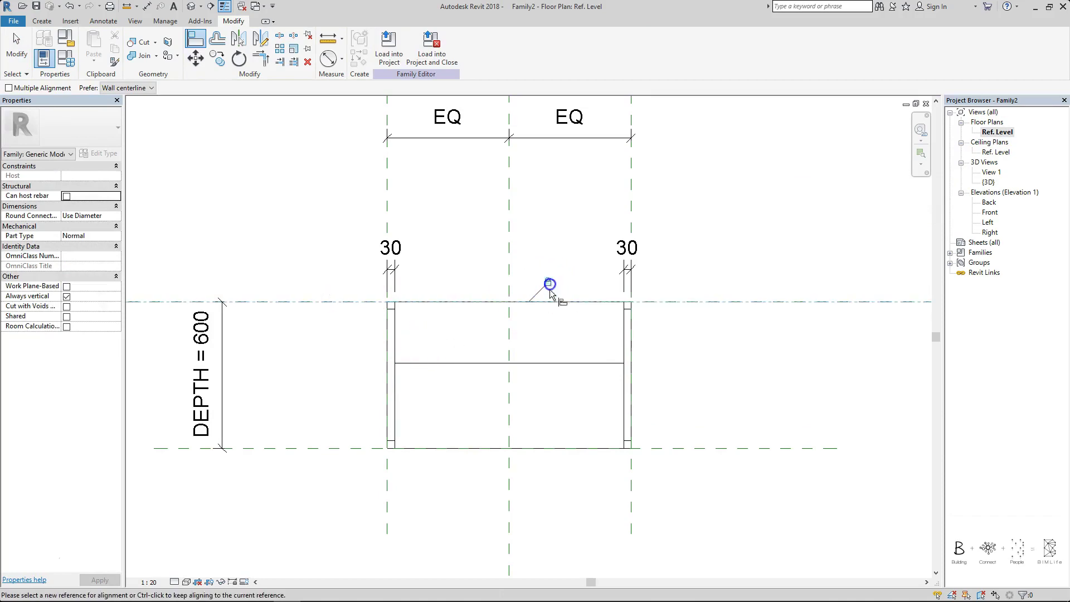
- Align the back panel's front face with the inner edge of the left side frame's rear post
left_click(561, 361)
key("a")
key("l")
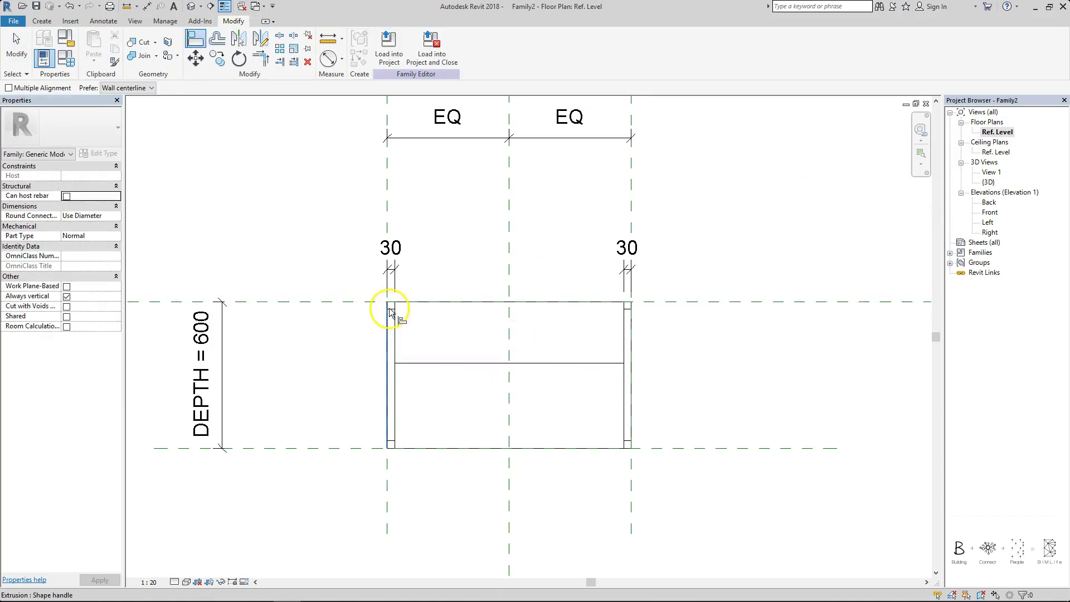
left_click(390, 310)
left_click(426, 362)
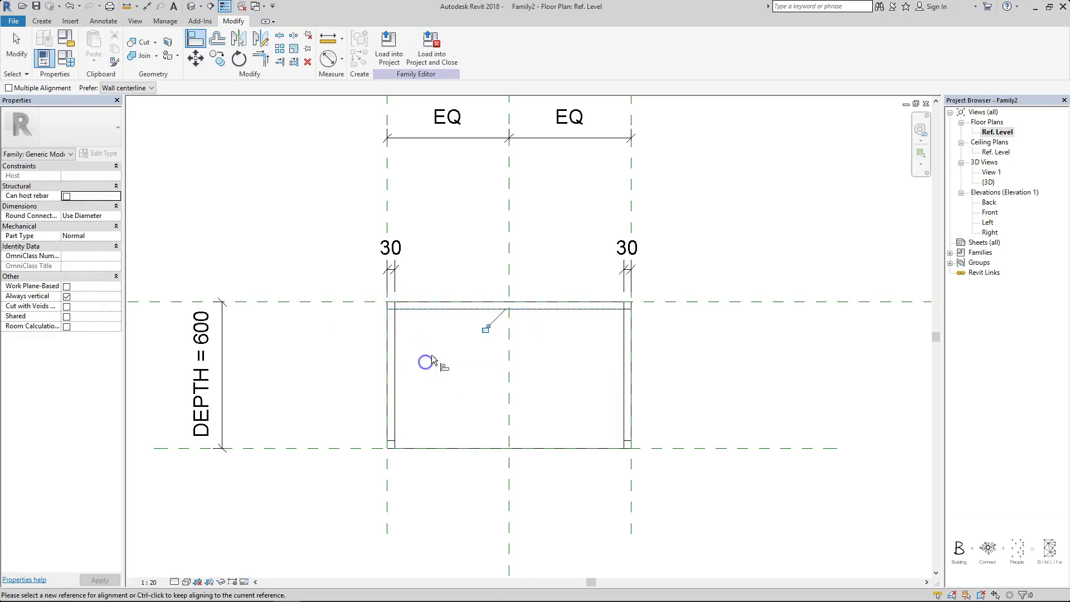
key("Escape")
key("Escape")
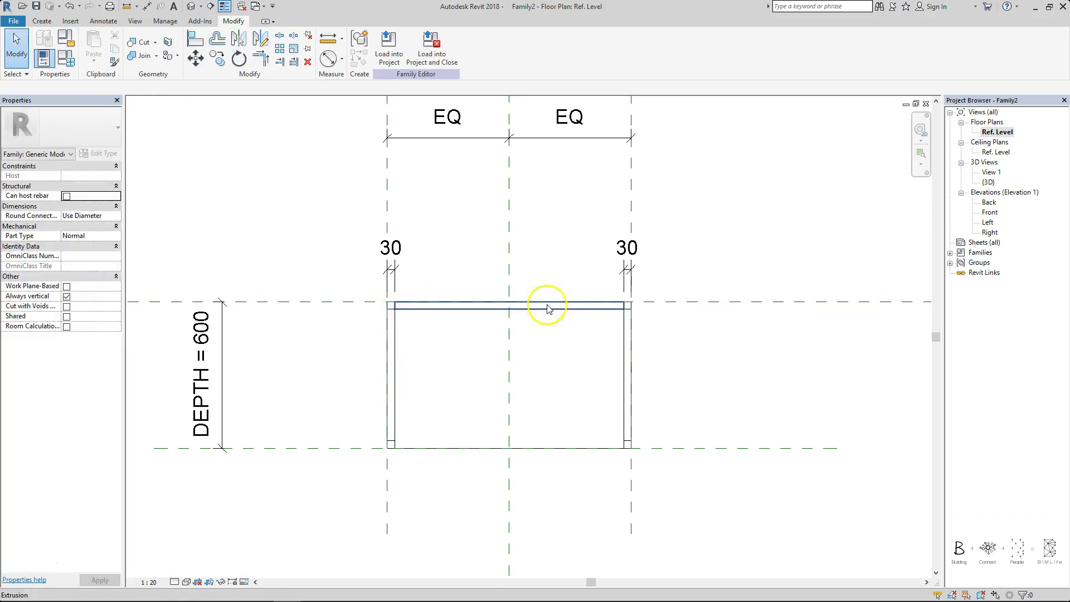
- Inspect the cabinet in 3D and compare it with the door layout in the Training Cabinet PDF drawing
left_click(191, 6)
middle_click_drag(418, 238, 567, 391, "shift")
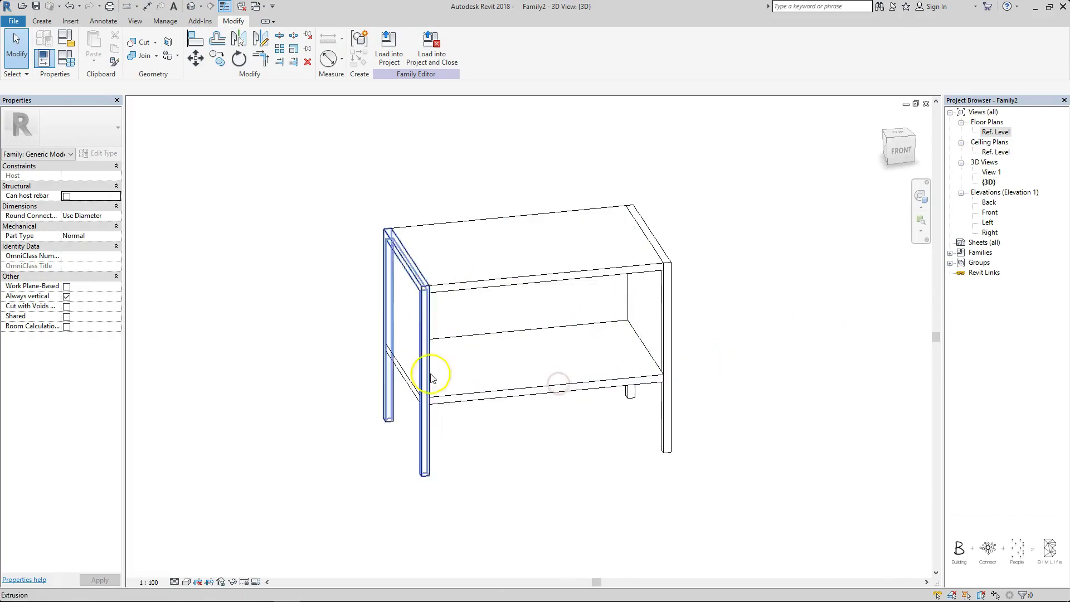
left_click(382, 594)
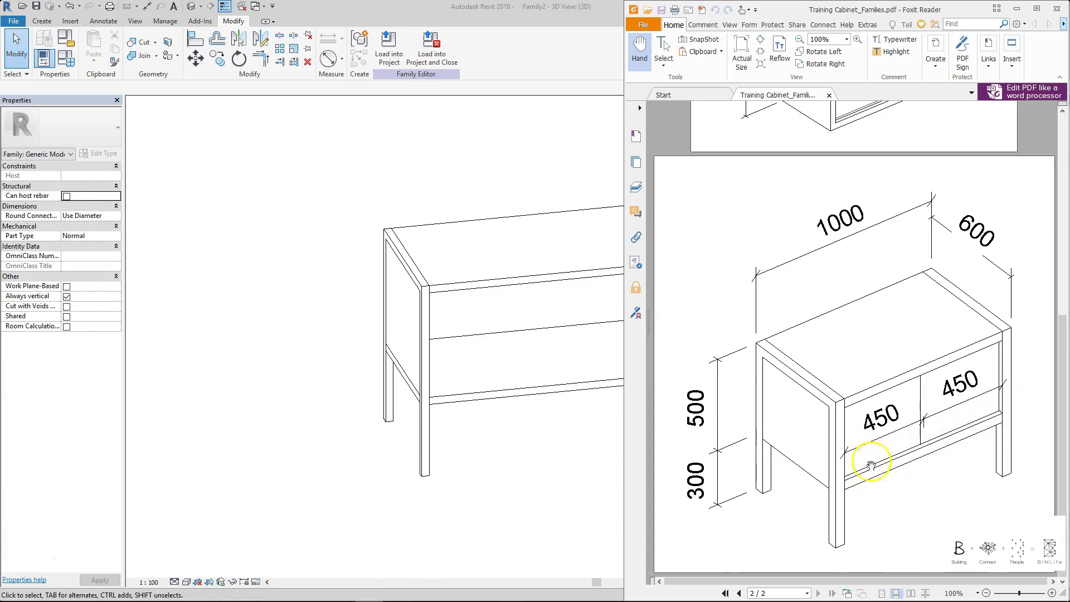
left_click(545, 467)
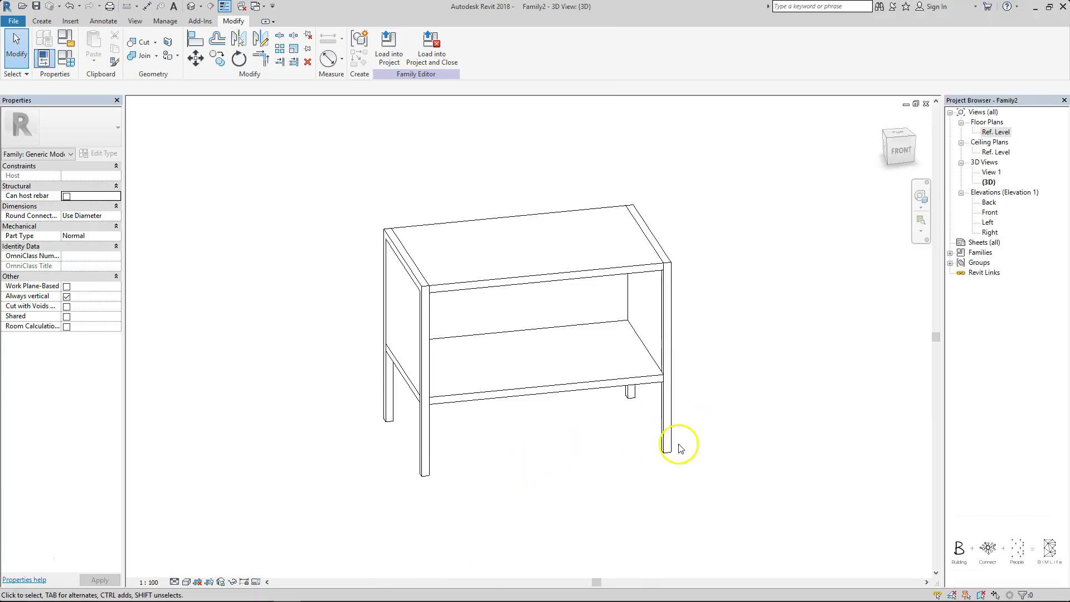
- In the Front elevation, extrude a rectangle for the left door between the left frame and centre plane, locking its edges
double_click(992, 216)
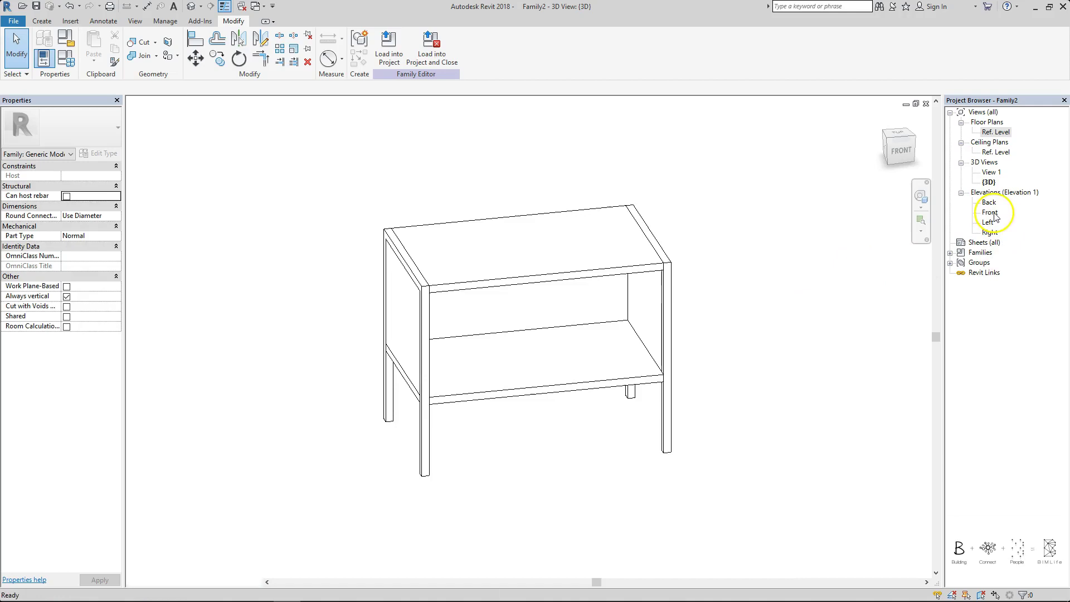
left_click(40, 21)
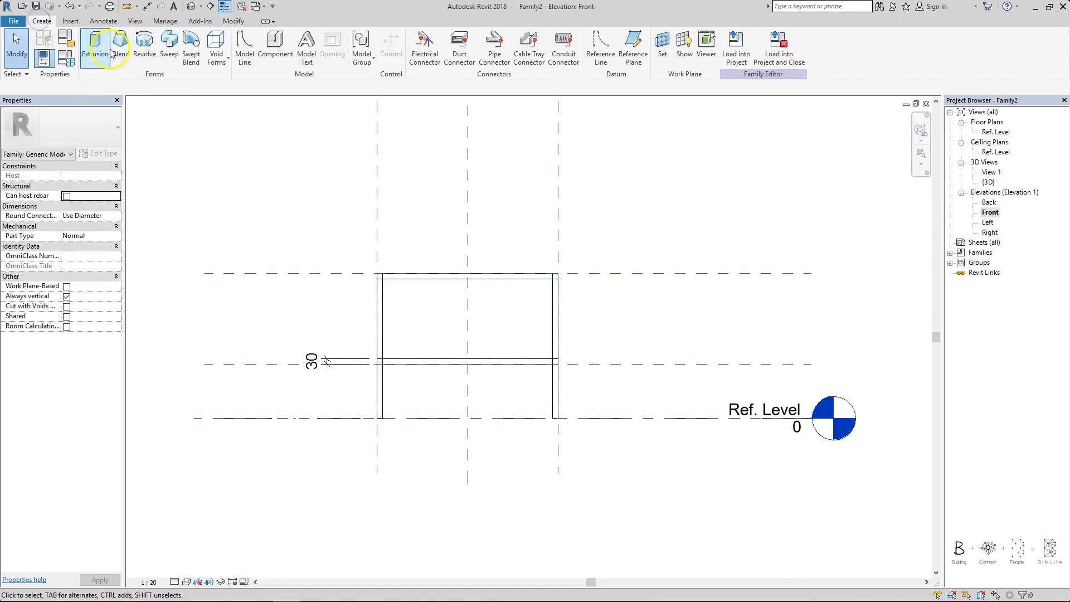
left_click(96, 42)
left_click(418, 37)
left_click(383, 279)
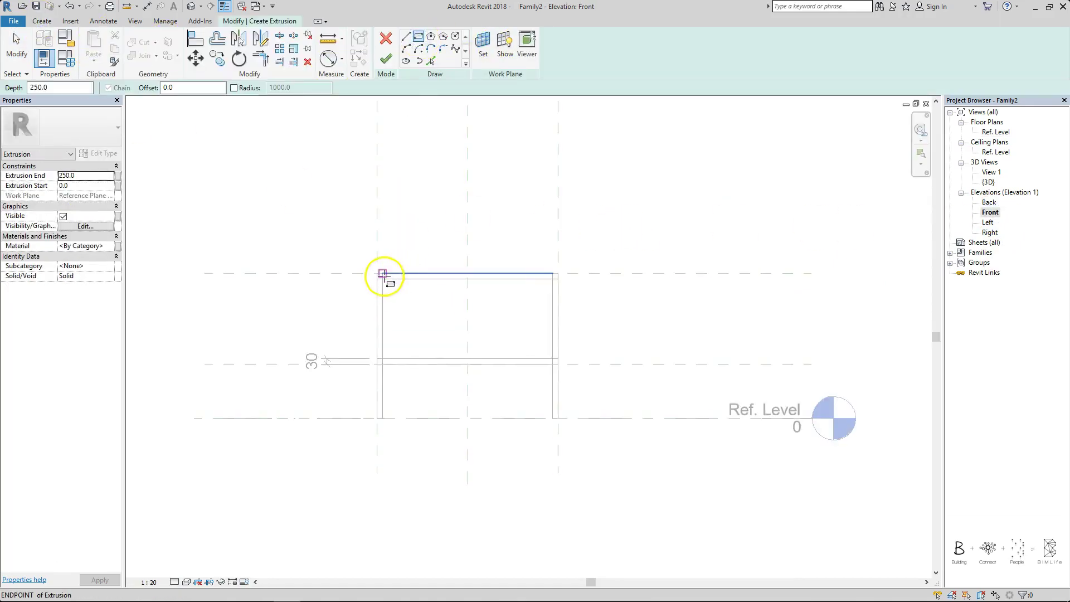
left_click(468, 358)
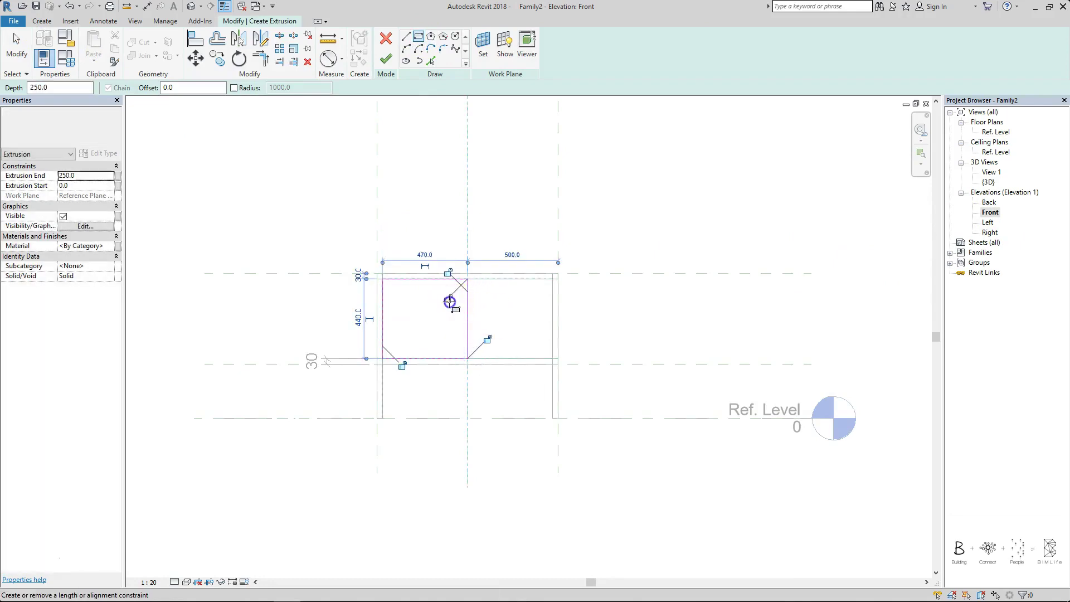
left_click(487, 339)
left_click(402, 366)
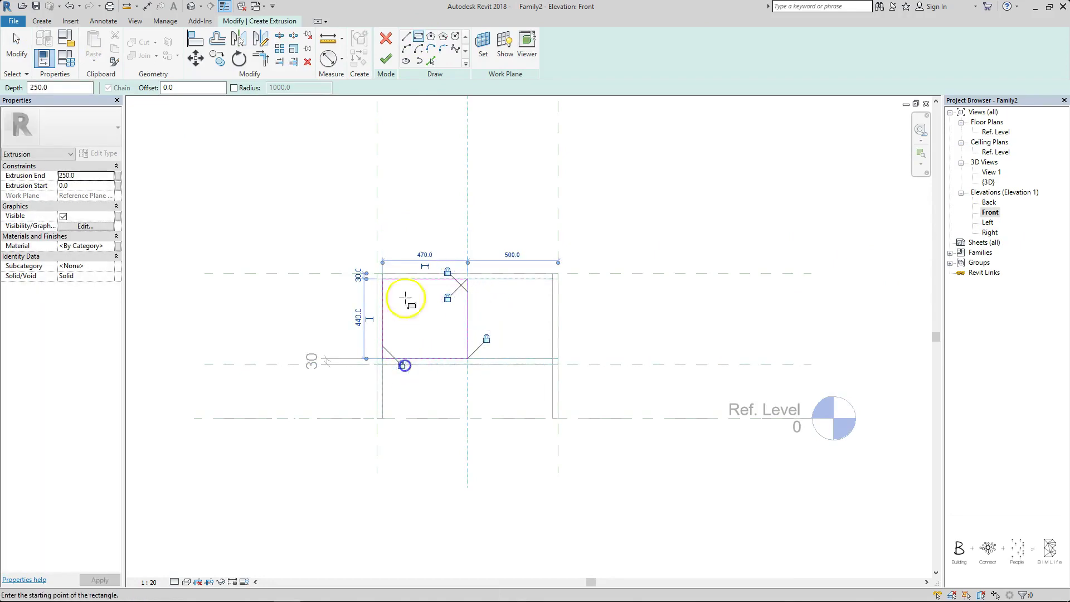
left_click(386, 62)
left_click(520, 187)
- Extrude a matching rectangle for the right door between the centre plane and right frame, locking its edges
left_click(42, 20)
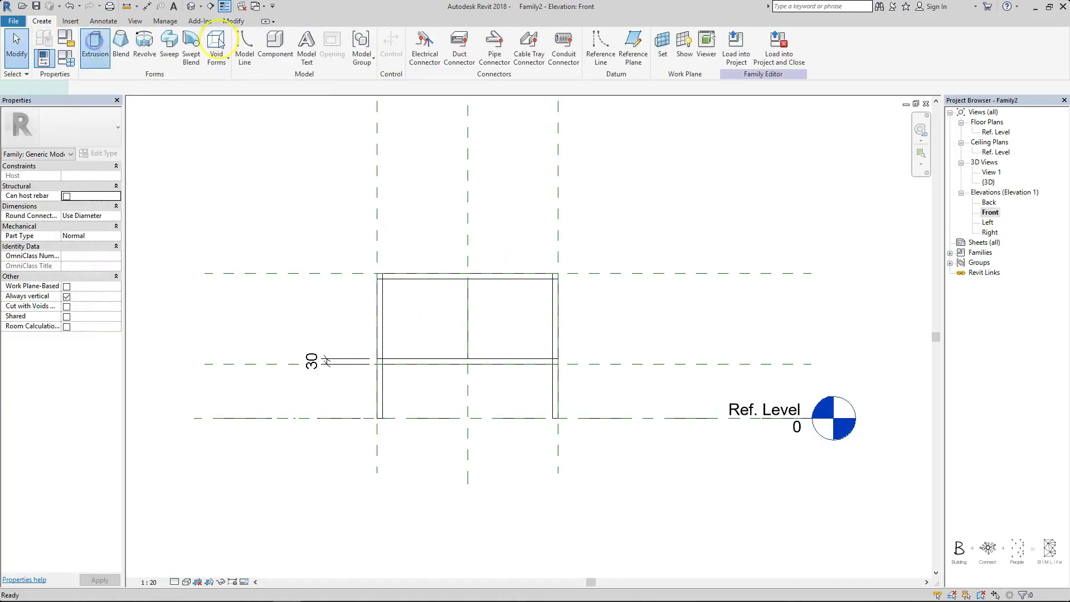
left_click(468, 279)
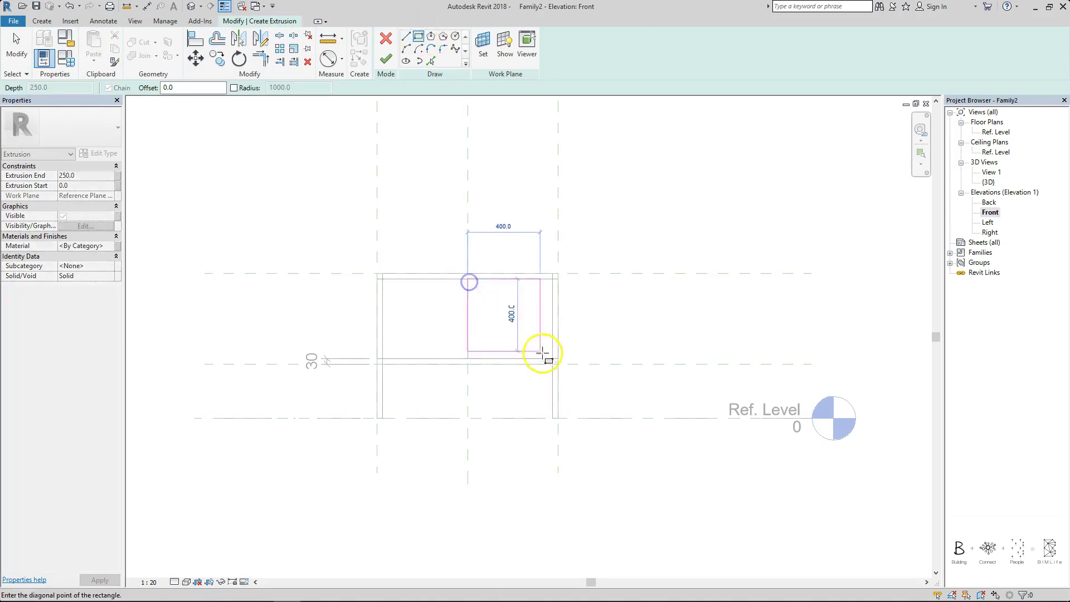
left_click(552, 359)
left_click(536, 303)
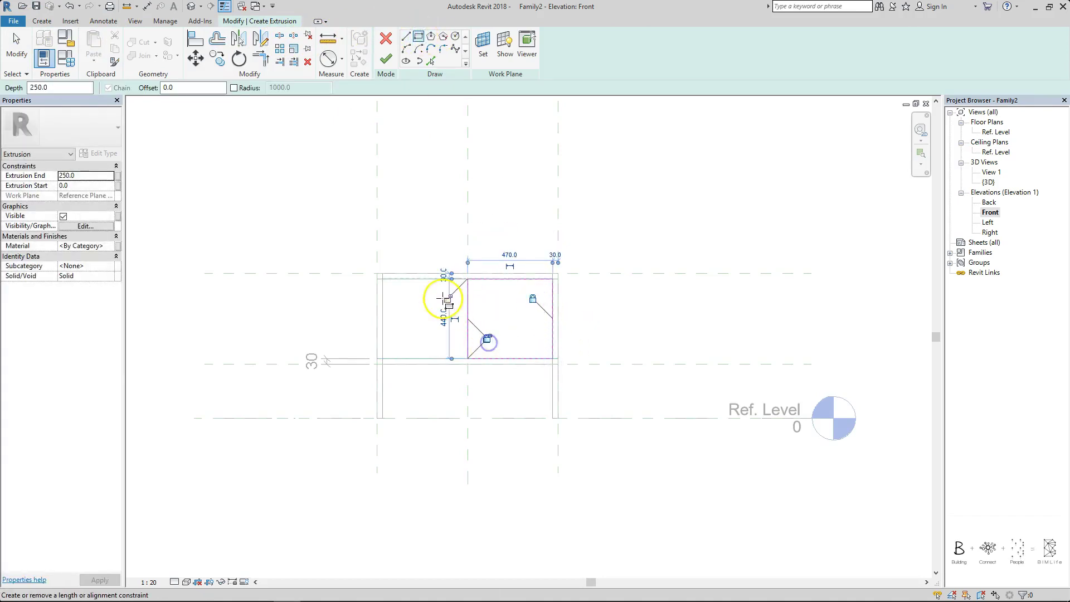
scroll(488, 346, "up", 3)
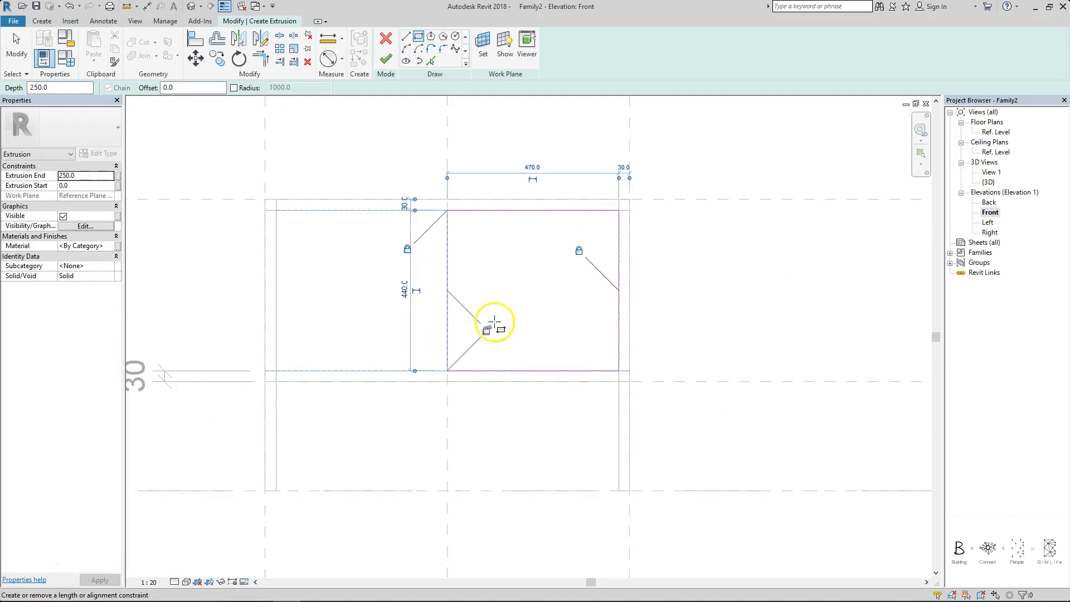
left_click(495, 322)
scroll(478, 223, "down", 1)
middle_click_drag(477, 221, 476, 272)
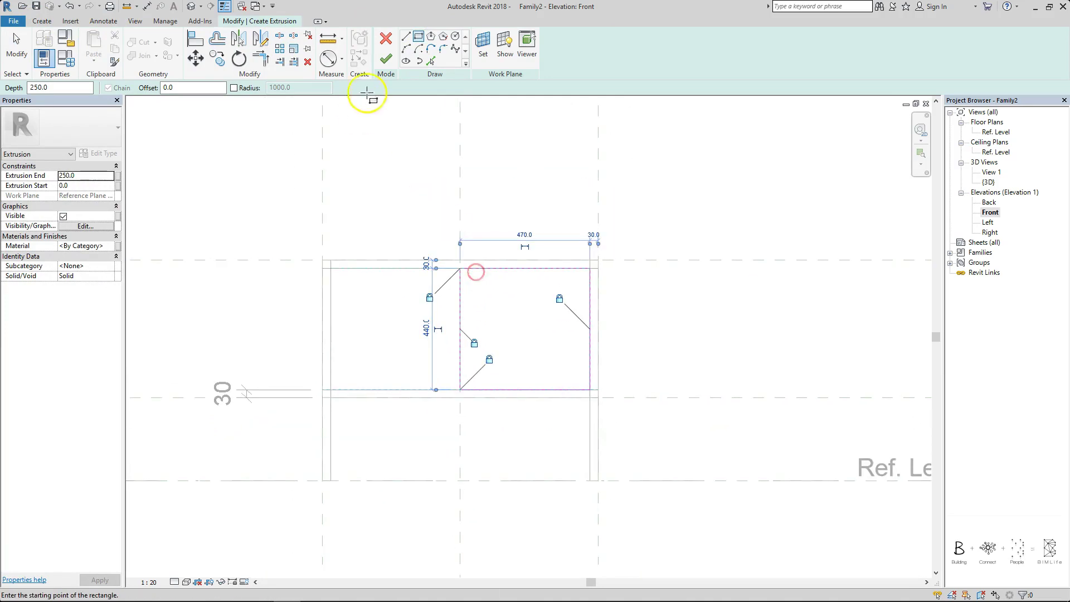
left_click(384, 58)
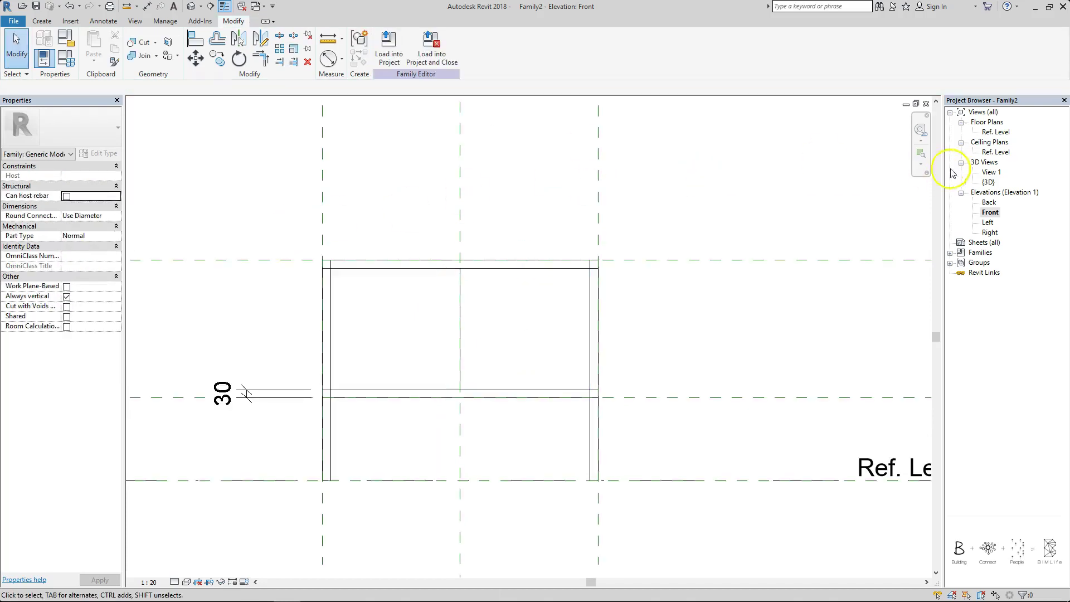
- In the Ref. Level plan, shift the front and rear faces of both door extrusions with their shape handles
double_click(997, 132)
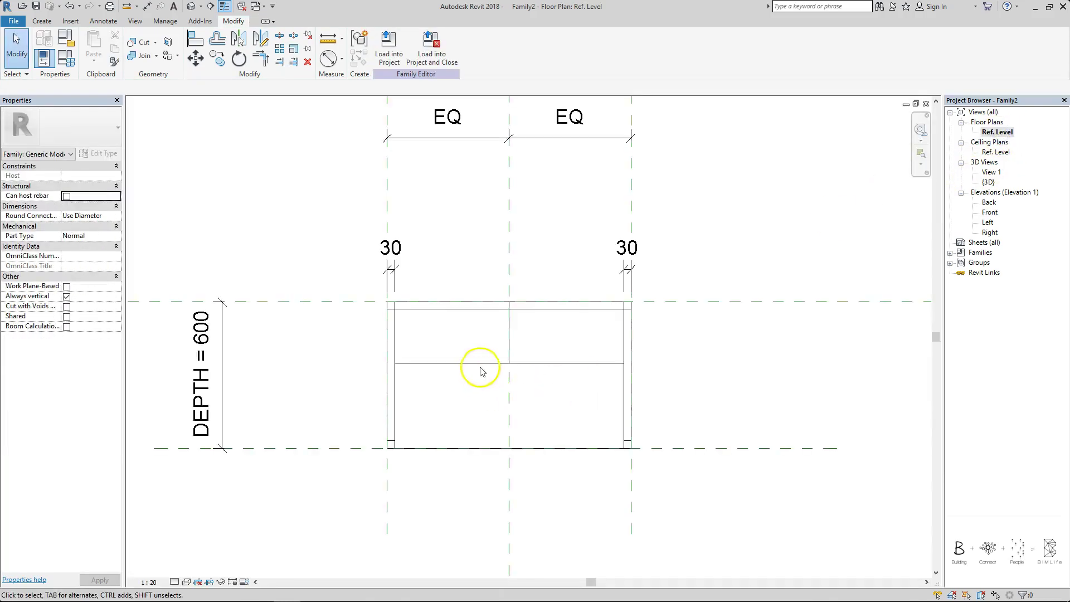
left_click(483, 362)
left_click_drag(452, 367, 450, 408)
left_click_drag(453, 299, 454, 377)
left_click(536, 363)
left_click_drag(574, 369, 561, 409)
left_click_drag(573, 296, 569, 353)
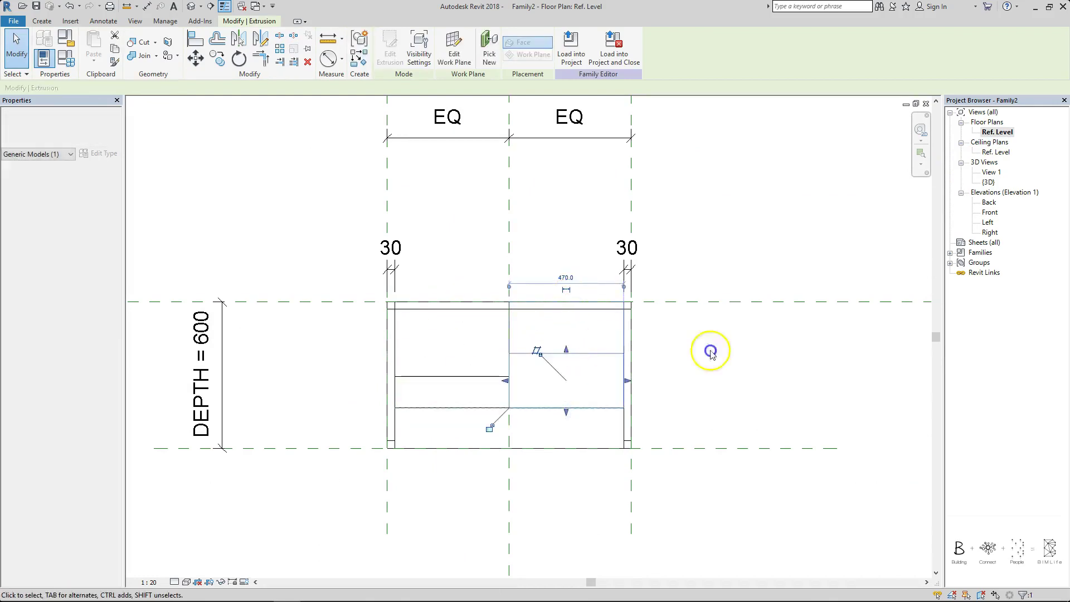
left_click(723, 351)
- Draw a horizontal reference plane about 60 mm behind the front depth plane and dimension the distance between them
left_click(681, 448)
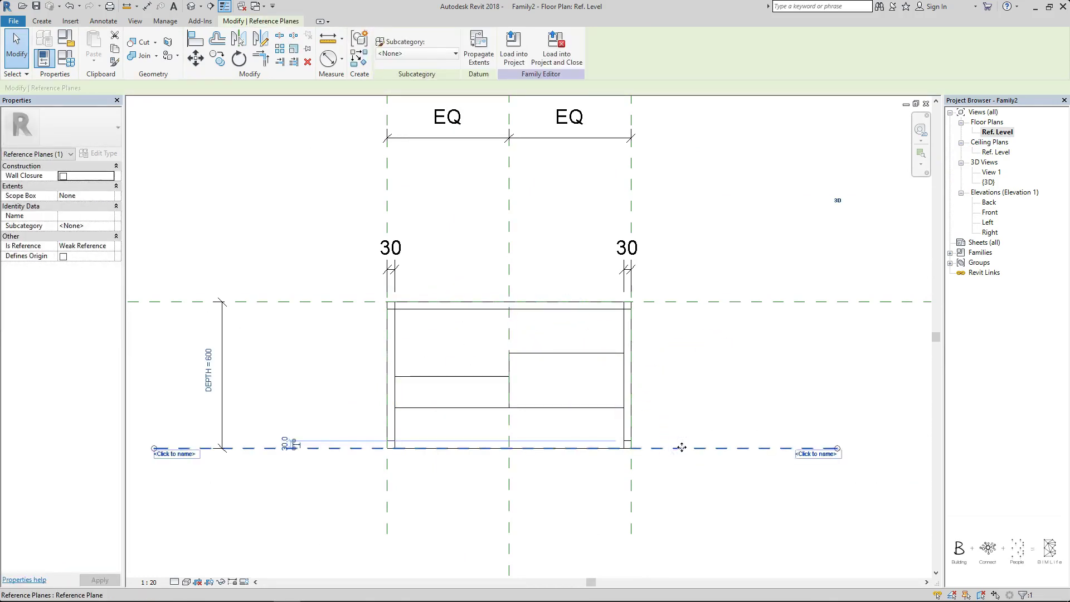
key("r")
key("p")
left_click(152, 435)
left_click(837, 433)
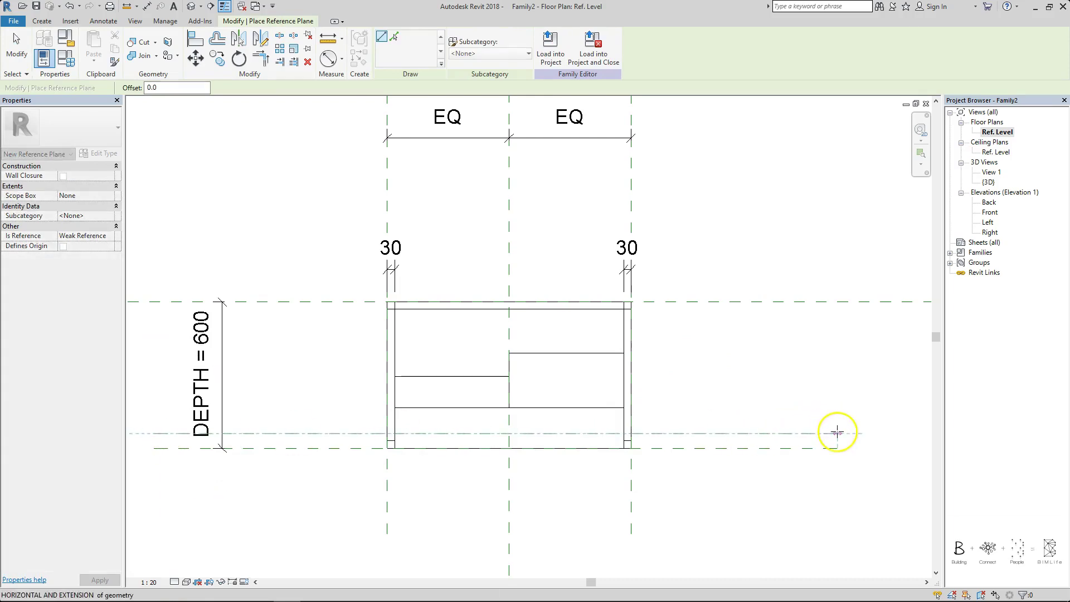
key("d")
key("i")
left_click(690, 448)
left_click(690, 488)
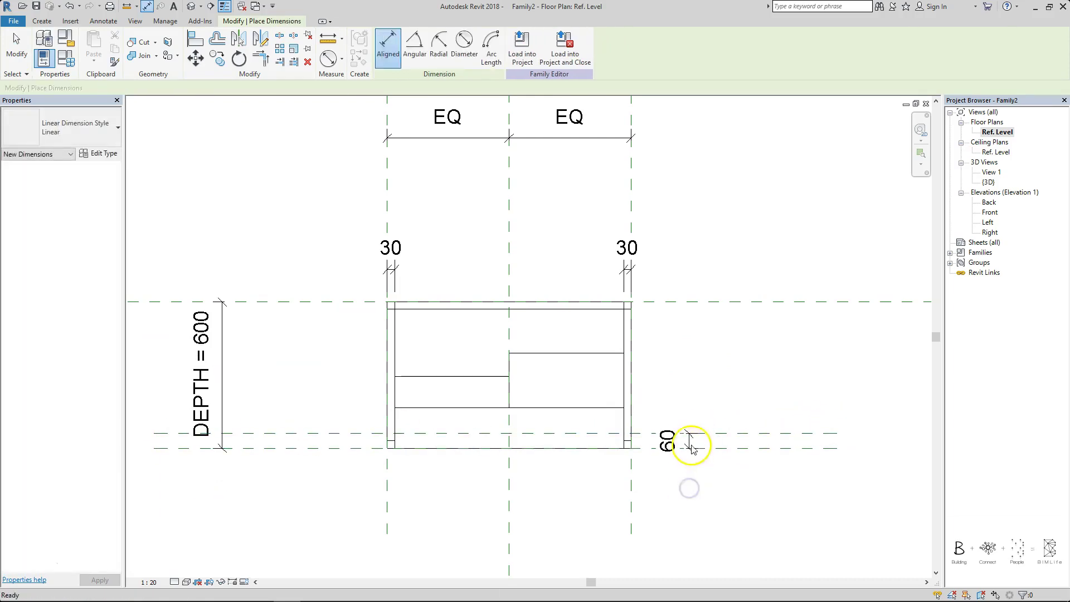
key("Escape")
key("Escape")
- Label the new reference plane dimension with a new type family parameter named DOOR_OFFSET
left_click(693, 441)
left_click(493, 47)
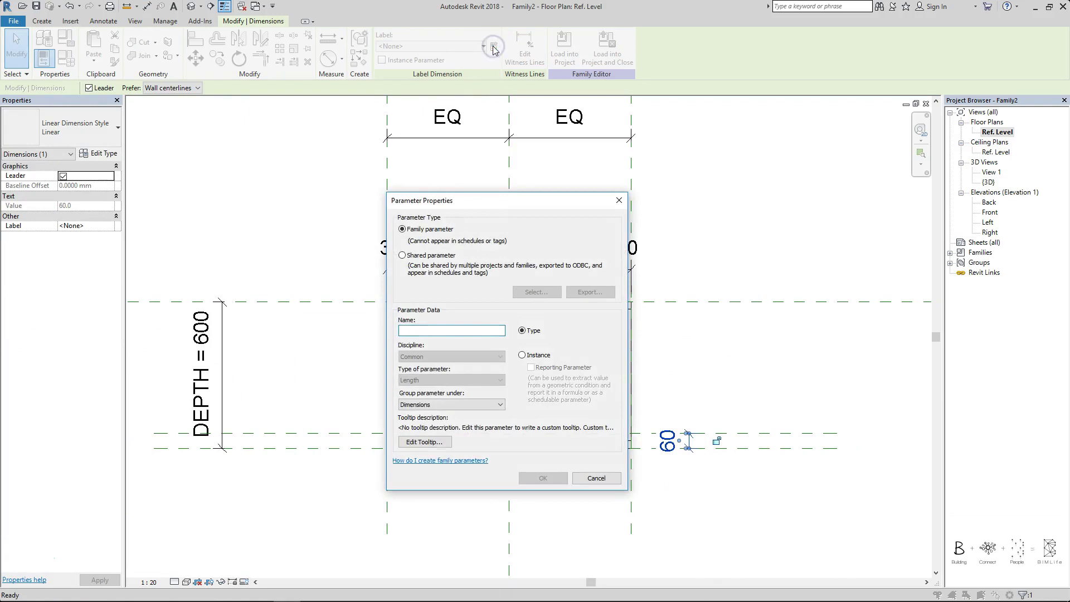
type("DOOR_OFFS")
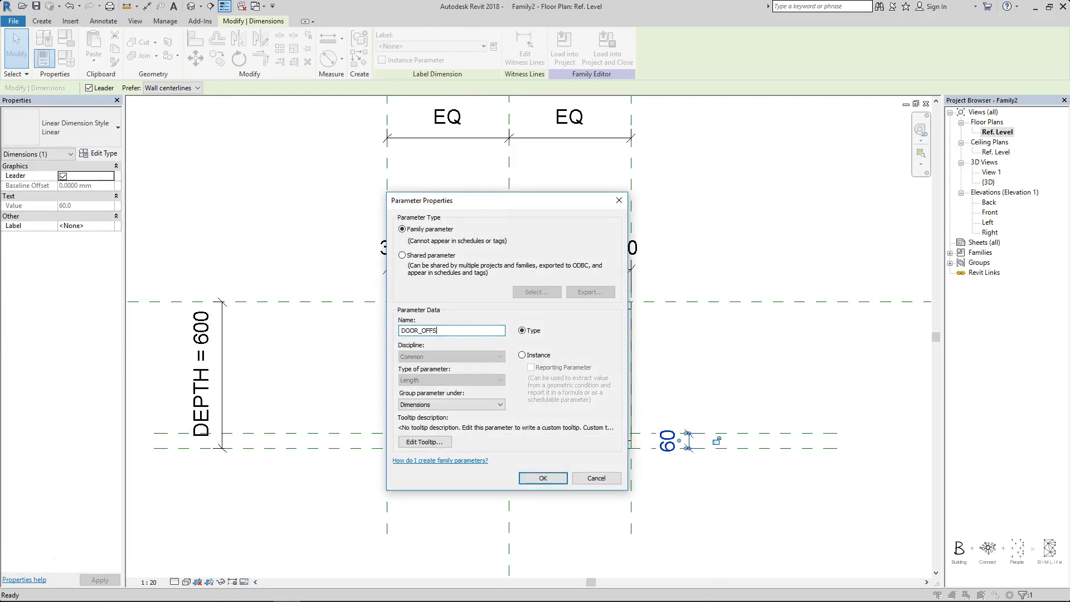
type("ET")
key("Return")
left_click(803, 359)
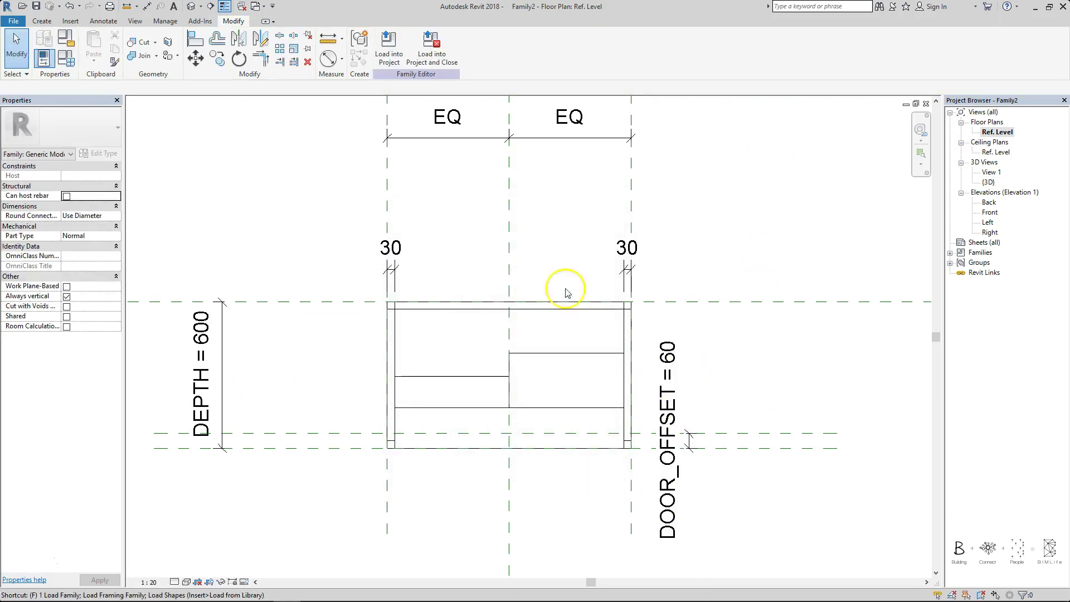
- Set the DOOR_OFFSET parameter to 20 in the family types
left_click(64, 63)
left_click(297, 234)
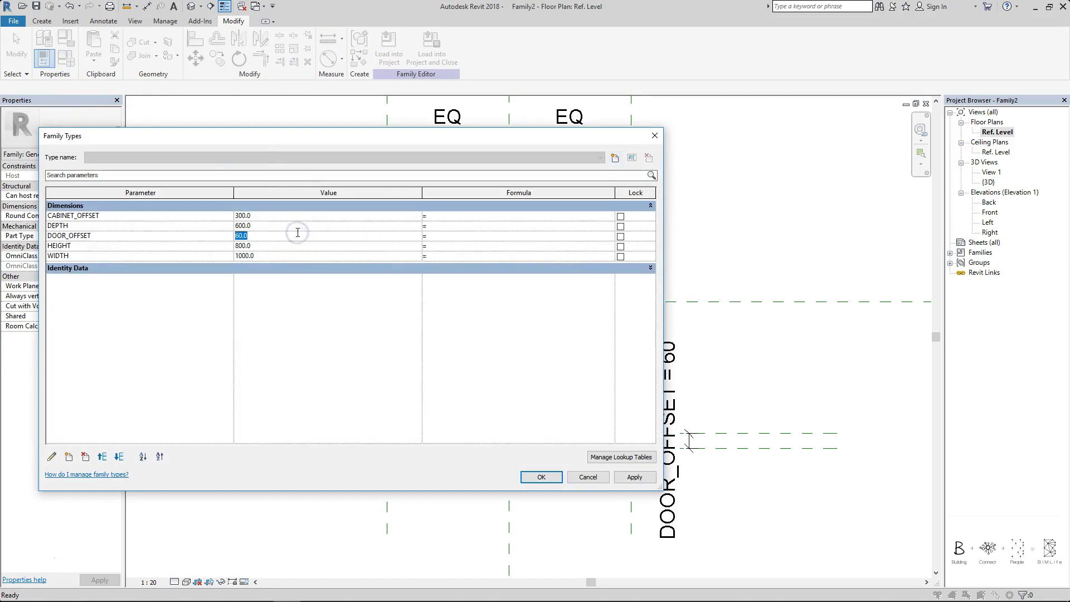
key("Return")
- Set the Extrusion End to 450 and the Extrusion Start to 440 for both door extrusions
scroll(452, 411, "up", 1)
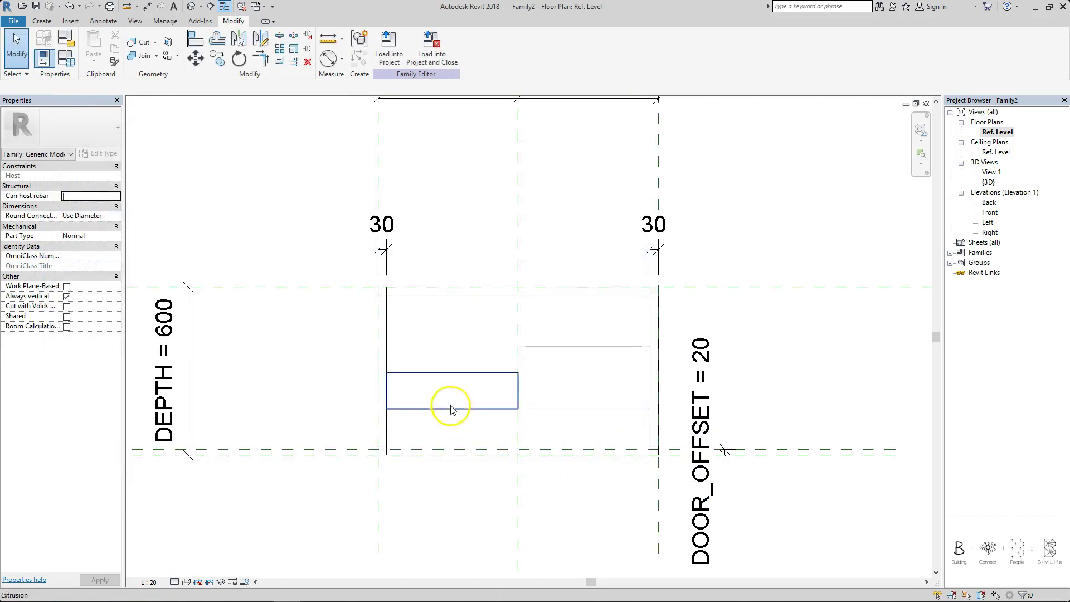
left_click(474, 414)
left_click(474, 370)
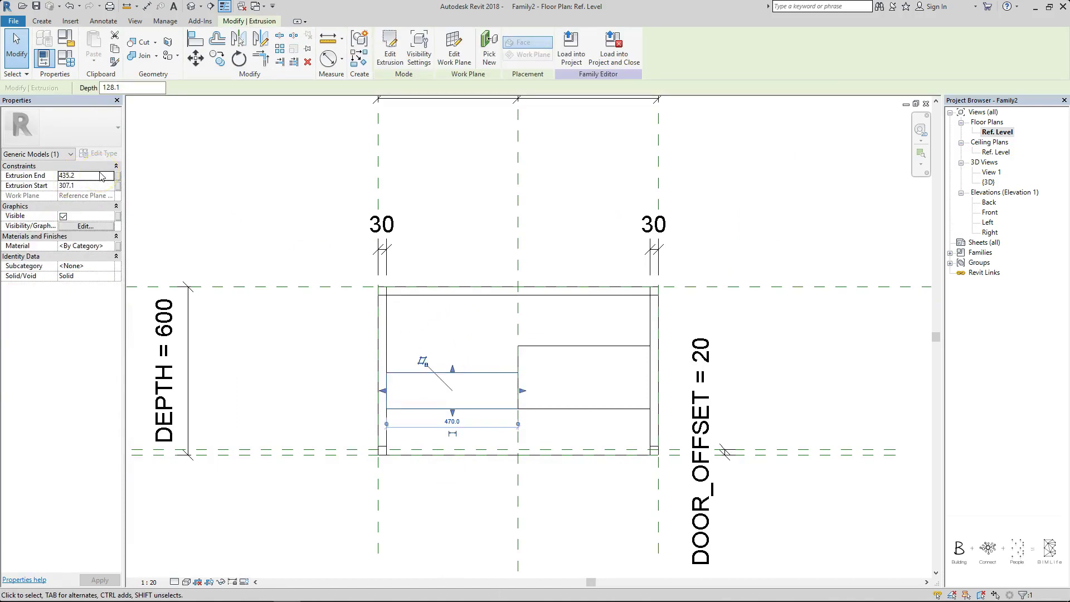
left_click(100, 175)
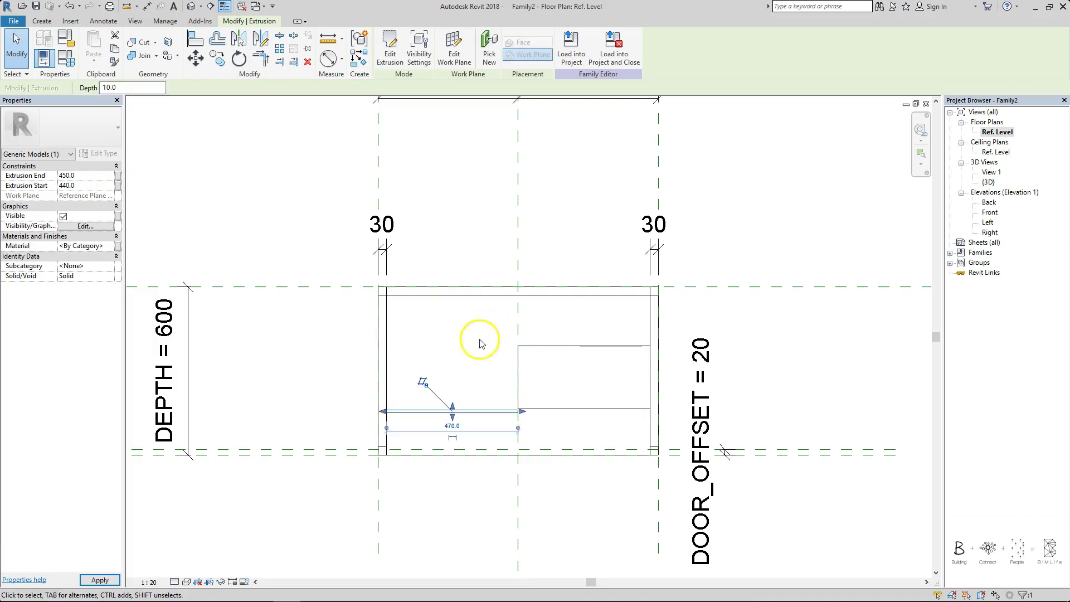
left_click(518, 336)
left_click(559, 346)
left_click(99, 177)
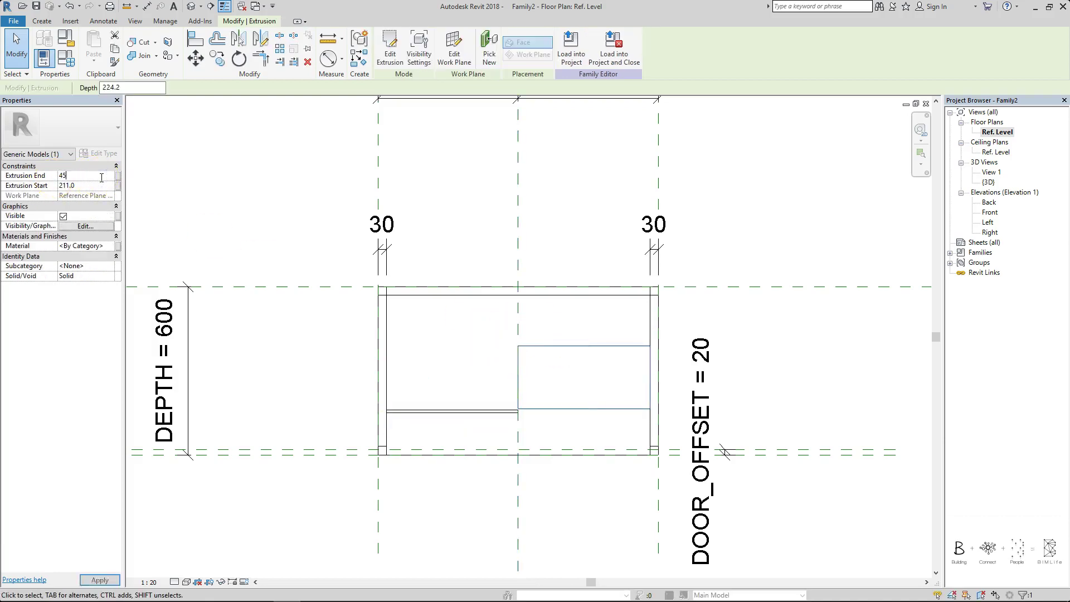
left_click(97, 186)
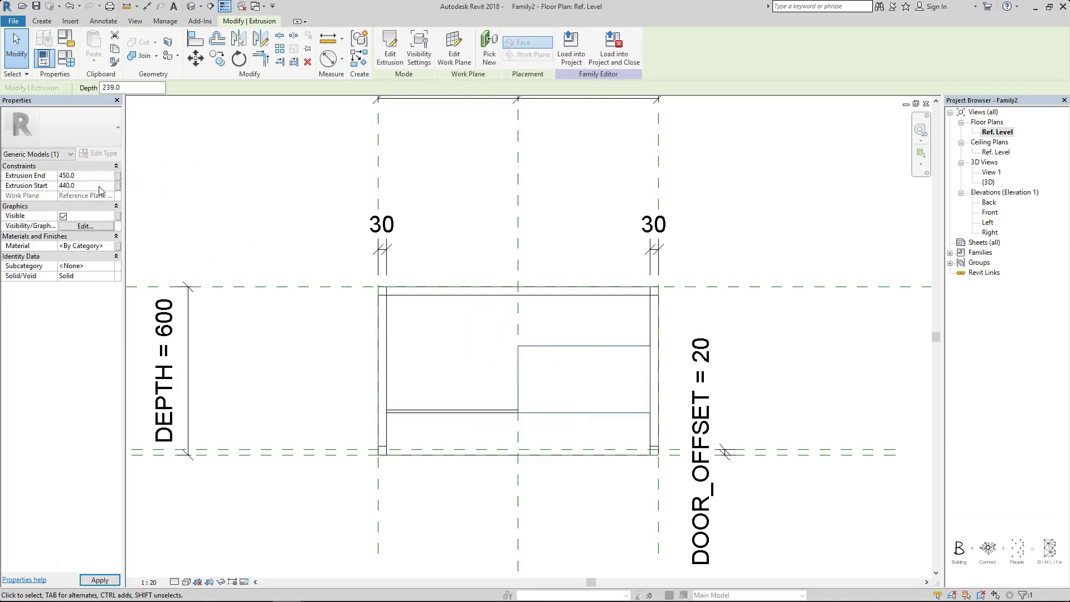
- Dimension the thickness of the left and right door panels in plan and lock the dimensions
key("d")
key("i")
left_click(480, 408)
left_click(320, 409)
left_click(351, 413)
left_click(573, 415)
left_click(581, 409)
left_click(826, 411)
key("Escape")
key("Escape")
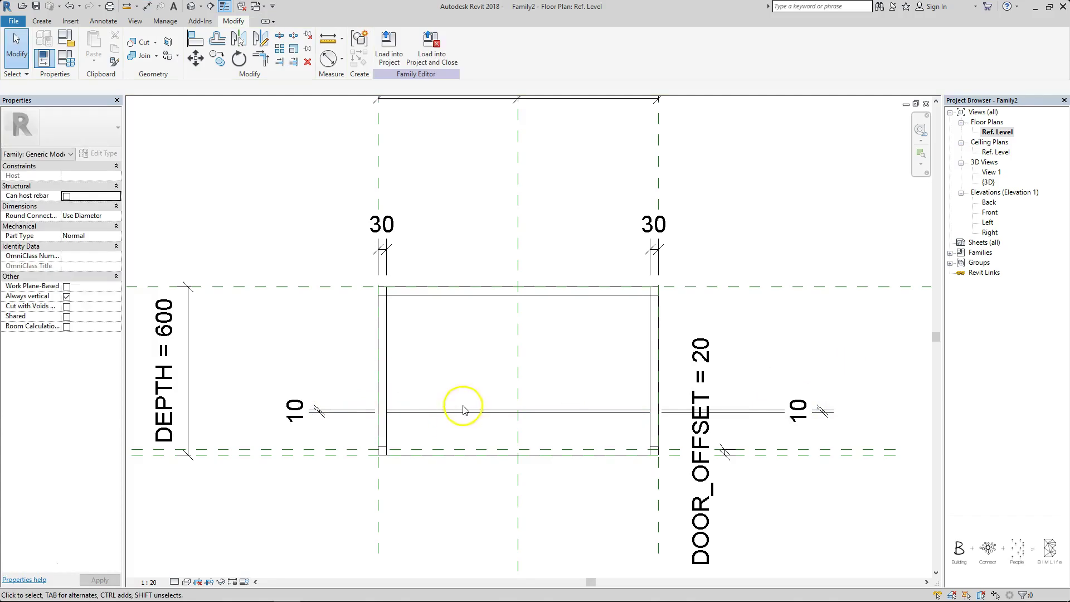
- Align the rear faces of the left and right door panels with the door offset reference plane
scroll(342, 449, "up", 2)
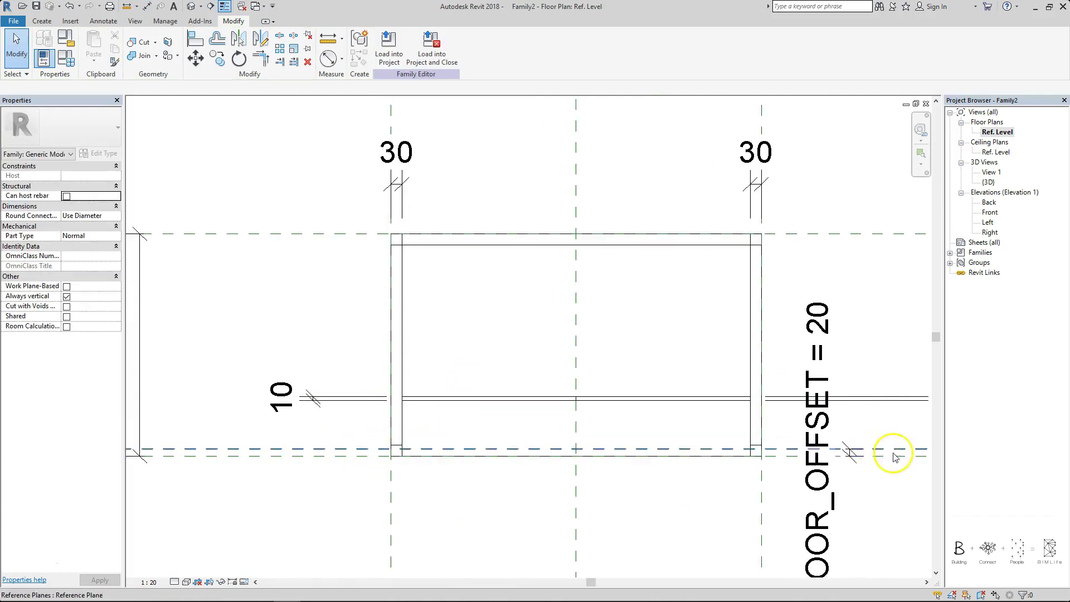
key("a")
key("l")
left_click(368, 451)
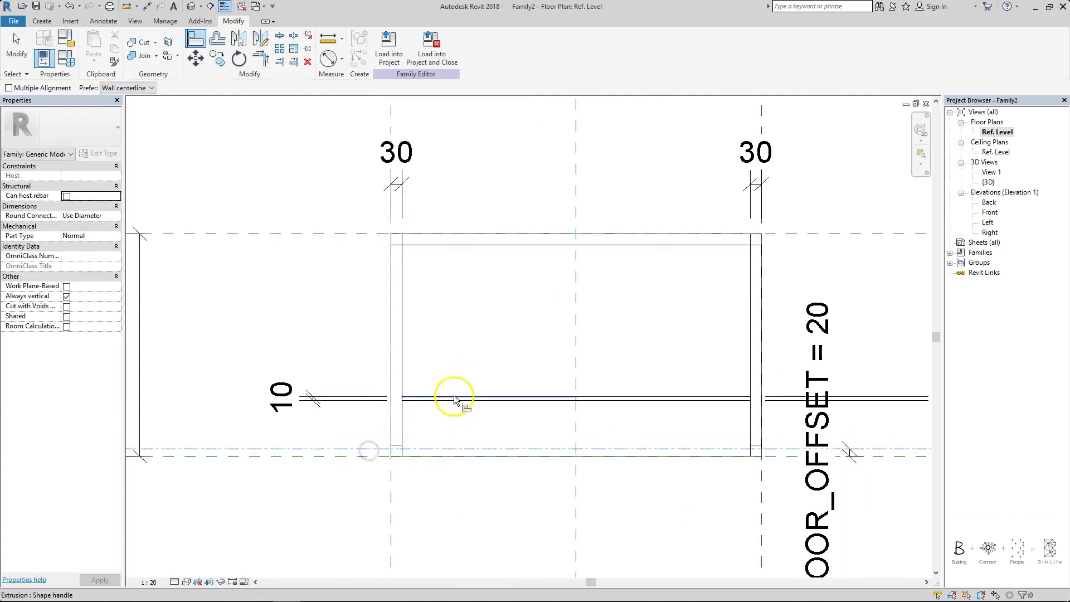
left_click(455, 398)
left_click(880, 456)
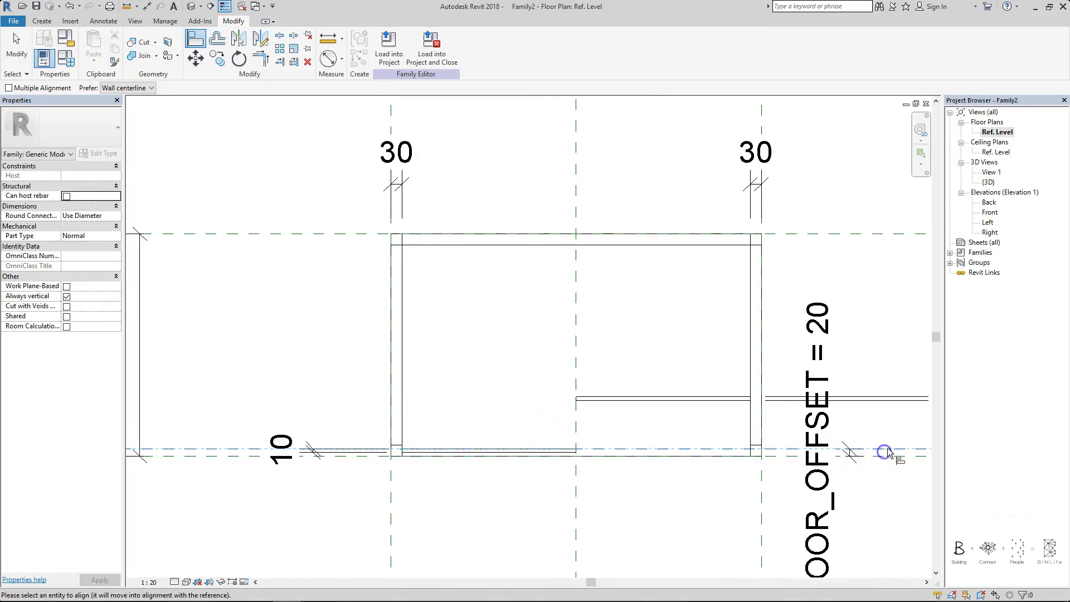
middle_click_drag(778, 411, 669, 406)
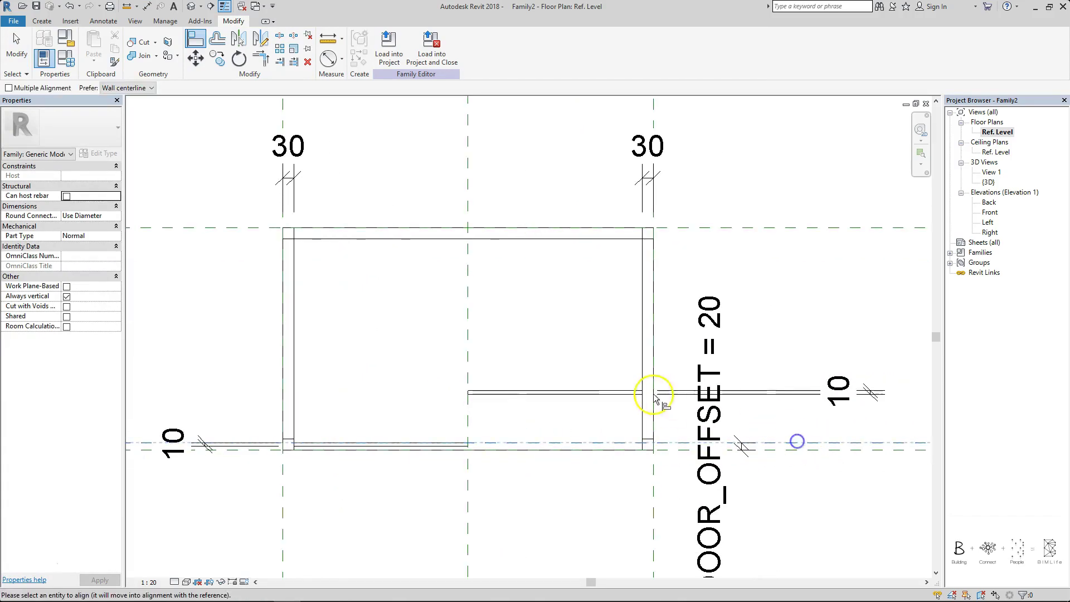
left_click(590, 396)
key("Escape")
scroll(580, 363, "down", 3)
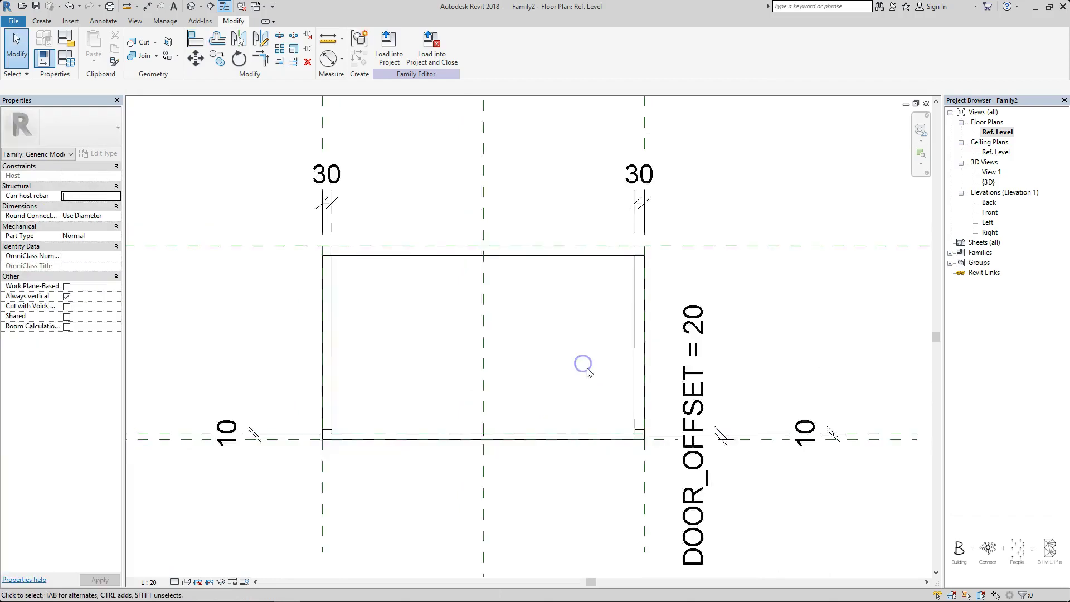
- Inspect the cabinet with its two door panels from the front in the 3D view
left_click(191, 7)
middle_click_drag(274, 107, 595, 492, "shift")
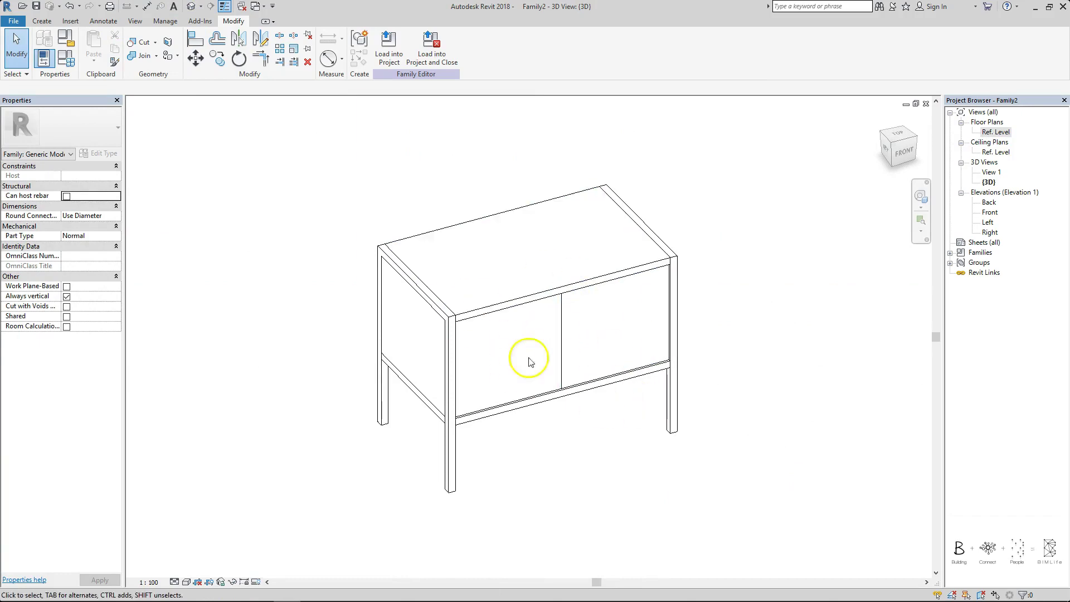
middle_click_drag(516, 363, 524, 363)
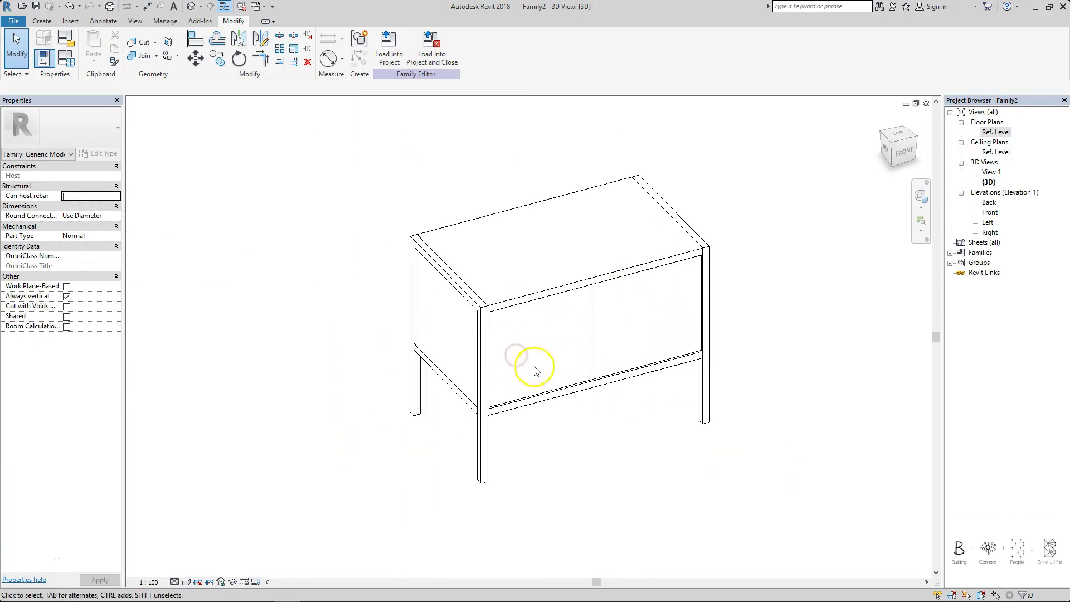